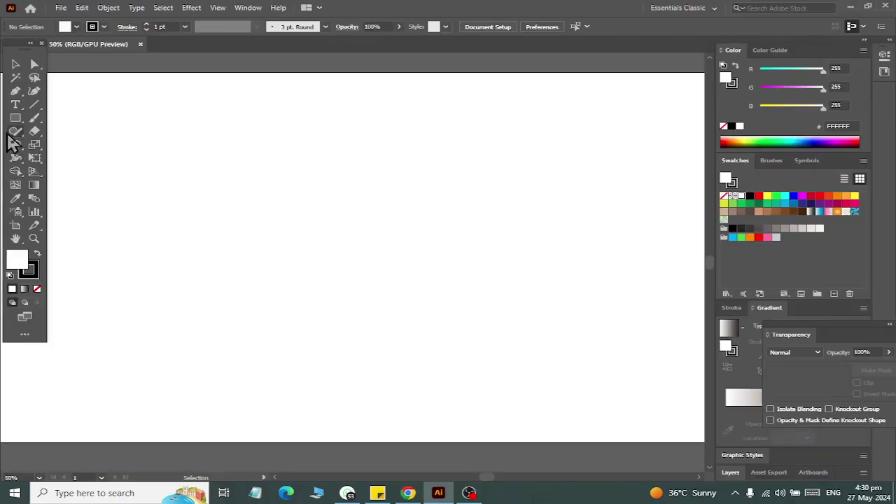
# Step: Draw a circle near the upper left of the artboard with the Ellipse Tool
pyautogui.moveTo(14, 119); pyautogui.dragTo(74, 148)
pyautogui.click(71, 145)
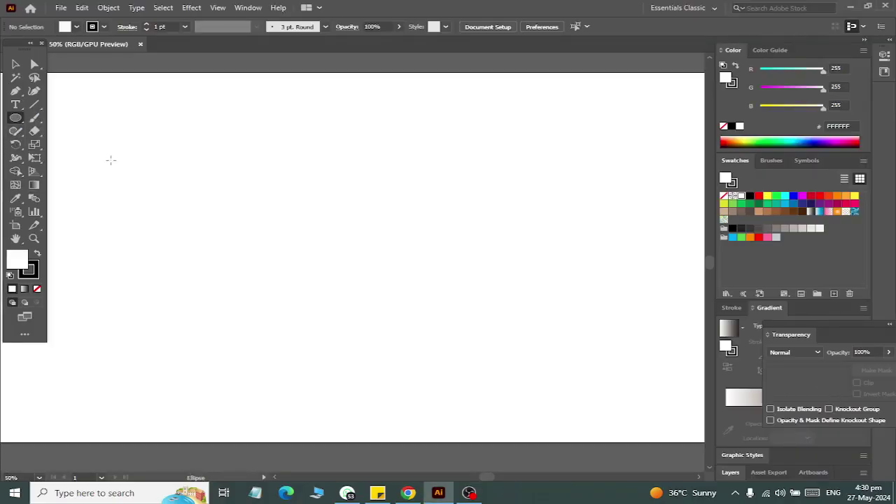
pyautogui.moveTo(129, 143)
pyautogui.mouseDown()
pyautogui.moveTo(255, 276)
pyautogui.moveTo(323, 318)
pyautogui.mouseUp()
pyautogui.click(16, 64)
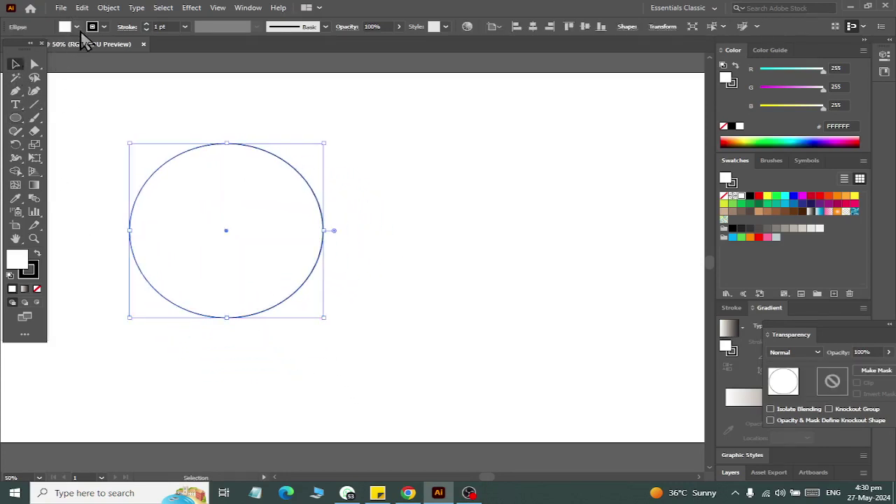
# Step: Give the circle a 10 pt black stroke weight
pyautogui.click(168, 26)
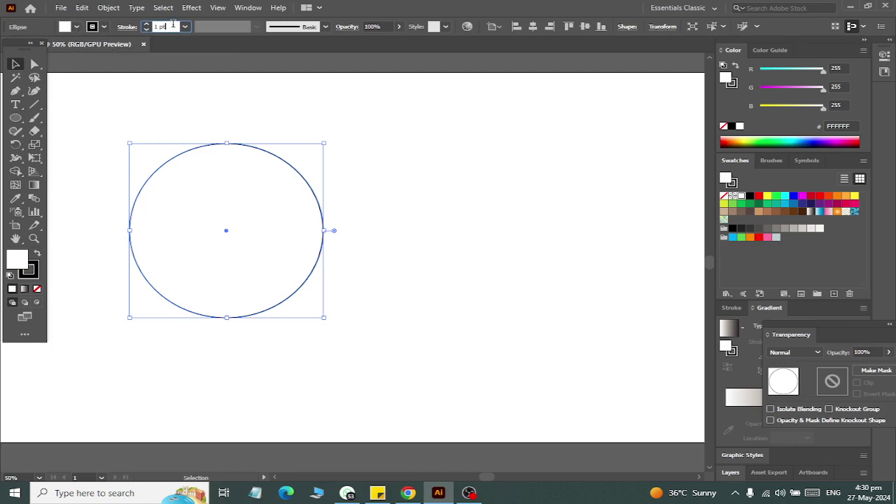
pyautogui.write('7')
pyautogui.press('Return')
pyautogui.press('Up')
pyautogui.press('Up')
pyautogui.press('Up')
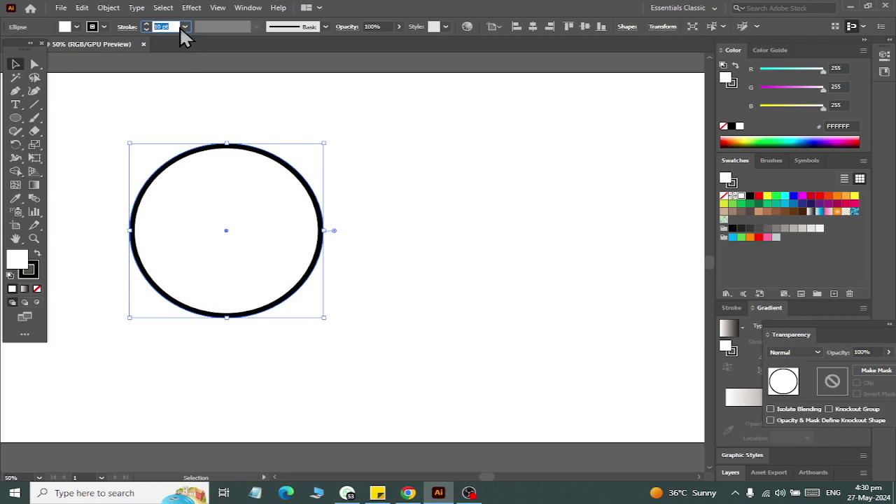
pyautogui.click(141, 124)
pyautogui.click(196, 161)
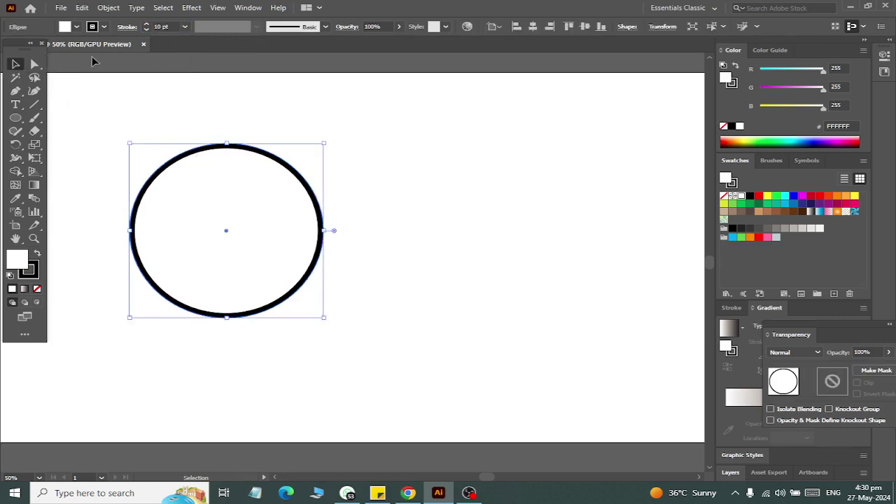
# Step: Set the circle's fill to None
pyautogui.click(87, 28)
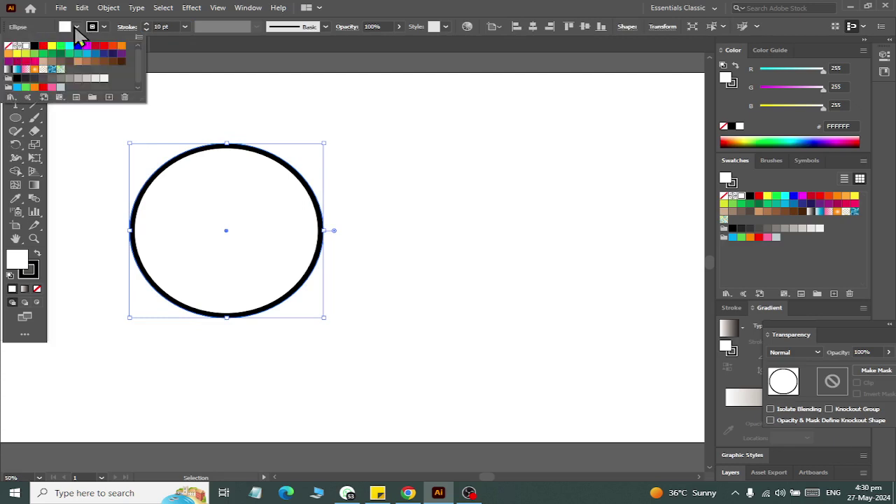
pyautogui.click(8, 46)
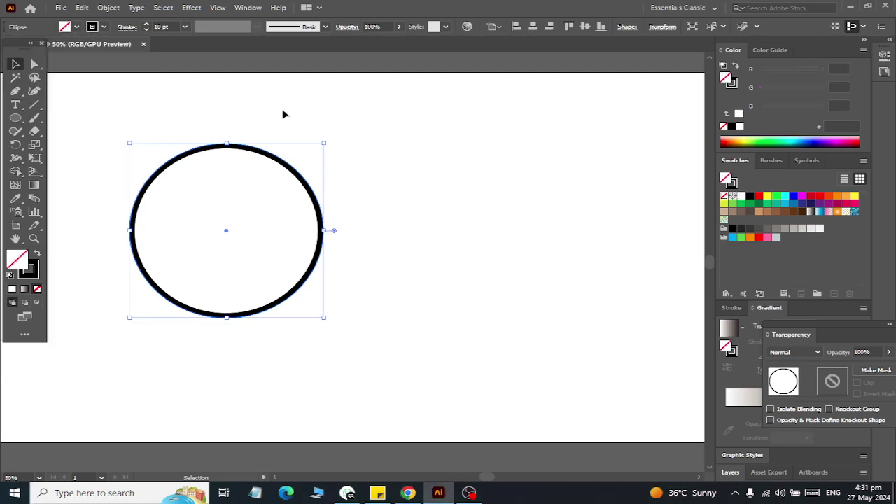
pyautogui.click(277, 122)
pyautogui.click(254, 152)
# Step: Expand Appearance and Expand the outline into a compound-path ring, nudged slightly right
pyautogui.click(109, 8)
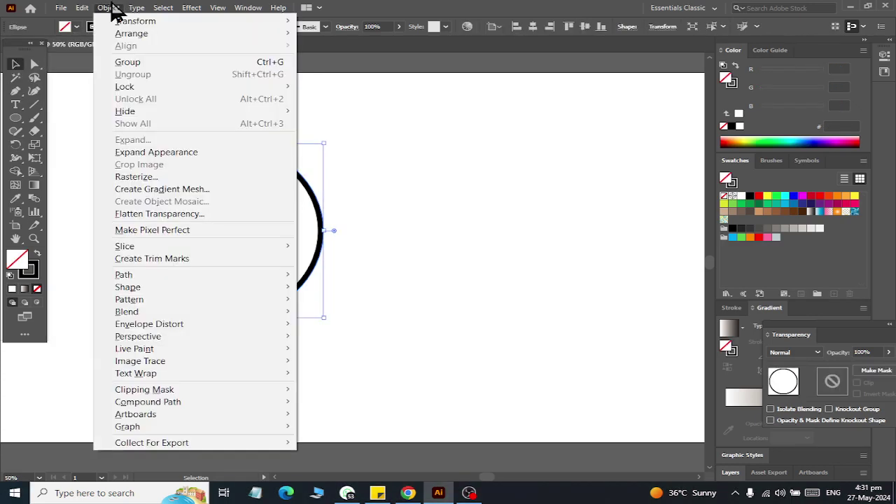
pyautogui.click(379, 148)
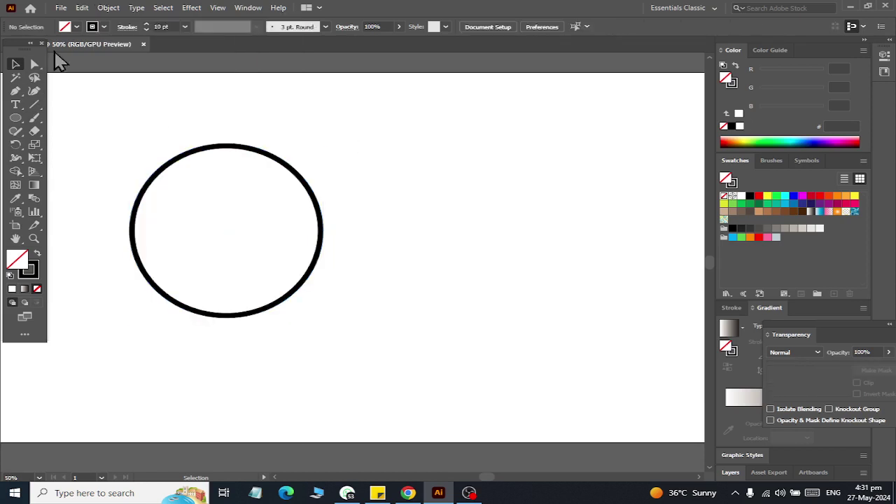
pyautogui.click(112, 8)
pyautogui.click(319, 139)
pyautogui.hotkey('ctrl', 'a')
pyautogui.click(112, 9)
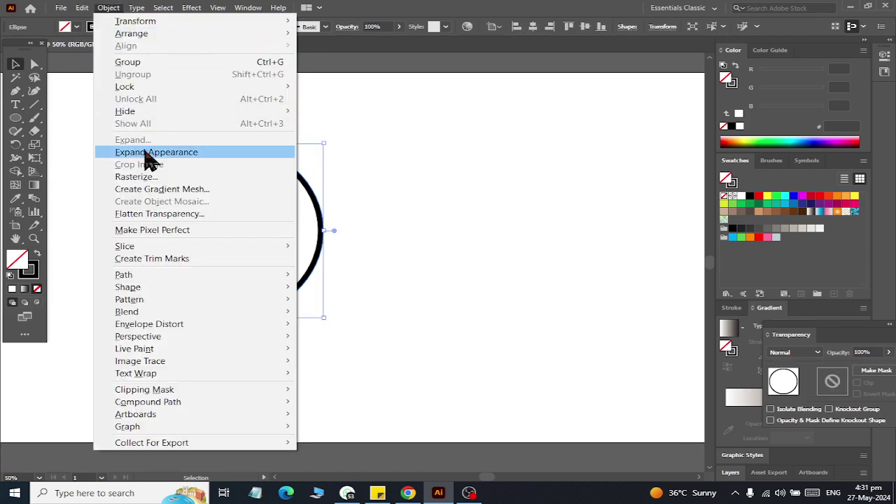
pyautogui.click(91, 149)
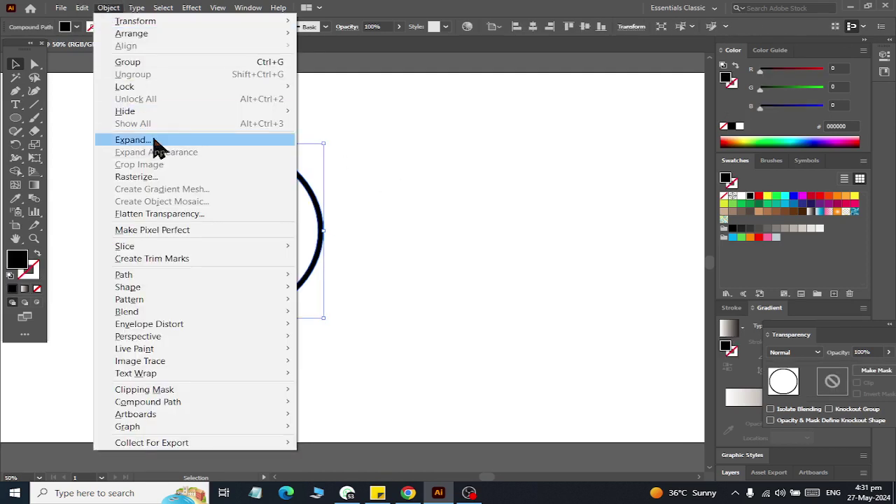
pyautogui.click(212, 146)
pyautogui.click(388, 182)
pyautogui.moveTo(256, 151); pyautogui.dragTo(295, 154)
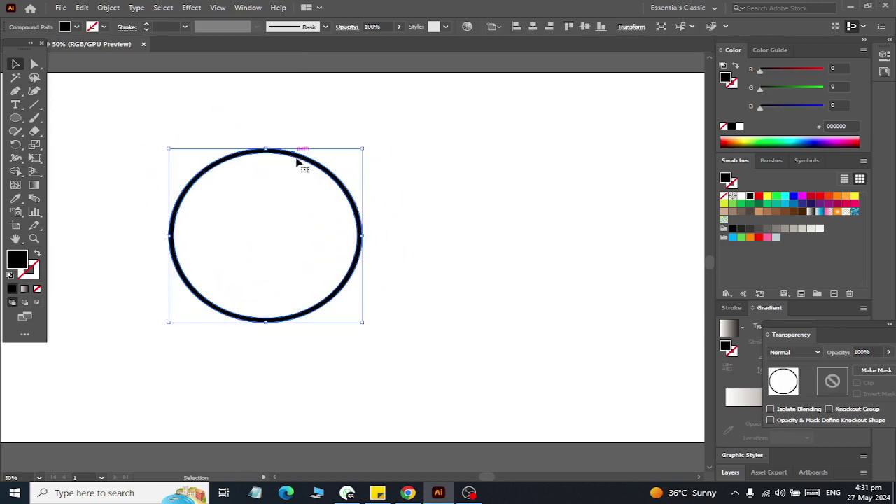
# Step: Alt-drag a copy of the ring so it overlaps the original's right side
pyautogui.click(466, 198)
pyautogui.click(291, 154)
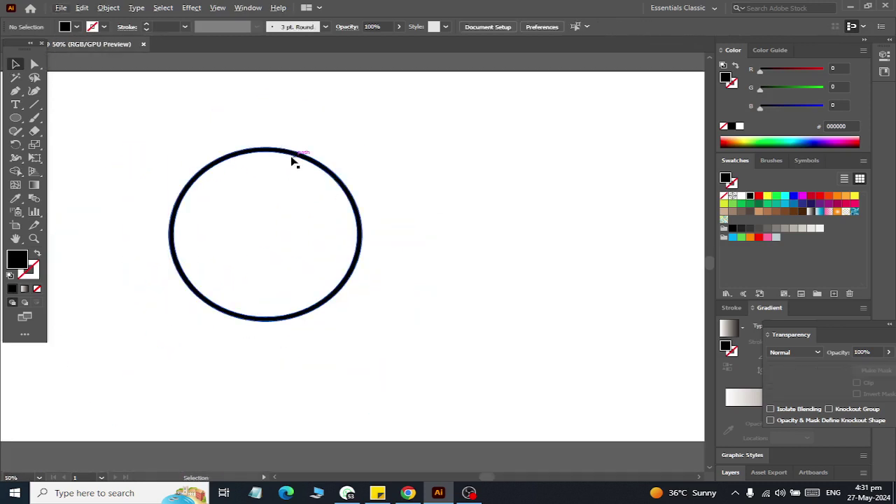
pyautogui.click(109, 29)
pyautogui.click(109, 29)
pyautogui.click(104, 28)
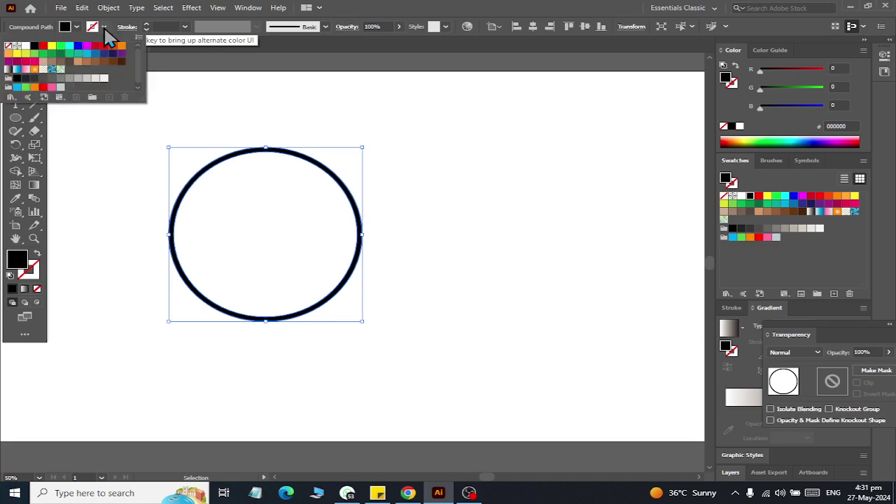
pyautogui.click(250, 133)
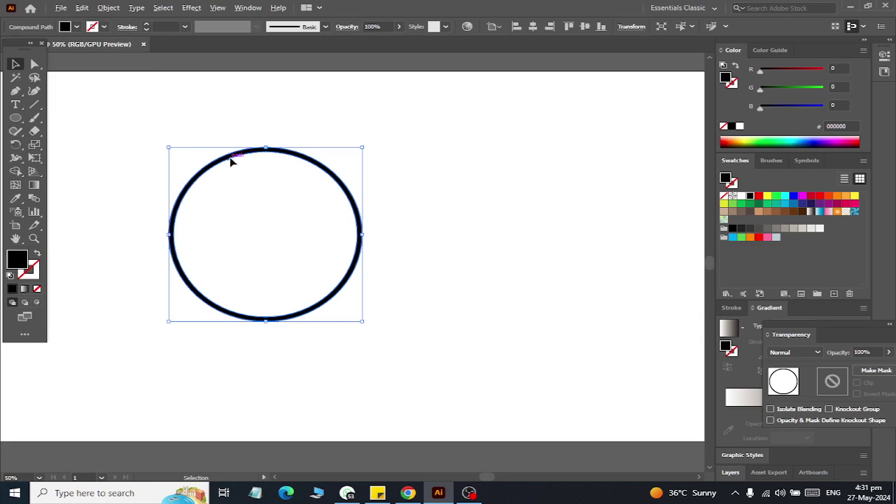
pyautogui.moveTo(233, 162); pyautogui.dragTo(283, 152)
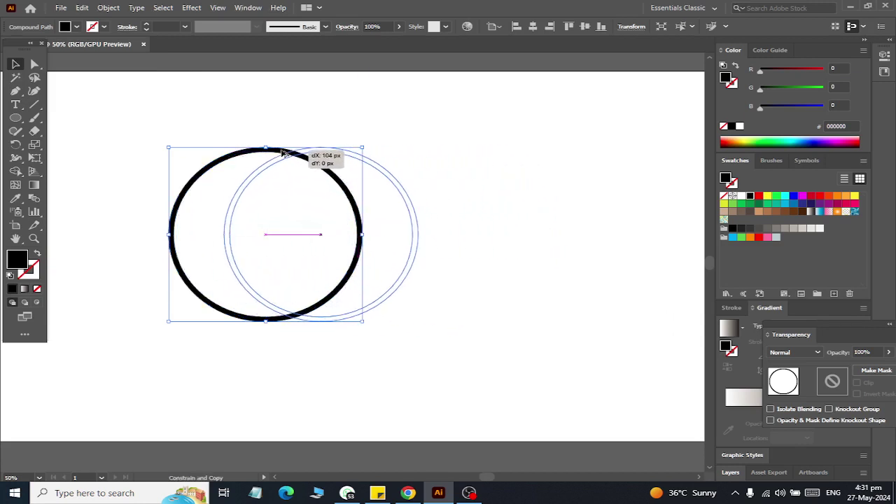
pyautogui.moveTo(283, 152)
pyautogui.mouseDown()
pyautogui.moveTo(324, 154)
pyautogui.moveTo(317, 154)
pyautogui.mouseUp()
# Step: Fill the right ring dark green
pyautogui.click(495, 178)
pyautogui.click(423, 198)
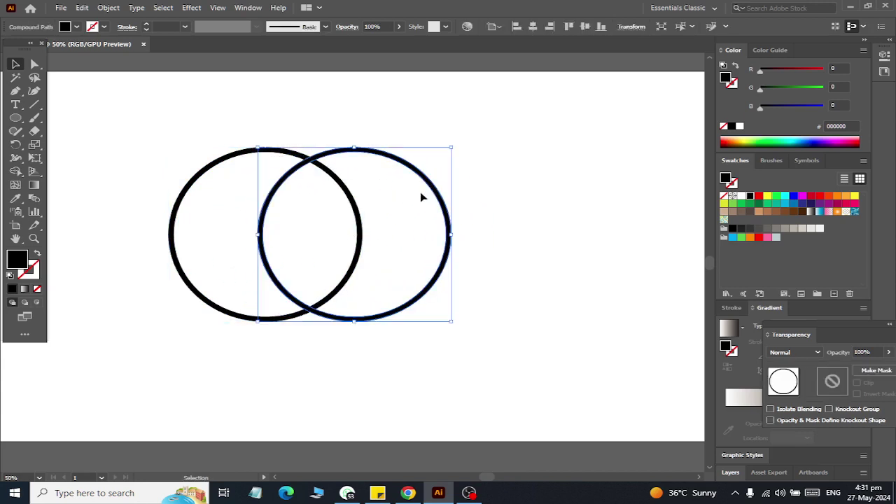
pyautogui.click(75, 27)
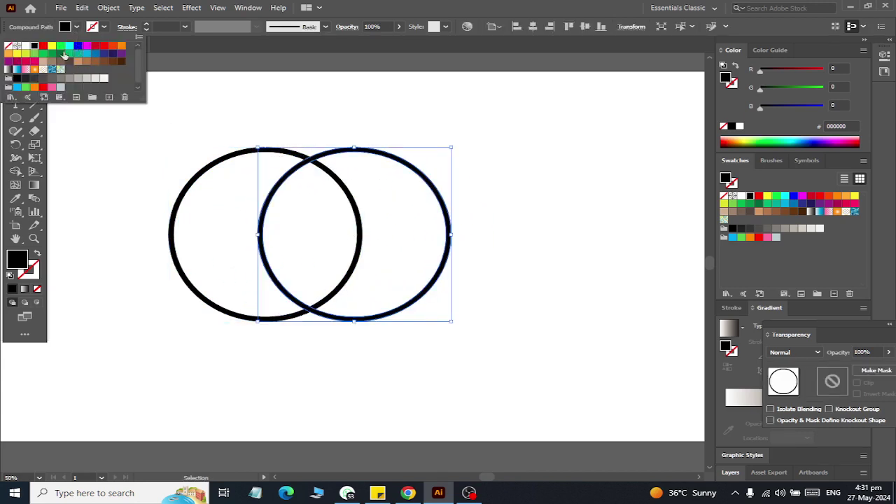
pyautogui.click(61, 54)
pyautogui.click(170, 134)
pyautogui.click(168, 178)
# Step: Fill the left ring red, then select both rings
pyautogui.click(171, 224)
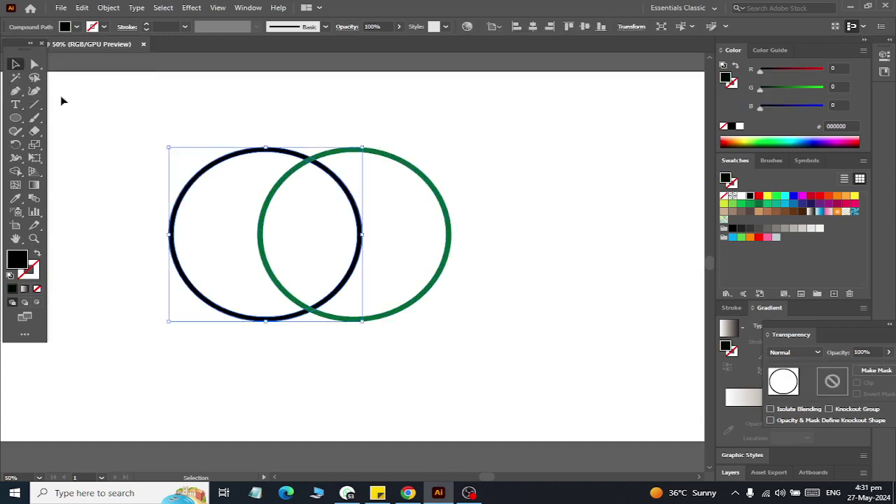
pyautogui.click(77, 27)
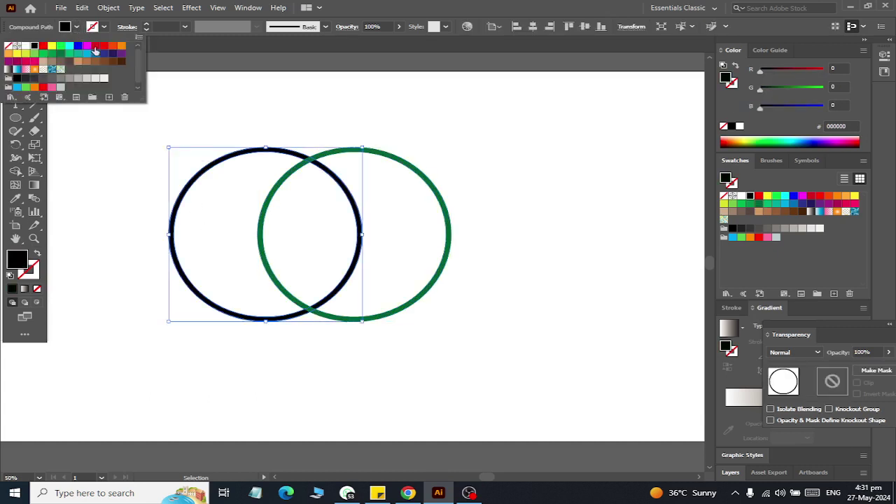
pyautogui.click(95, 46)
pyautogui.click(280, 88)
pyautogui.click(274, 104)
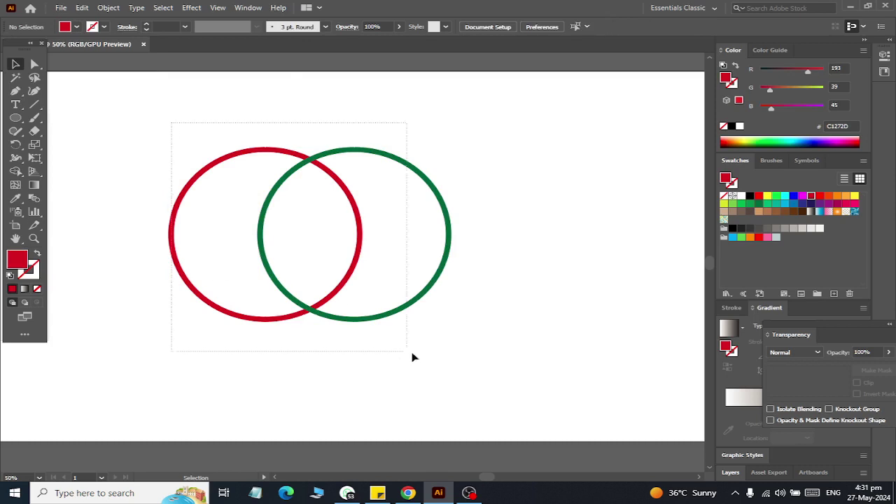
pyautogui.hotkey('ctrl', 'a')
# Step: Try merging the green arc and central lens into the red shape with Shape Builder, then undo
pyautogui.keyDown('alt'); pyautogui.scroll(1, 348, 226); pyautogui.keyUp('alt')
pyautogui.keyDown('alt'); pyautogui.scroll(1, 266, 119); pyautogui.keyUp('alt')
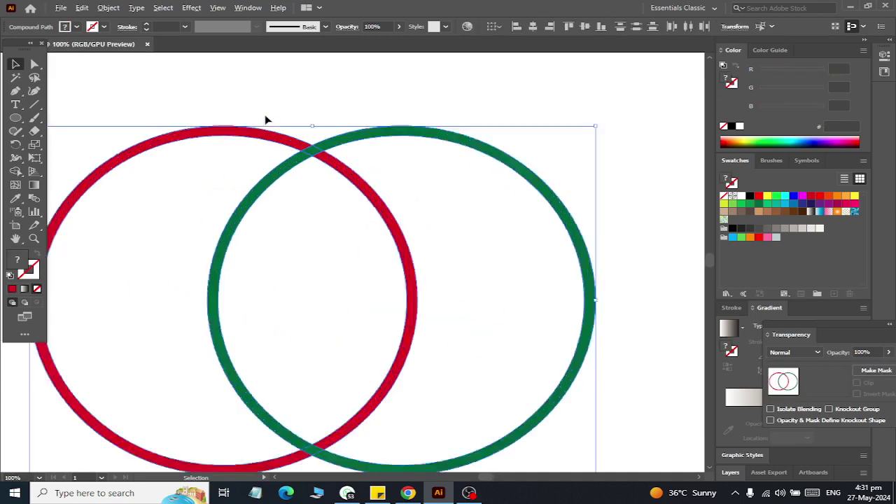
pyautogui.keyDown('alt'); pyautogui.scroll(3, 266, 119); pyautogui.keyUp('alt')
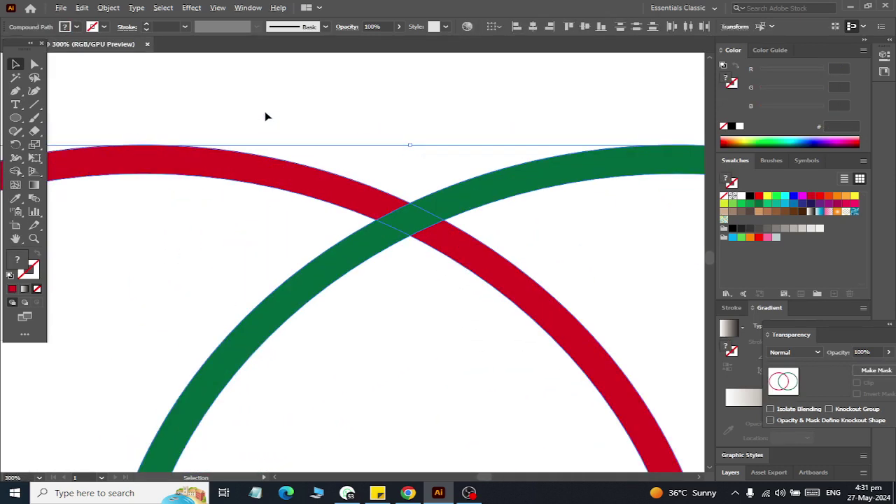
pyautogui.keyDown('alt'); pyautogui.scroll(-4, 266, 117); pyautogui.keyUp('alt')
pyautogui.keyDown('alt'); pyautogui.scroll(-1, 266, 117); pyautogui.keyUp('alt')
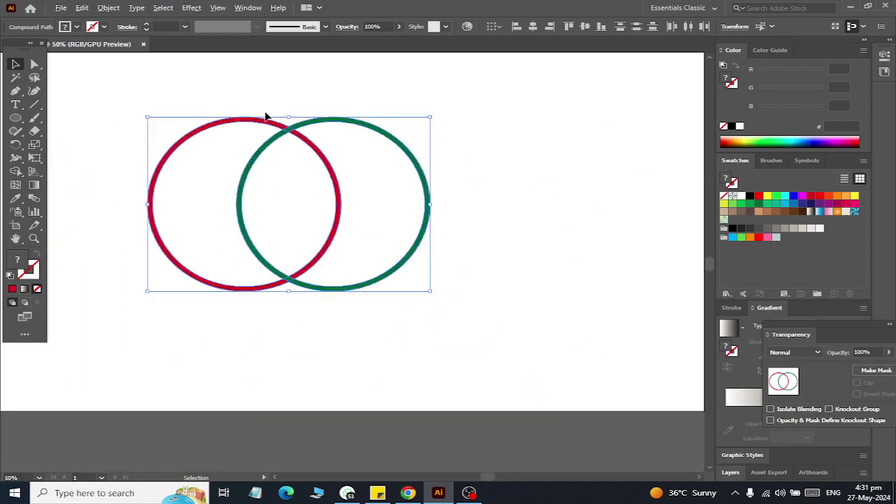
pyautogui.keyDown('alt'); pyautogui.scroll(2, 266, 117); pyautogui.keyUp('alt')
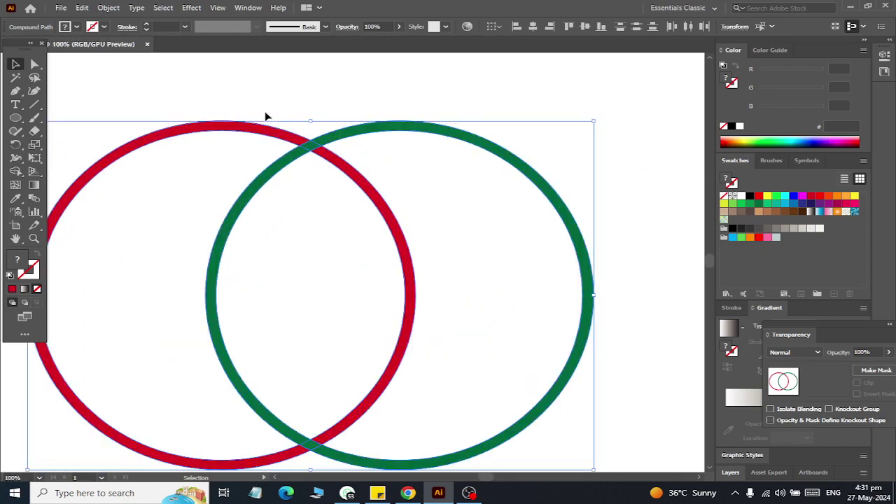
pyautogui.click(15, 172)
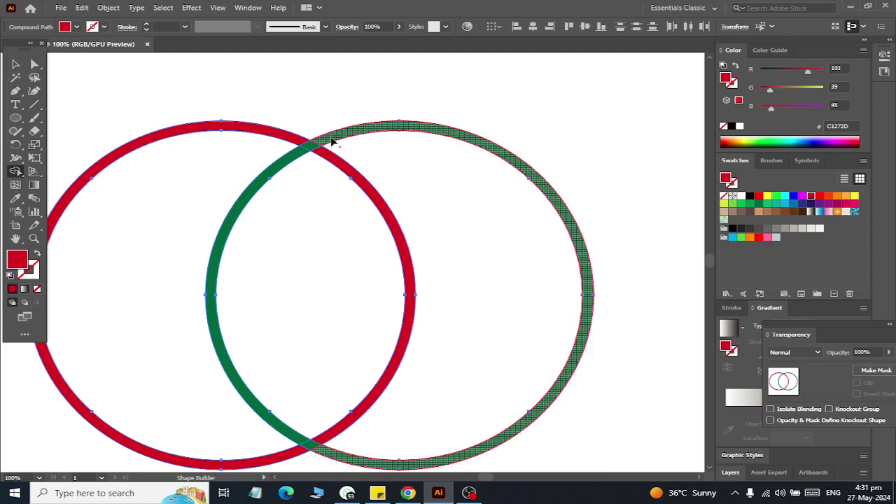
pyautogui.moveTo(313, 147); pyautogui.dragTo(298, 178)
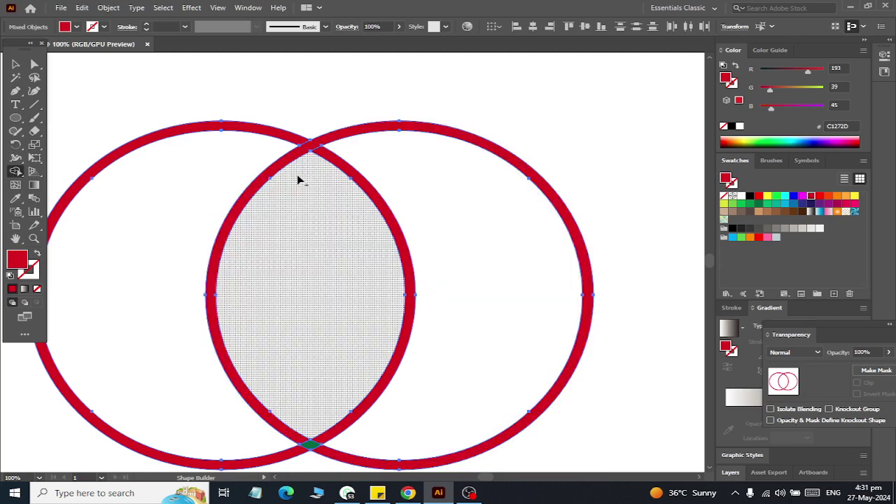
pyautogui.scroll(-2, 302, 220)
pyautogui.scroll(-2, 301, 219)
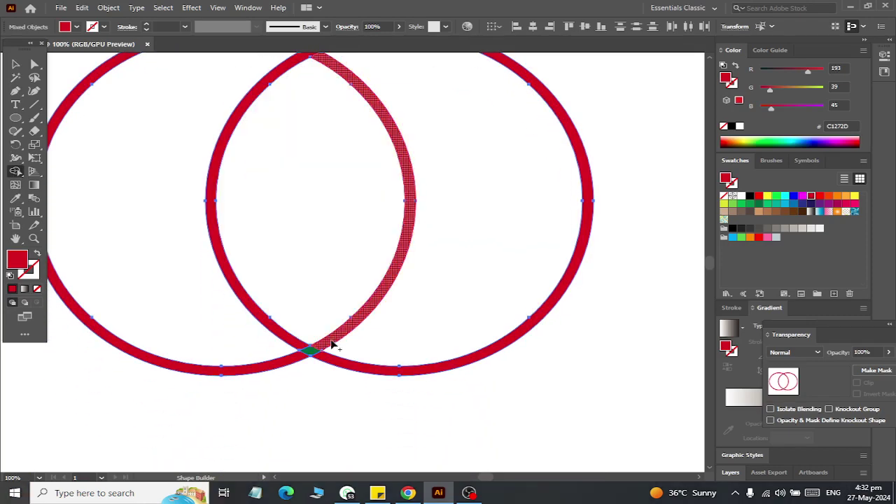
pyautogui.moveTo(337, 345); pyautogui.dragTo(281, 357)
pyautogui.hotkey('ctrl', 'z')
pyautogui.hotkey('ctrl', 'z')
pyautogui.hotkey('ctrl', 'z')
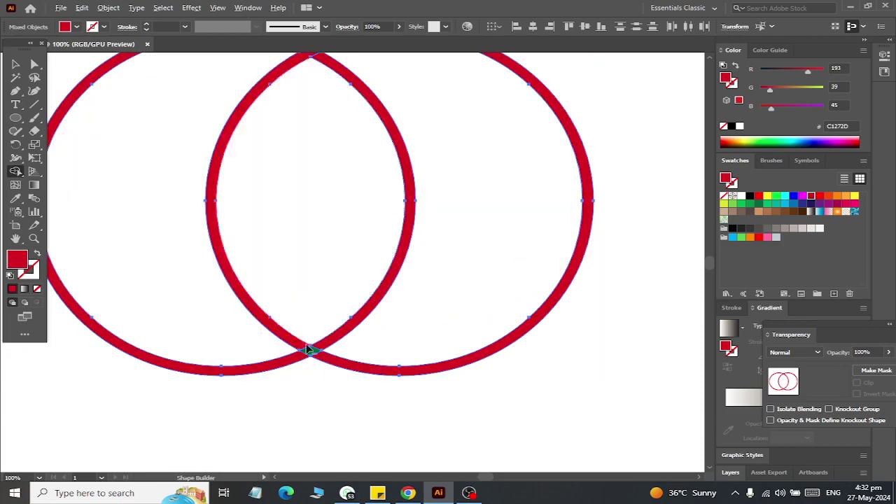
# Step: Remove the small green fill at the ring crossing with Shape Builder
pyautogui.scroll(5, 312, 354)
pyautogui.keyDown('alt'); pyautogui.click(312, 292); pyautogui.keyUp('alt')
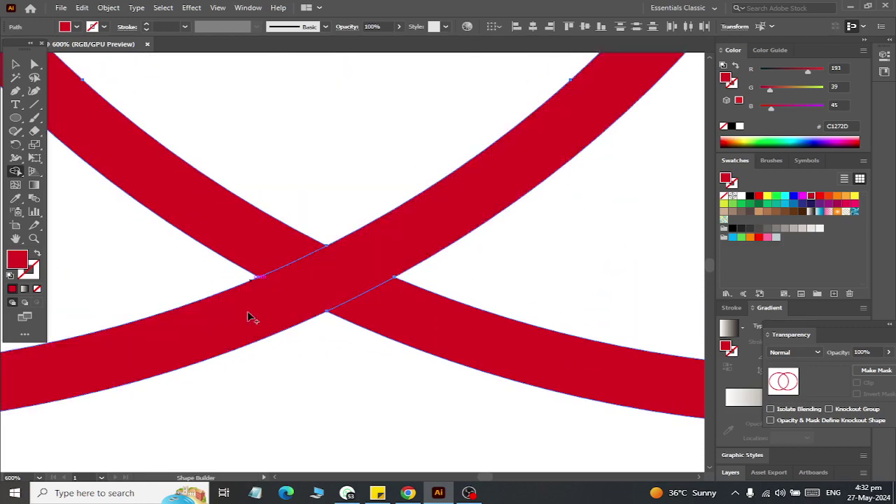
pyautogui.scroll(-5, 250, 296)
pyautogui.click(16, 64)
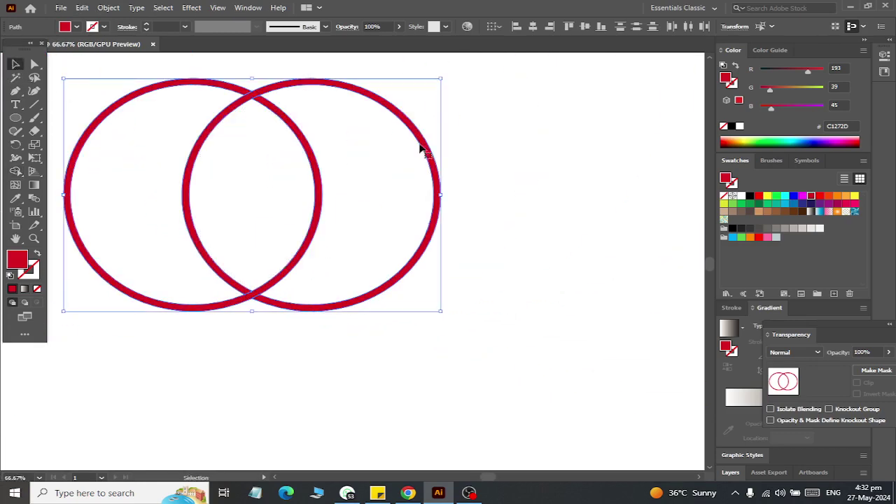
pyautogui.click(482, 145)
# Step: Recolour the right ring's outline green from the swatches
pyautogui.click(401, 183)
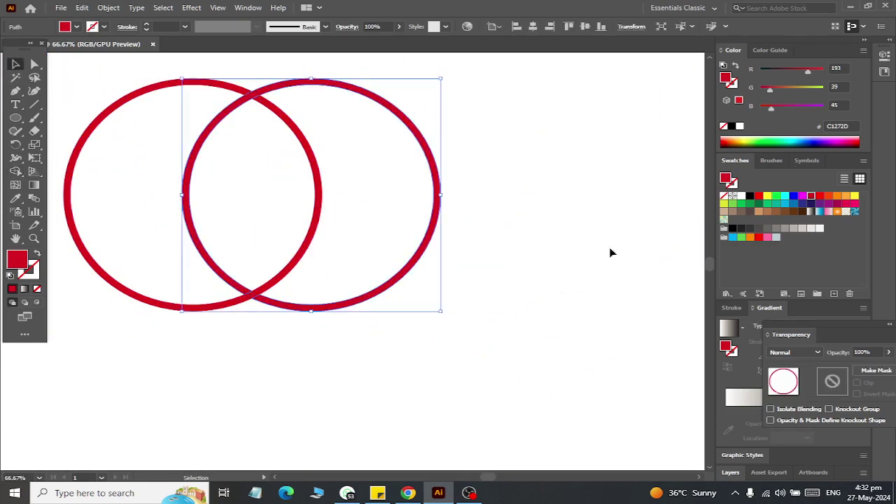
pyautogui.click(759, 203)
pyautogui.click(578, 200)
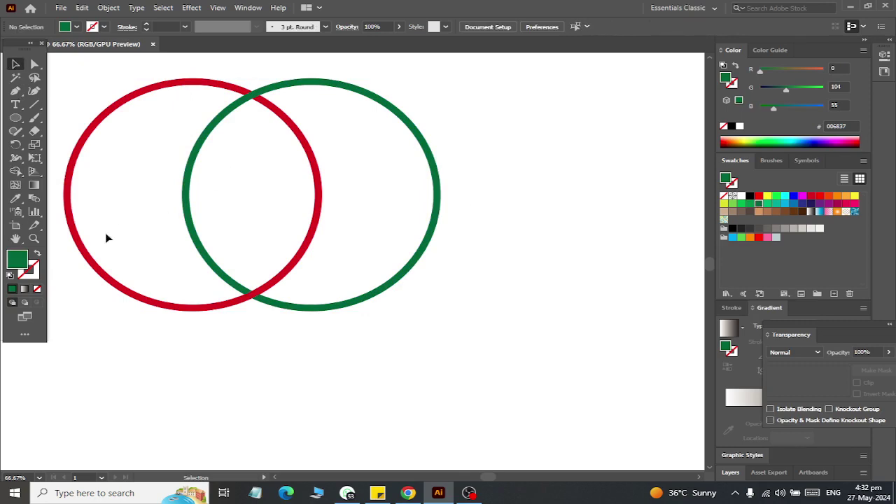
pyautogui.scroll(3, 139, 180)
pyautogui.scroll(-3, 140, 179)
pyautogui.scroll(4, 295, 401)
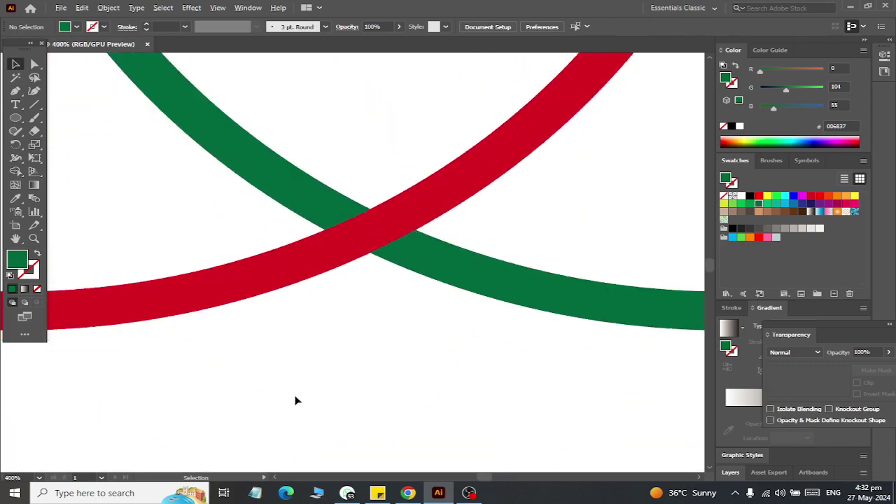
pyautogui.scroll(-3, 295, 401)
pyautogui.scroll(3, 278, 91)
pyautogui.scroll(-2, 280, 102)
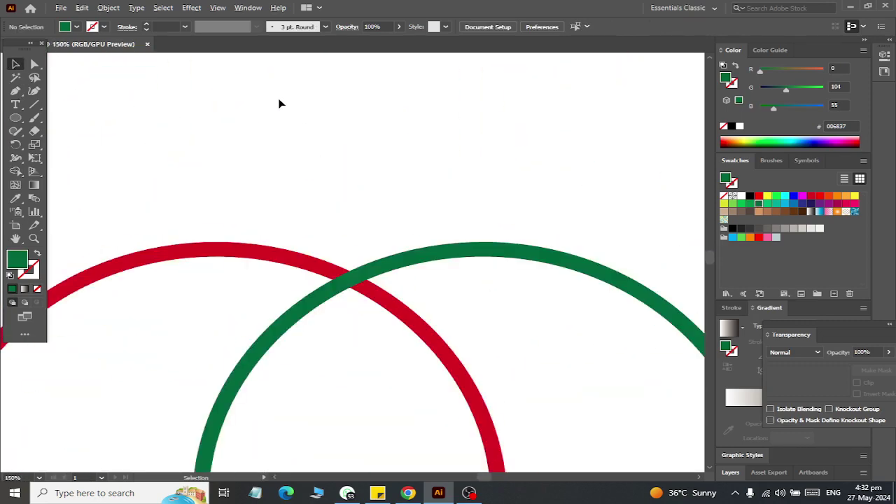
pyautogui.scroll(1, 280, 103)
pyautogui.scroll(-1, 279, 104)
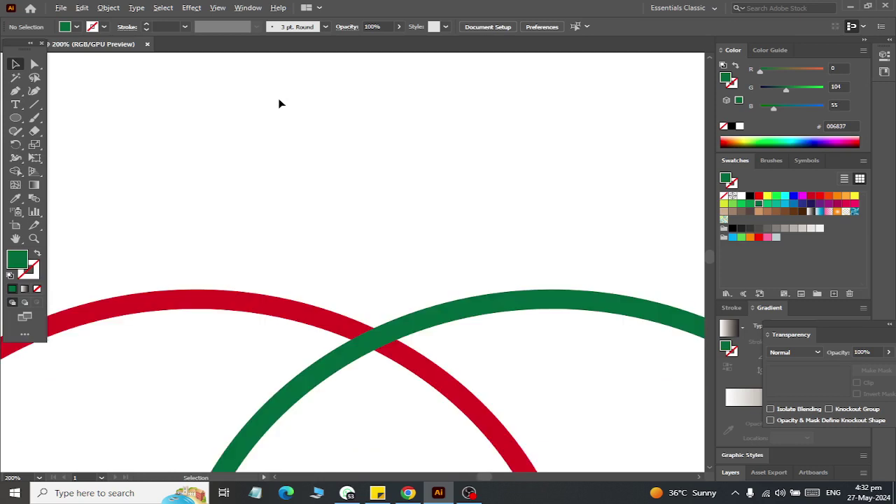
pyautogui.scroll(-2, 280, 103)
pyautogui.scroll(-2, 280, 103)
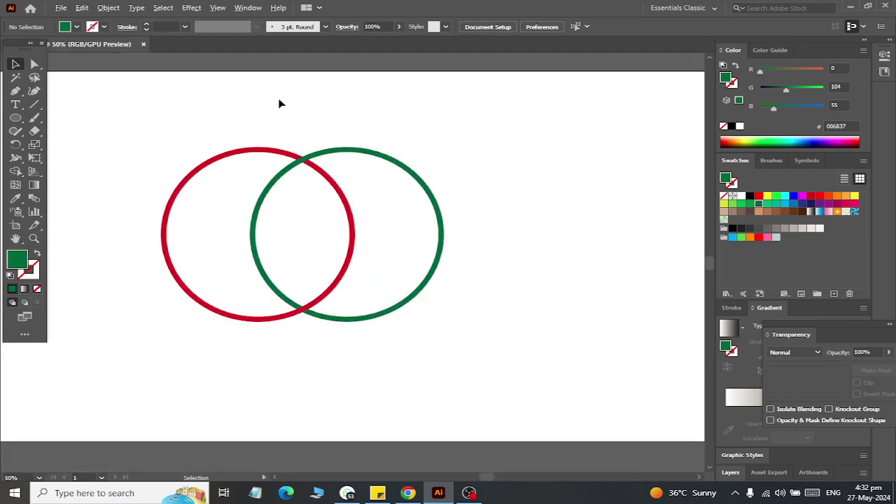
# Step: Scale both rings down and move them to the top-left of the page
pyautogui.click(273, 149)
pyautogui.click(173, 122)
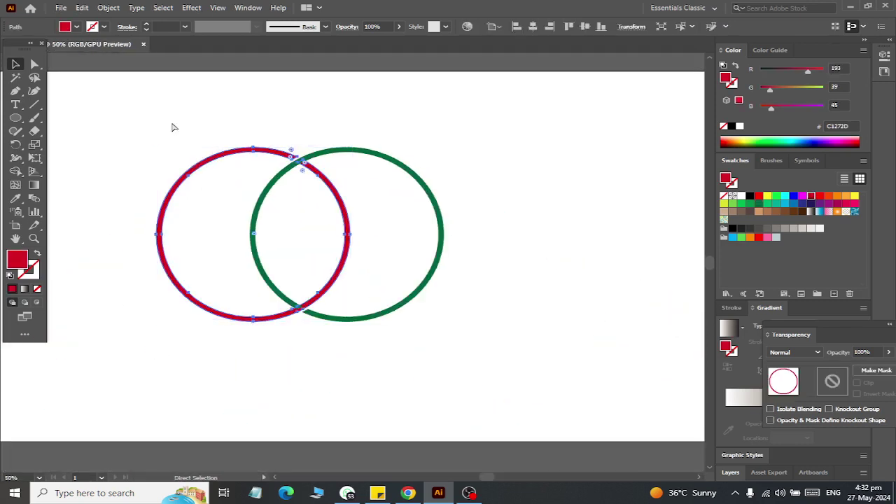
pyautogui.moveTo(178, 129); pyautogui.dragTo(375, 324)
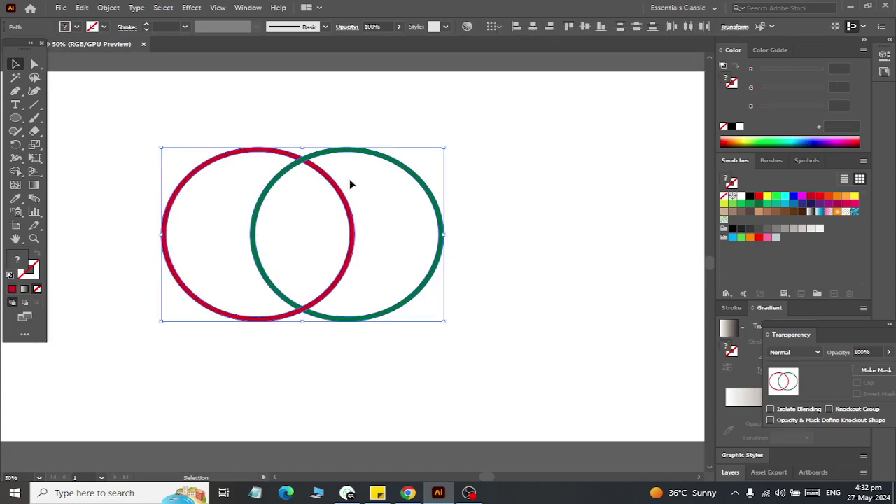
pyautogui.moveTo(302, 321); pyautogui.dragTo(302, 196)
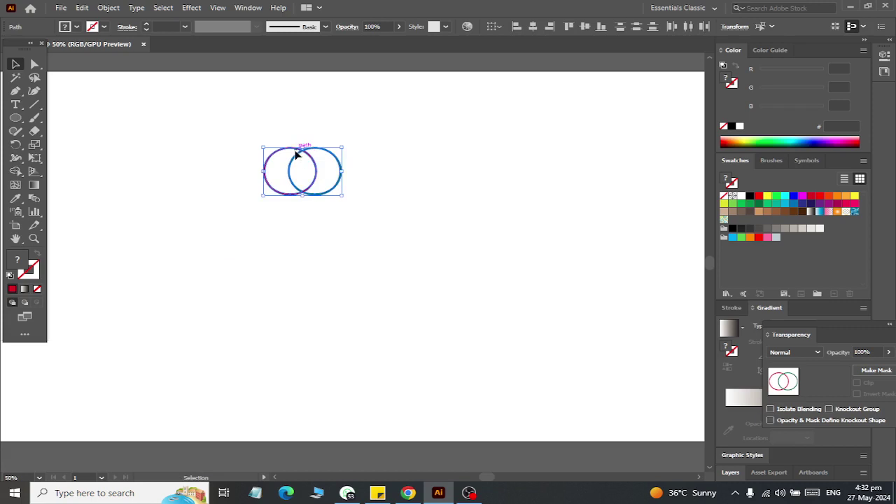
pyautogui.moveTo(297, 154); pyautogui.dragTo(95, 86)
pyautogui.moveTo(100, 133); pyautogui.dragTo(98, 154)
pyautogui.click(154, 224)
# Step: Draw a red-filled ellipse below the rings
pyautogui.click(15, 118)
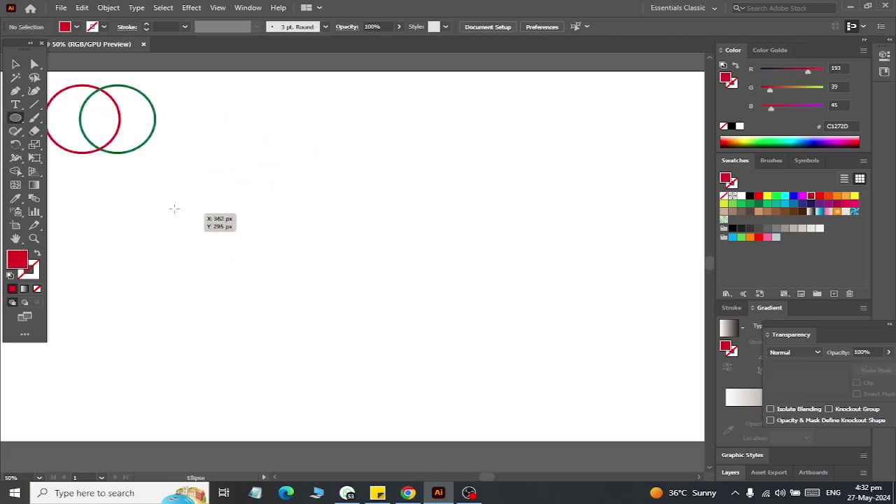
pyautogui.moveTo(175, 208); pyautogui.dragTo(291, 313)
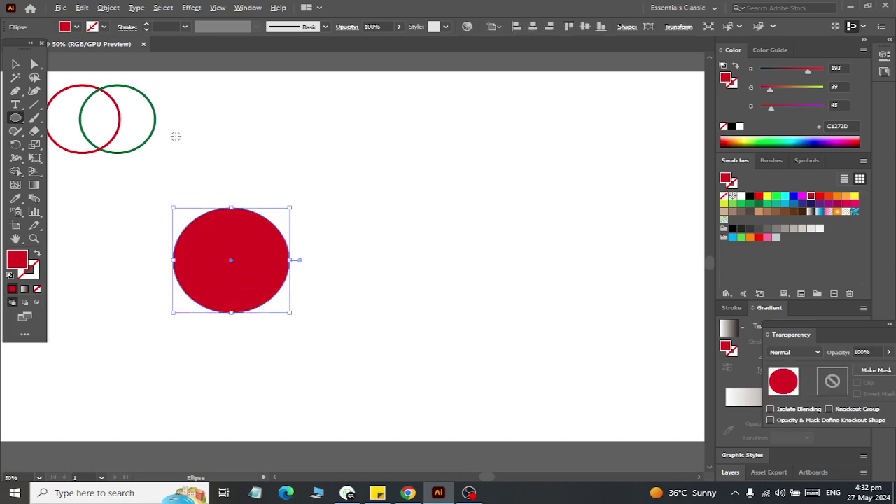
pyautogui.scroll(1, 176, 136)
pyautogui.click(103, 26)
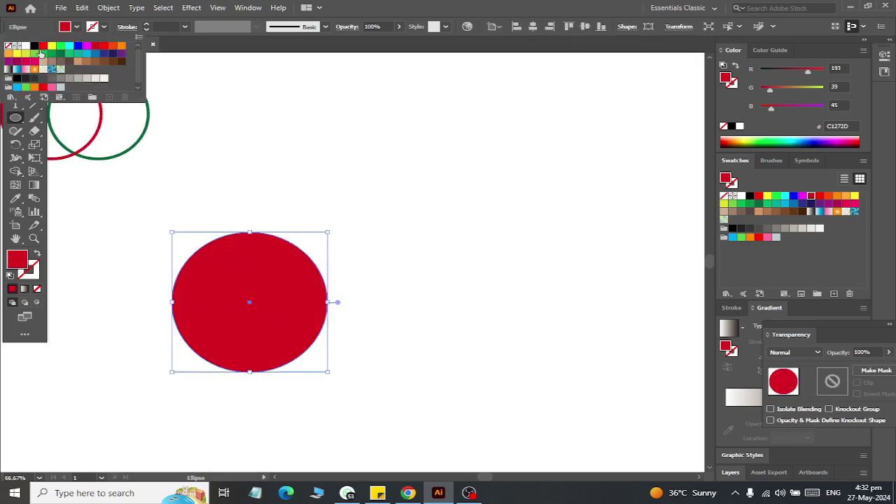
# Step: Give the ellipse a 30 pt black outline and no fill
pyautogui.click(35, 46)
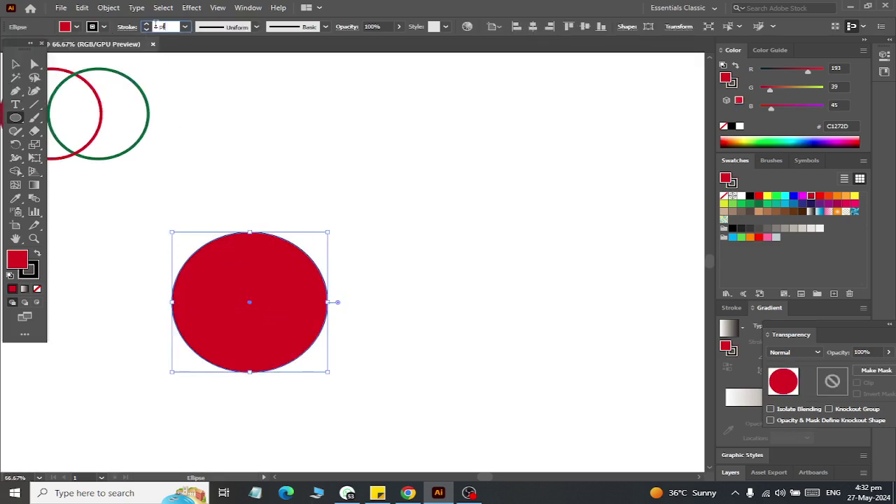
pyautogui.write('30')
pyautogui.press('Return')
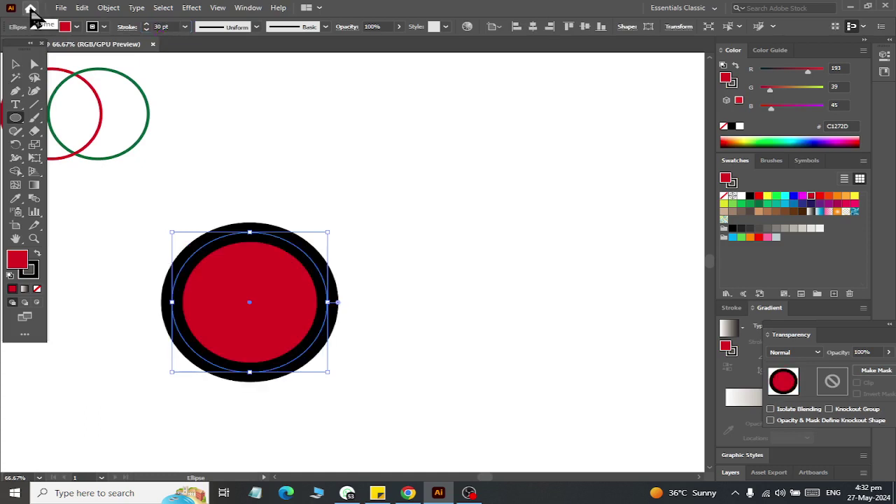
pyautogui.click(76, 27)
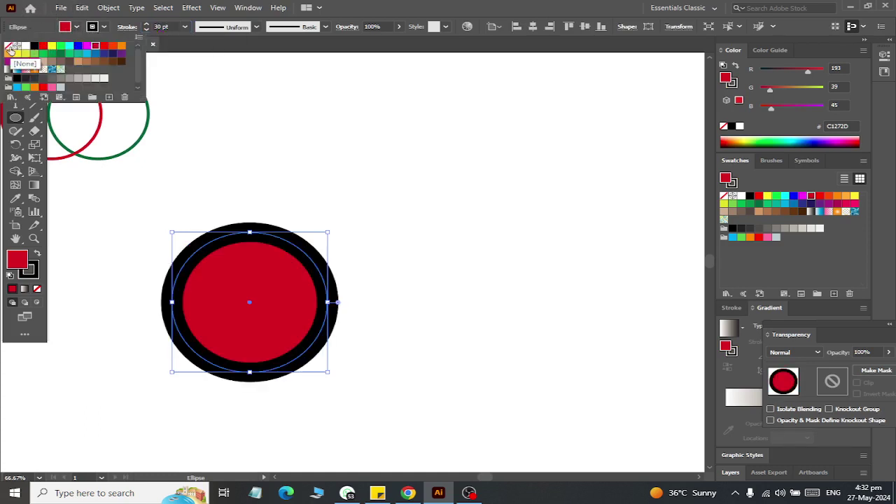
pyautogui.click(8, 46)
# Step: Reselect the black ring and expand its outline into a shape via Object menu
pyautogui.click(15, 65)
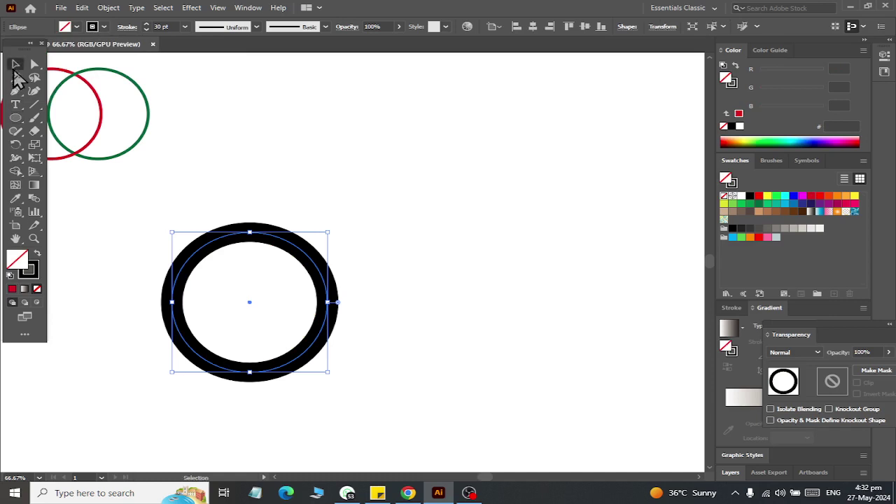
pyautogui.click(236, 170)
pyautogui.moveTo(161, 189); pyautogui.dragTo(339, 446)
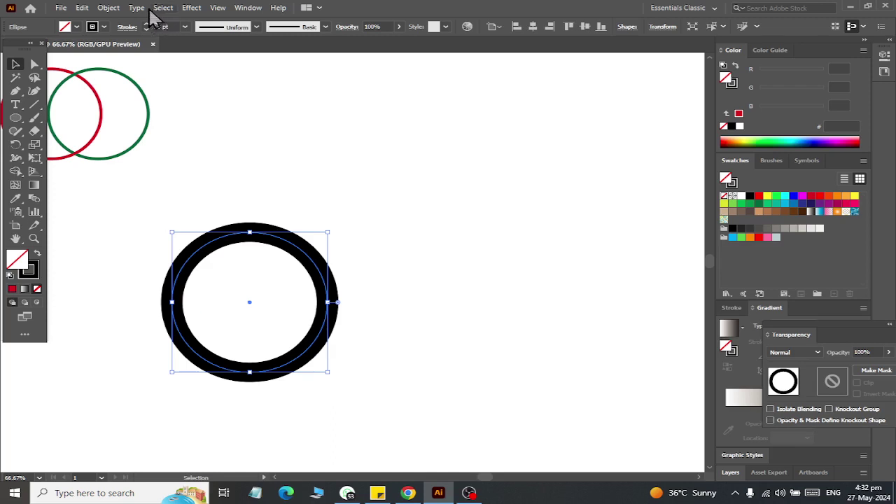
pyautogui.click(109, 9)
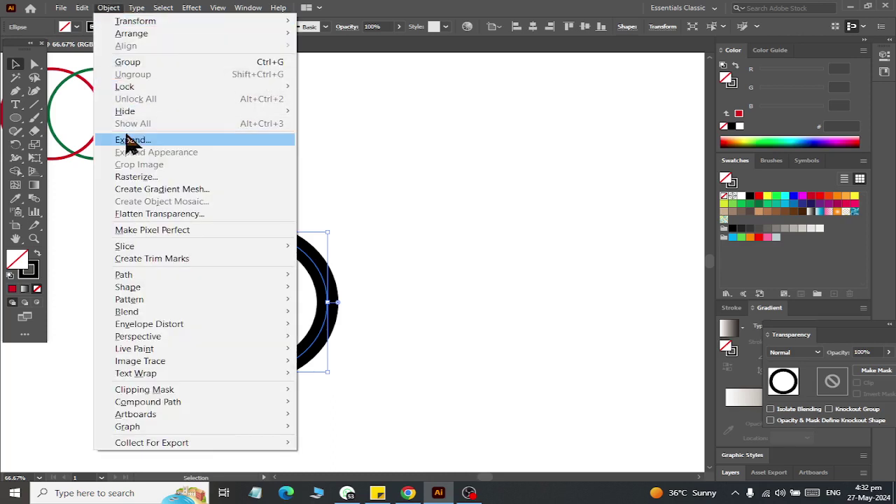
pyautogui.click(133, 142)
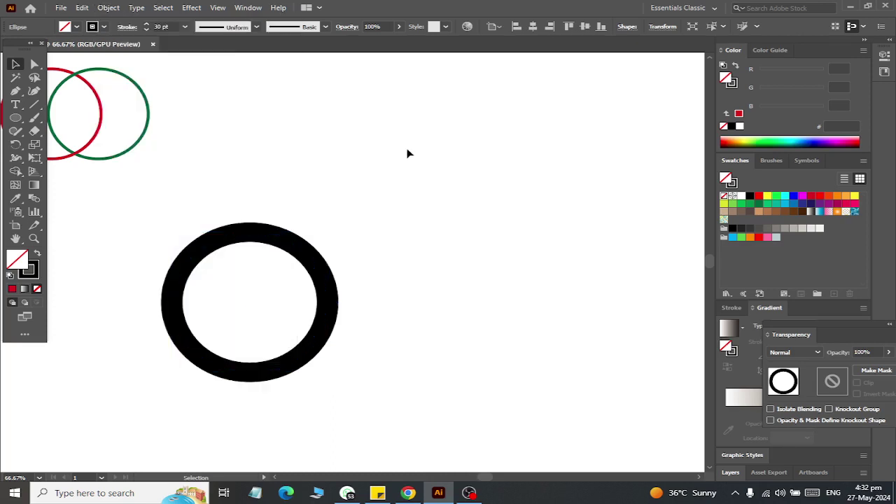
# Step: Set the red ellipse's stroke to None
pyautogui.scroll(-1, 266, 291)
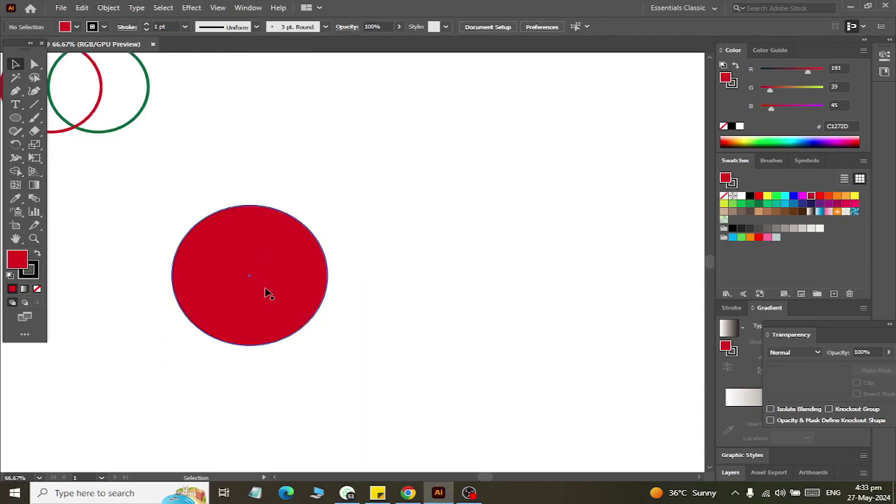
pyautogui.scroll(-1, 259, 280)
pyautogui.click(103, 28)
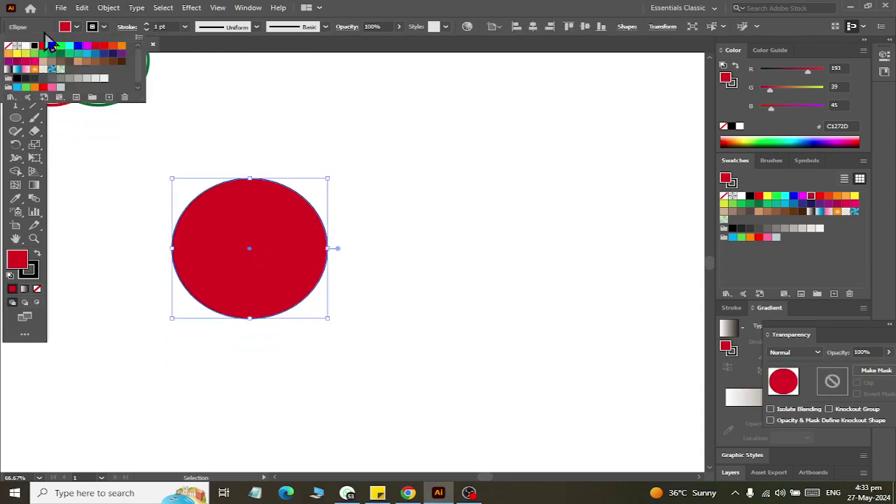
pyautogui.click(8, 47)
# Step: Duplicate the ellipse, resize the copy to a 168 px circle and fill it yellow
pyautogui.moveTo(249, 272); pyautogui.dragTo(433, 254)
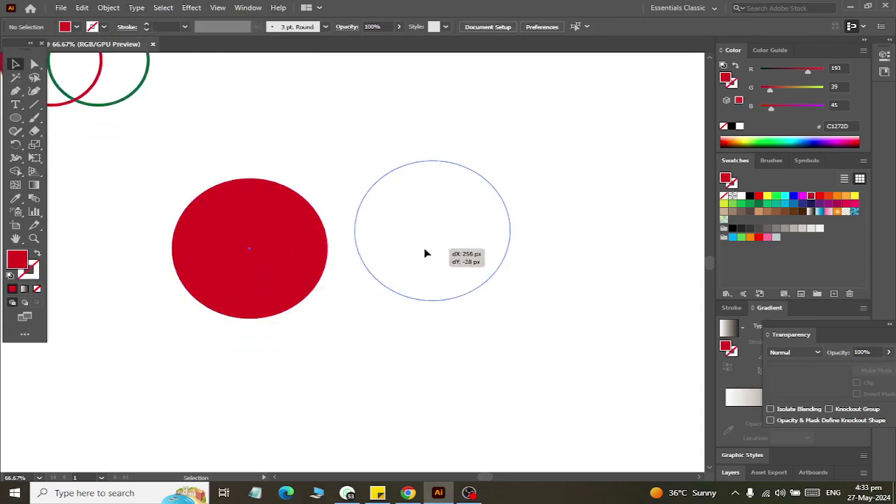
pyautogui.moveTo(514, 300); pyautogui.dragTo(495, 284)
pyautogui.click(512, 289)
pyautogui.click(463, 216)
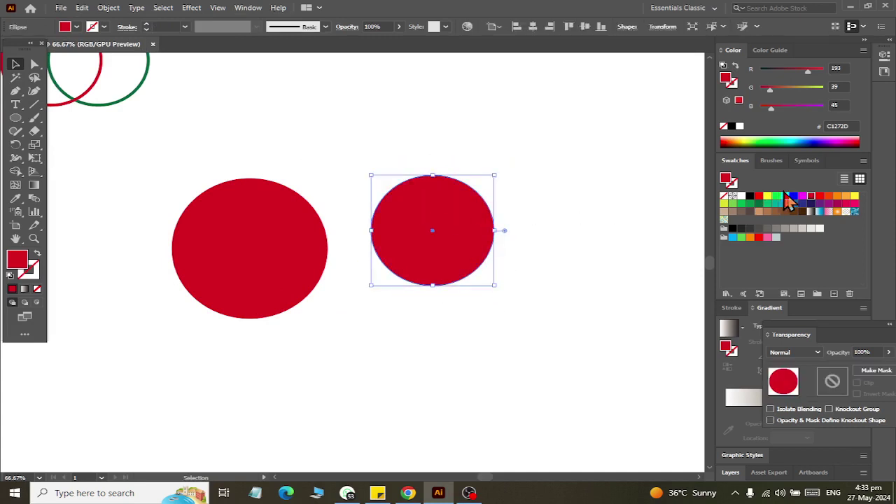
pyautogui.click(768, 196)
# Step: Centre the yellow circle horizontally and vertically on the red ellipse as key object
pyautogui.moveTo(247, 140); pyautogui.dragTo(544, 254)
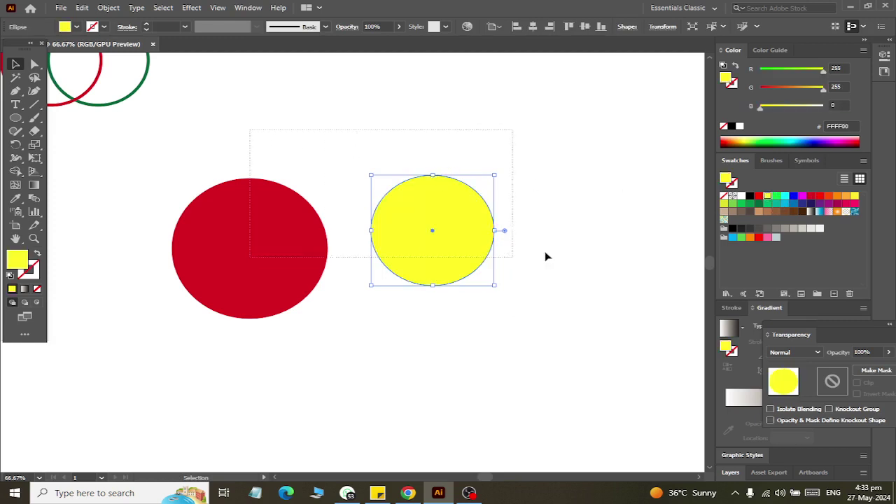
pyautogui.click(247, 242)
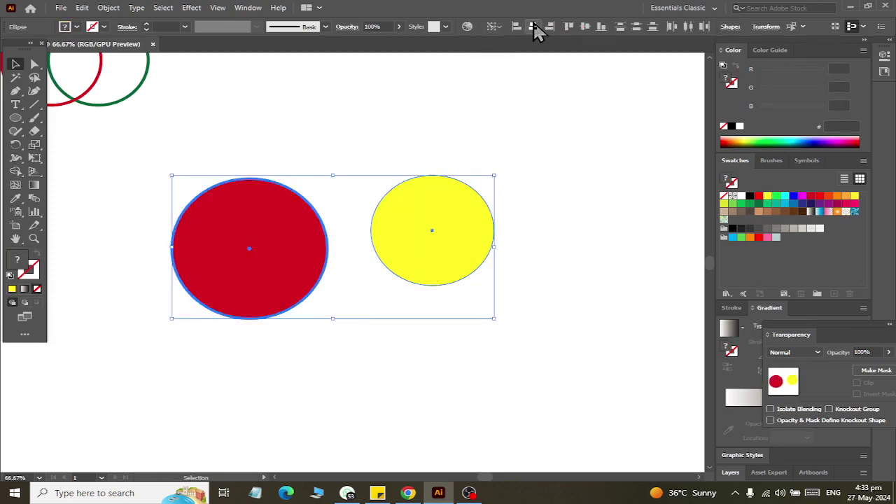
pyautogui.click(534, 27)
pyautogui.click(586, 26)
pyautogui.click(484, 143)
pyautogui.click(189, 234)
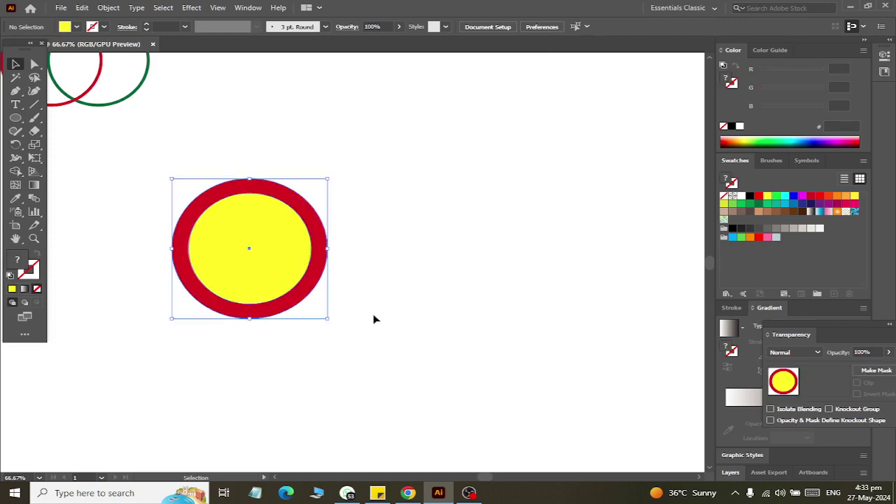
pyautogui.click(14, 173)
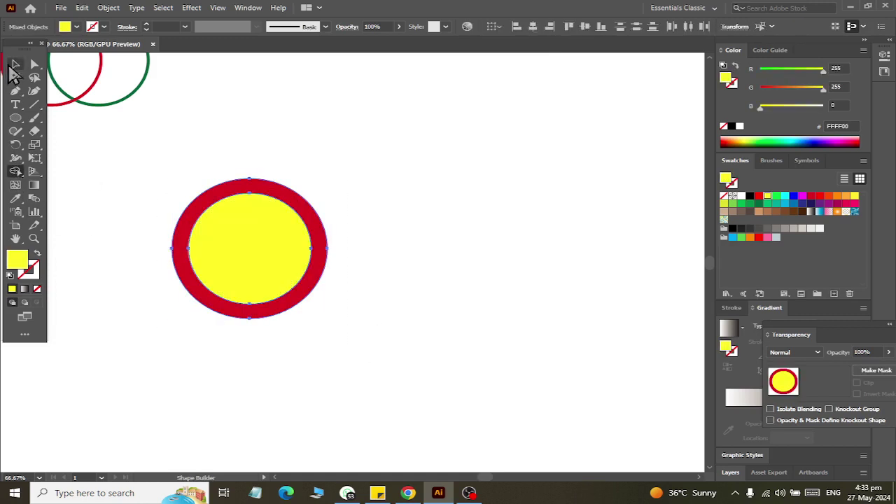
# Step: Pull the yellow centre out of the red ring, moving the ring up-left and yellow circle down
pyautogui.click(16, 64)
pyautogui.click(125, 202)
pyautogui.moveTo(268, 237); pyautogui.dragTo(528, 196)
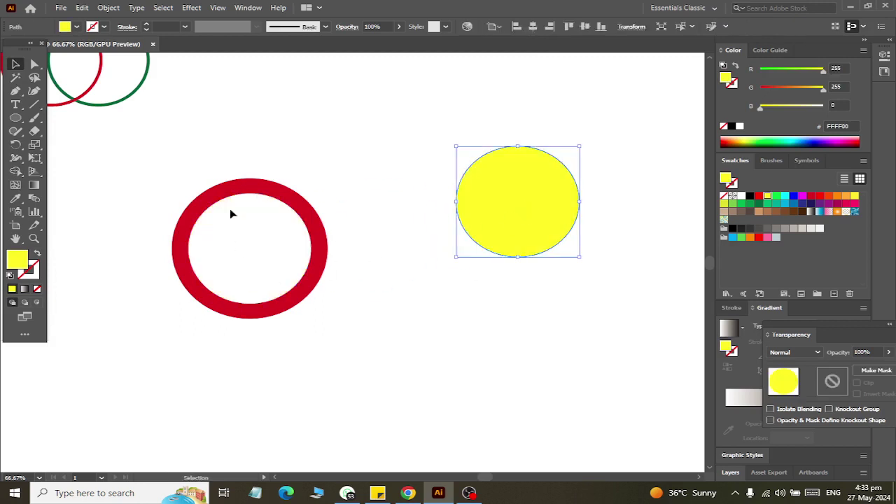
pyautogui.moveTo(214, 188); pyautogui.dragTo(167, 140)
pyautogui.moveTo(487, 171); pyautogui.dragTo(547, 403)
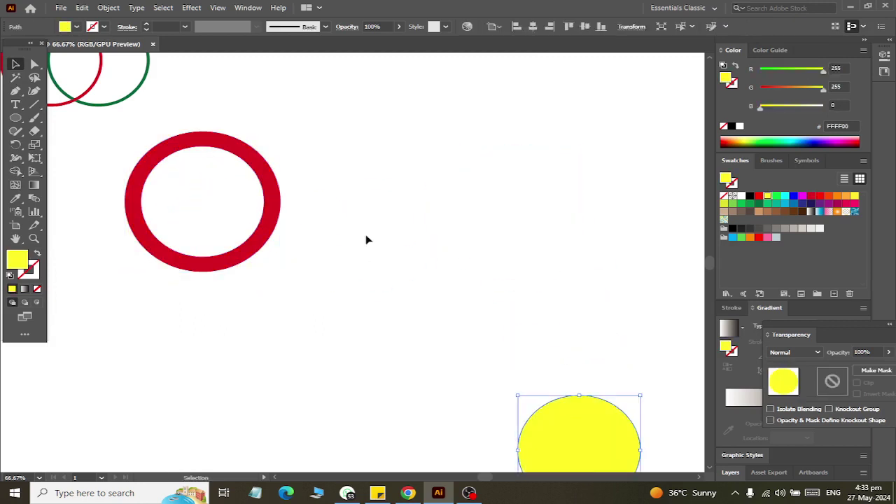
pyautogui.click(376, 197)
pyautogui.scroll(2, 370, 178)
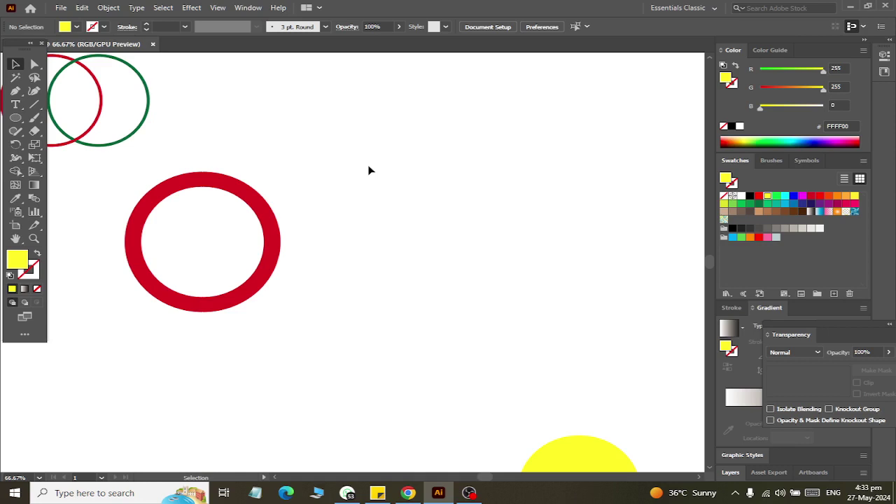
# Step: Move the red ring up-right and give it a 10 pt black outline
pyautogui.moveTo(182, 191); pyautogui.dragTo(230, 162)
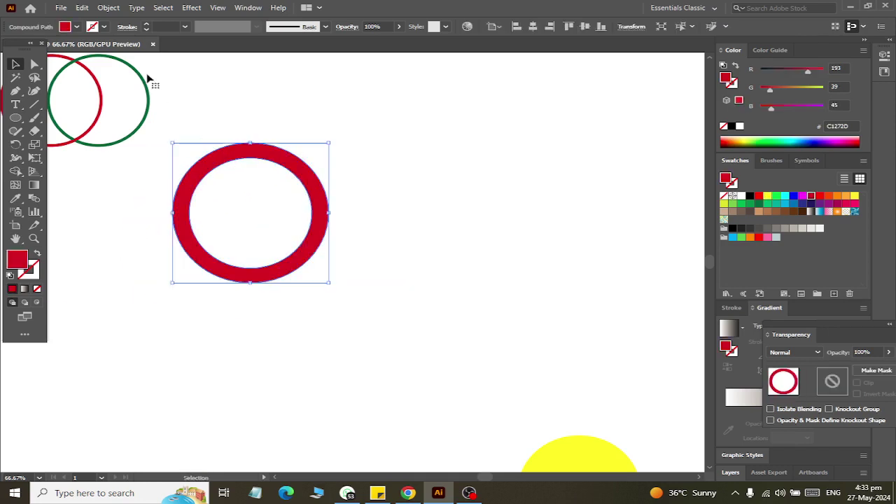
pyautogui.click(105, 27)
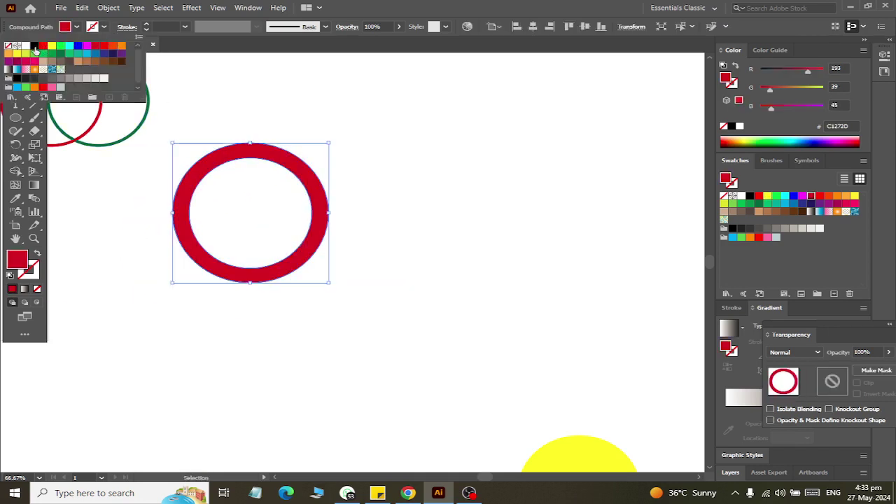
pyautogui.click(34, 46)
pyautogui.click(163, 28)
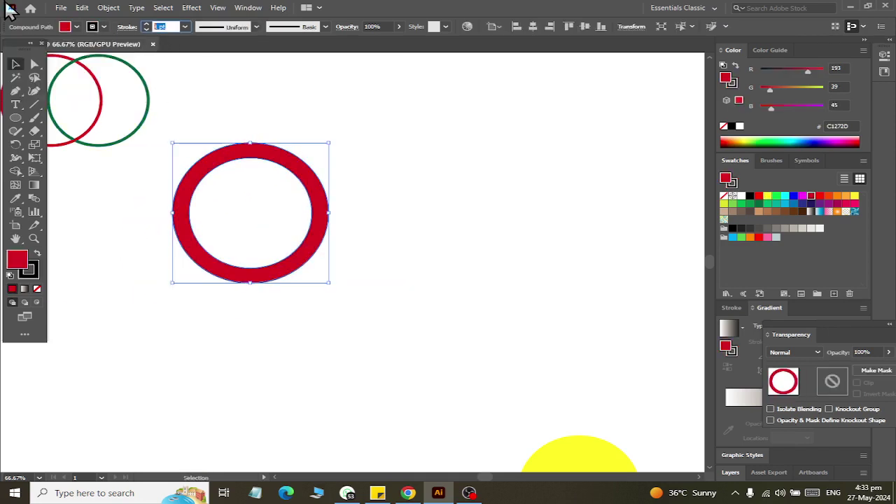
pyautogui.write('10')
pyautogui.press('Return')
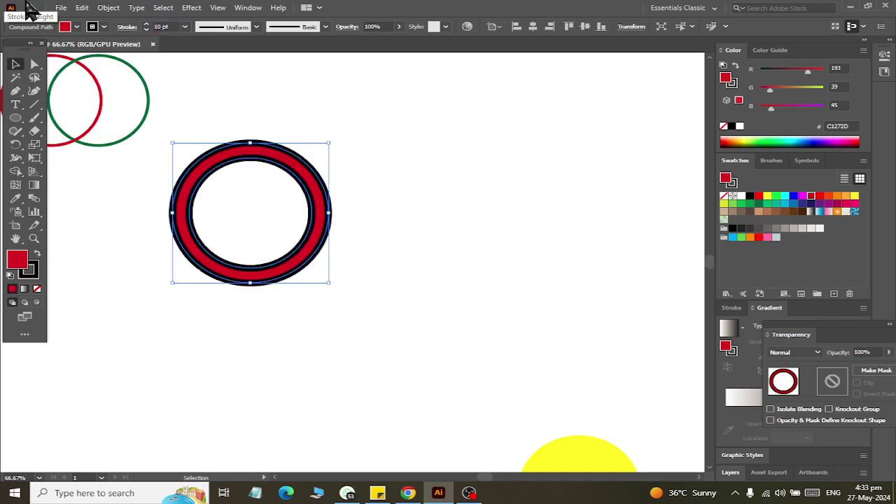
# Step: Expand the ring's fill and stroke into shapes with Object > Expand
pyautogui.click(348, 145)
pyautogui.moveTo(220, 120); pyautogui.dragTo(344, 323)
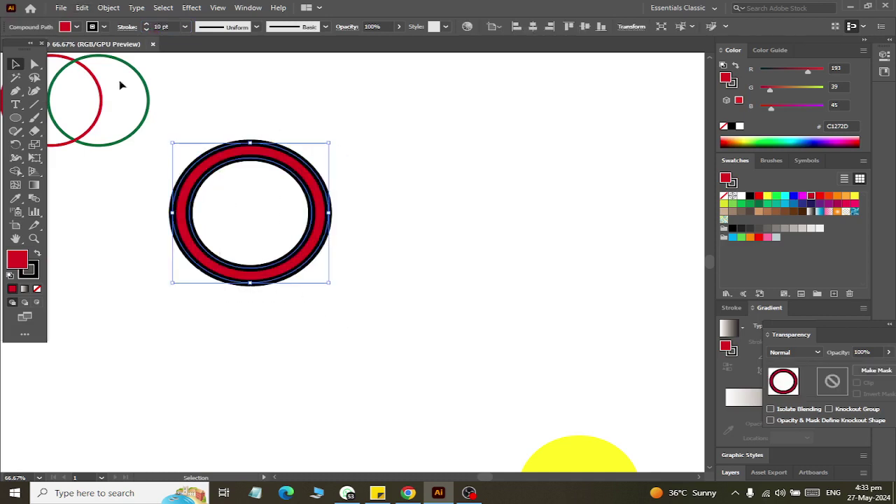
pyautogui.click(108, 8)
pyautogui.click(168, 139)
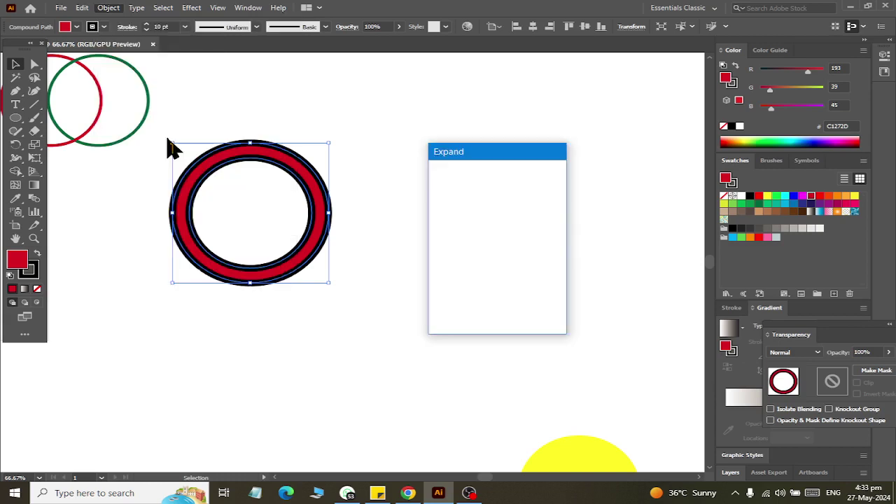
pyautogui.click(476, 310)
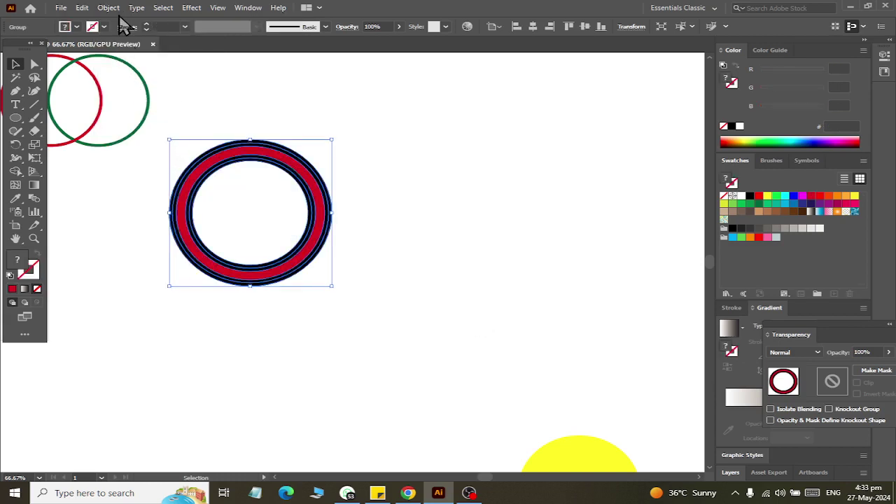
pyautogui.click(109, 8)
pyautogui.press('Escape')
pyautogui.click(420, 282)
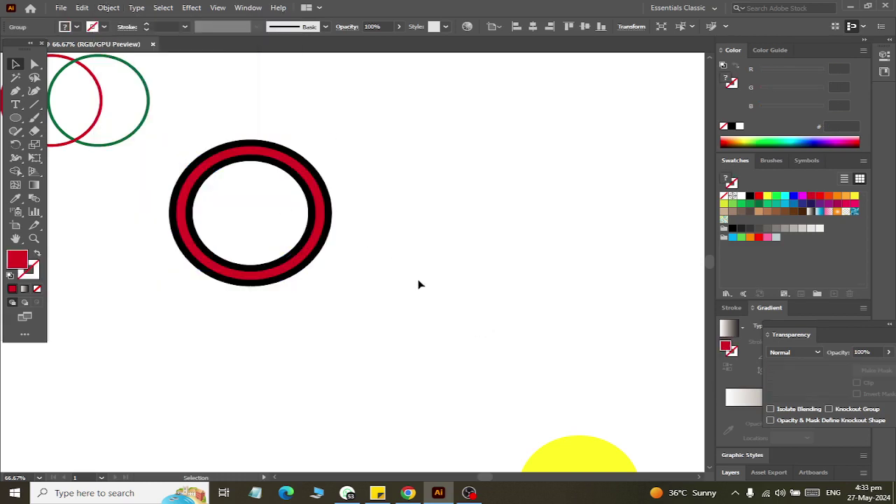
# Step: Select the expanded red ring group and ungroup its pieces
pyautogui.scroll(2, 263, 224)
pyautogui.scroll(1, 247, 234)
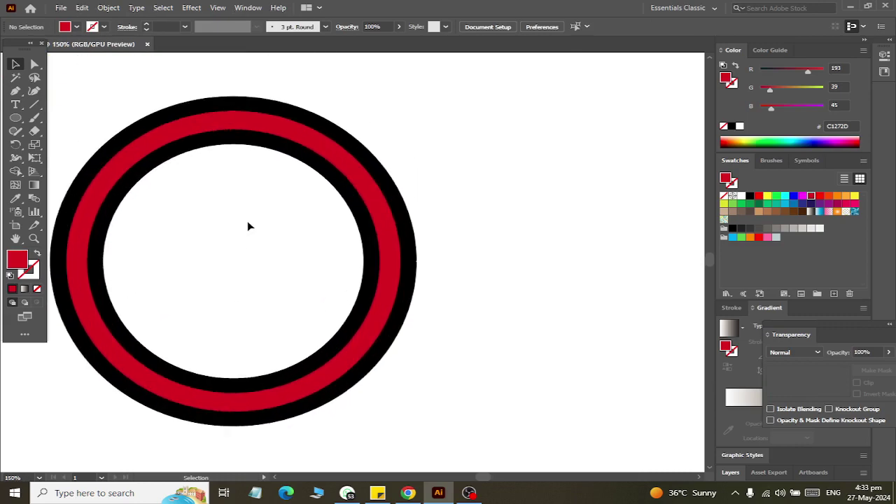
pyautogui.scroll(-1, 248, 224)
pyautogui.moveTo(246, 203); pyautogui.dragTo(291, 180)
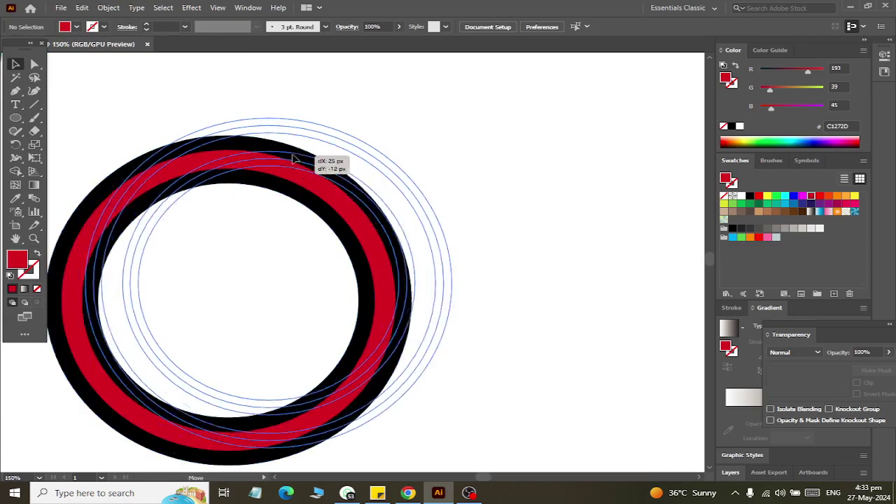
pyautogui.rightClick(294, 144)
pyautogui.click(333, 237)
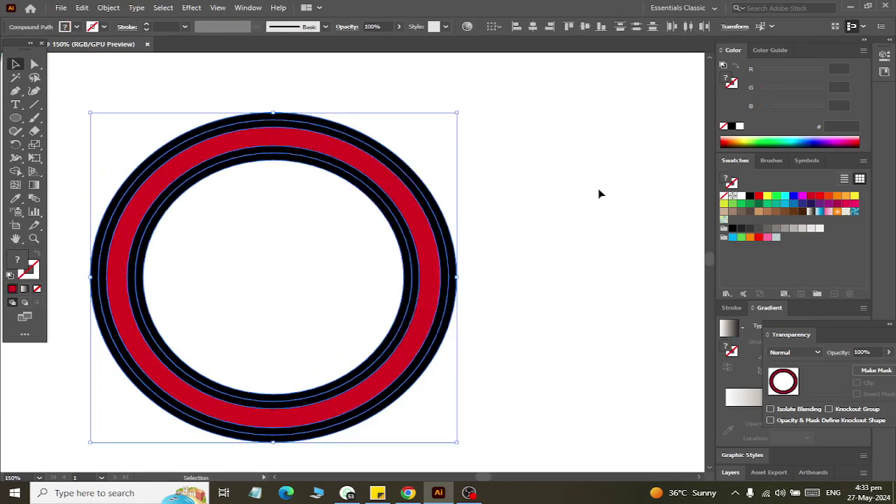
# Step: Undo a trial move of the black outlines, then select all ring pieces
pyautogui.click(598, 189)
pyautogui.moveTo(315, 166)
pyautogui.mouseDown()
pyautogui.moveTo(560, 308)
pyautogui.moveTo(608, 143)
pyautogui.mouseUp()
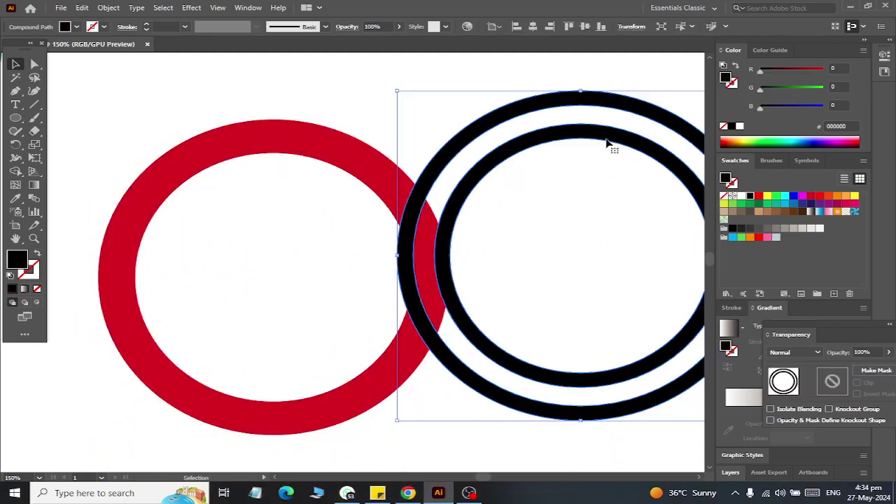
pyautogui.hotkey('ctrl', 'z')
pyautogui.rightClick(313, 163)
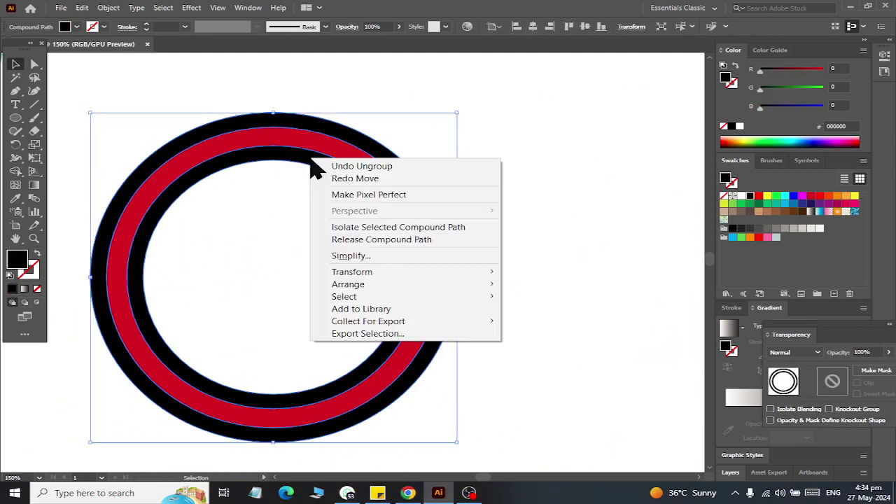
pyautogui.click(523, 128)
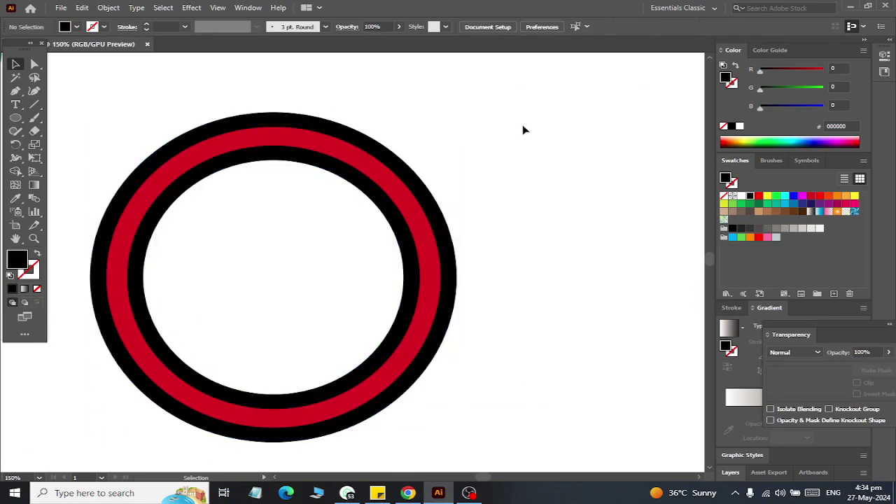
pyautogui.hotkey('ctrl', 'a')
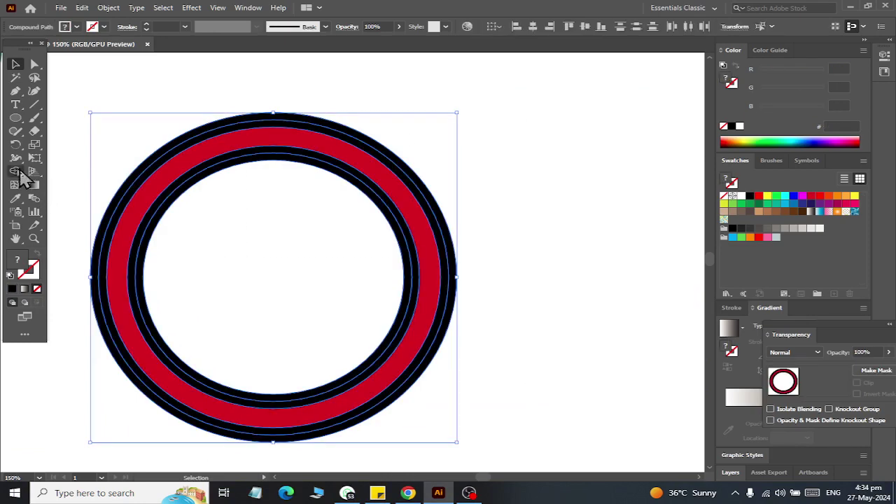
# Step: Delete the inner black band with Shape Builder, leaving black only on the outer edge
pyautogui.click(16, 171)
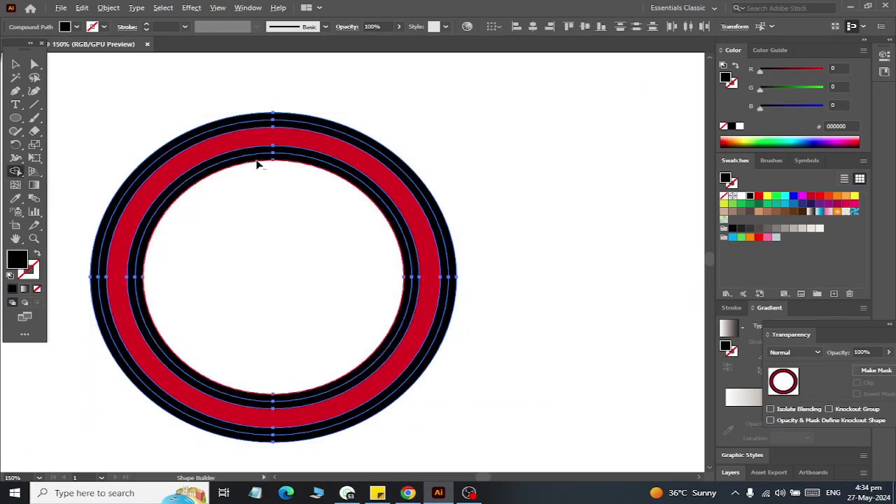
pyautogui.click(256, 155)
pyautogui.keyDown('alt'); pyautogui.click(256, 155); pyautogui.keyUp('alt')
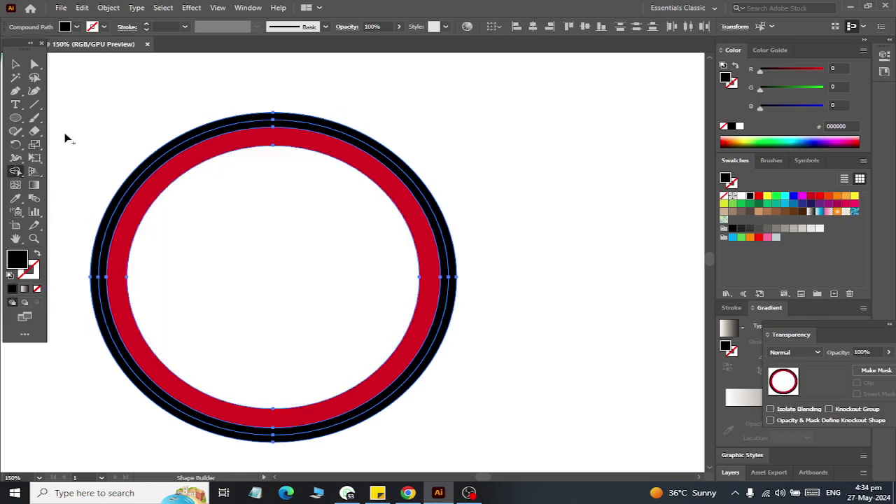
pyautogui.click(14, 68)
# Step: Reselect the ring, undoing an accidental move up and to the right
pyautogui.click(174, 101)
pyautogui.moveTo(174, 100); pyautogui.dragTo(294, 278)
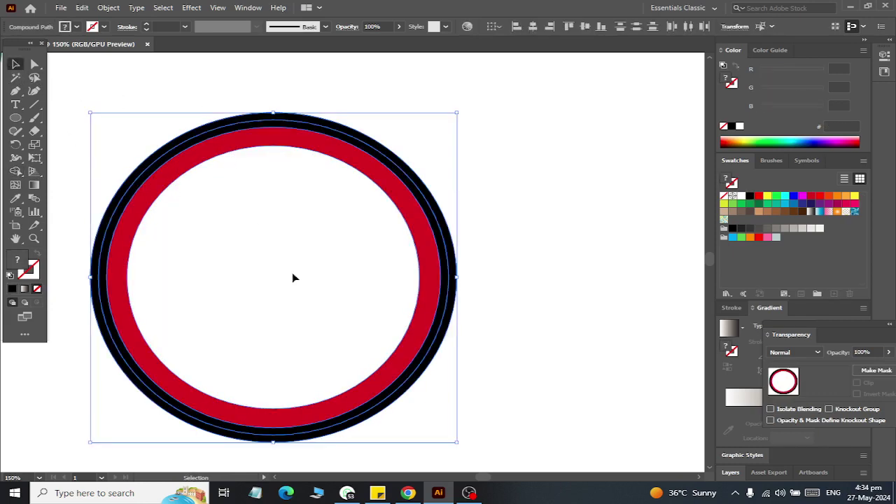
pyautogui.rightClick(260, 134)
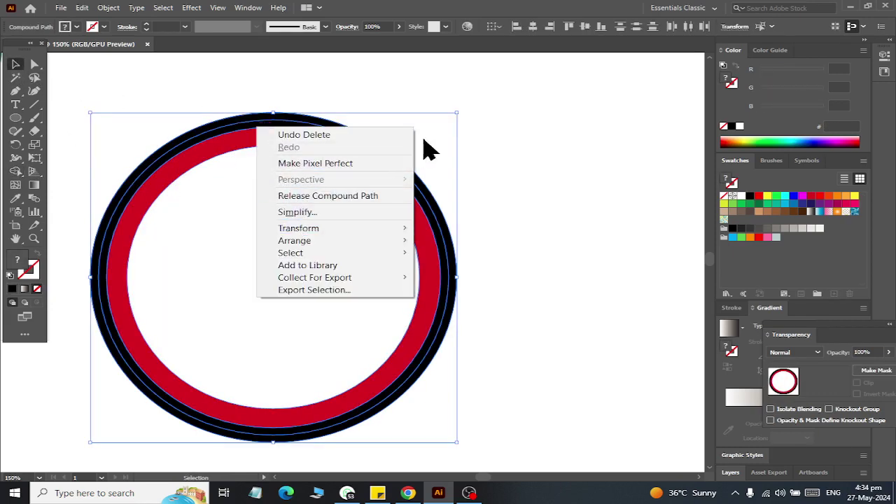
pyautogui.click(505, 125)
pyautogui.moveTo(326, 133); pyautogui.dragTo(470, 93)
pyautogui.hotkey('ctrl', 'z')
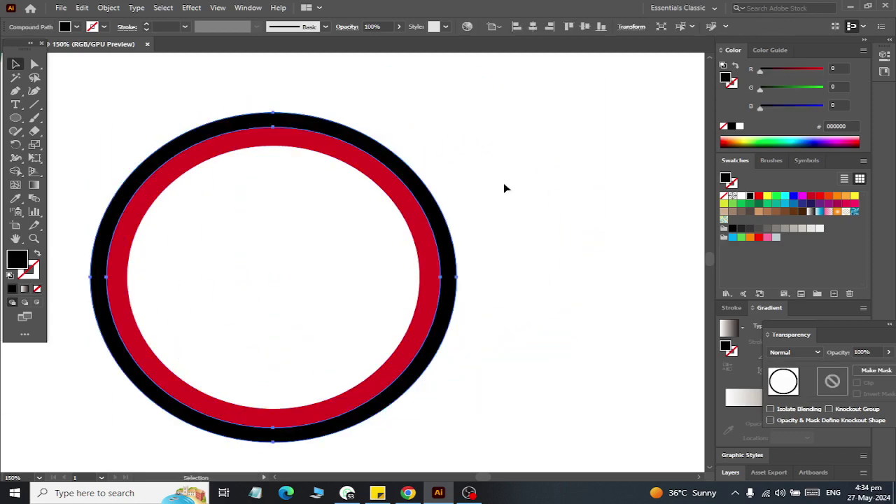
# Step: Select the finished ring and check the Object menu without running any command
pyautogui.click(480, 183)
pyautogui.click(354, 154)
pyautogui.rightClick(348, 149)
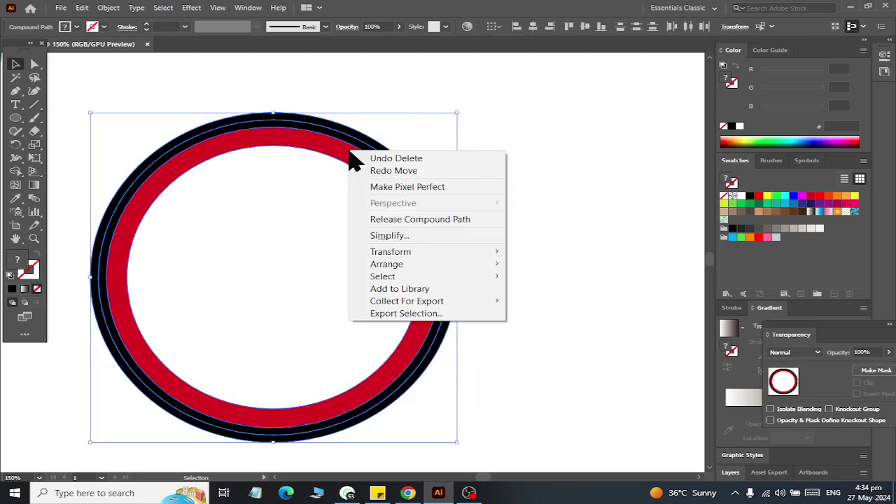
pyautogui.click(539, 416)
pyautogui.click(557, 368)
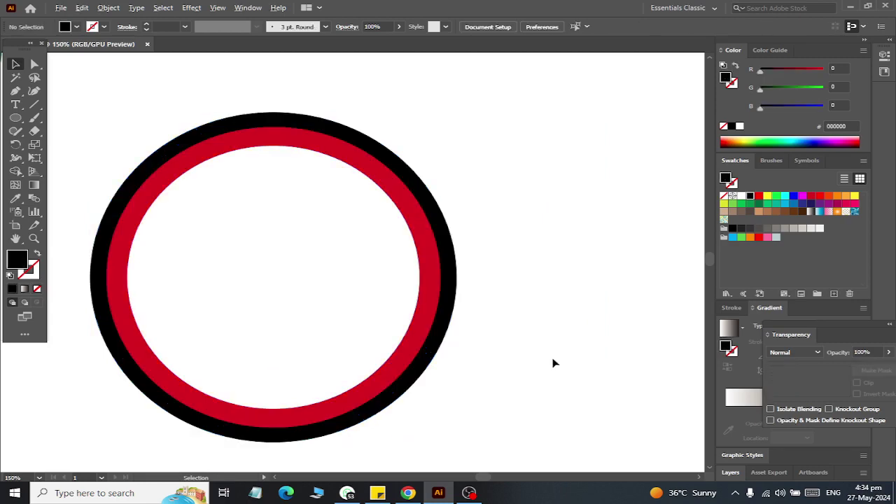
pyautogui.scroll(-2, 553, 360)
pyautogui.click(408, 265)
pyautogui.click(109, 7)
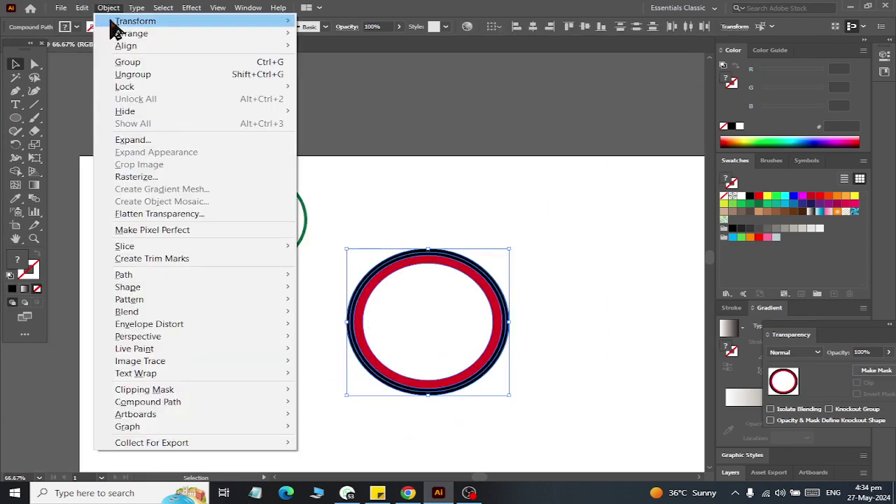
pyautogui.click(171, 154)
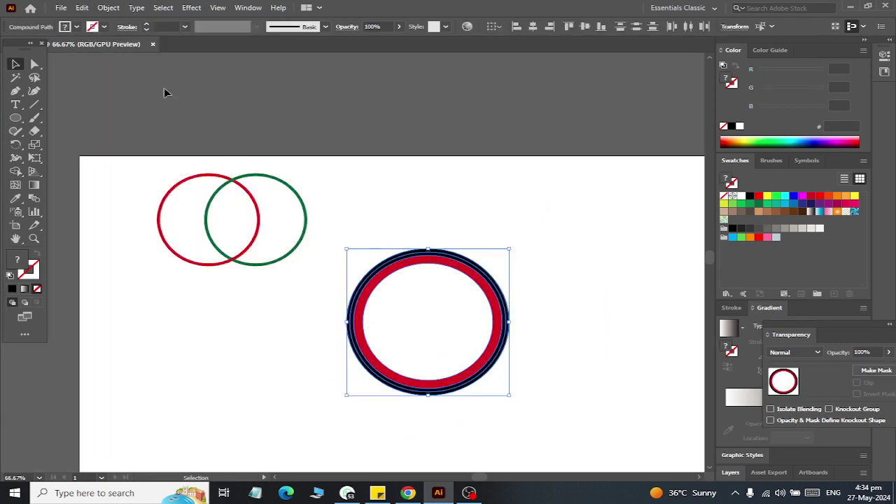
pyautogui.click(108, 7)
pyautogui.press('Escape')
# Step: Duplicate the ring as an overlapping copy to its right
pyautogui.click(430, 210)
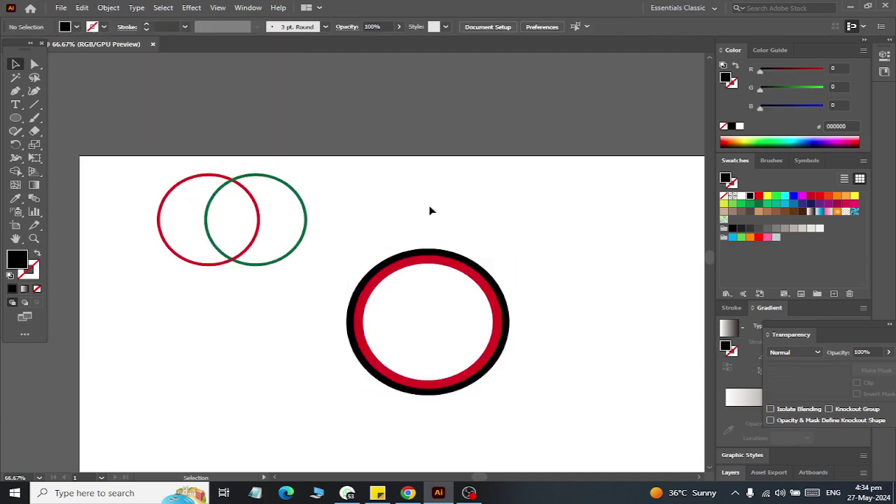
pyautogui.scroll(-3, 431, 210)
pyautogui.keyDown('alt'); pyautogui.scroll(1, 437, 244); pyautogui.keyUp('alt')
pyautogui.keyDown('alt'); pyautogui.scroll(-2, 490, 244); pyautogui.keyUp('alt')
pyautogui.keyDown('alt'); pyautogui.scroll(-4, 490, 242); pyautogui.keyUp('alt')
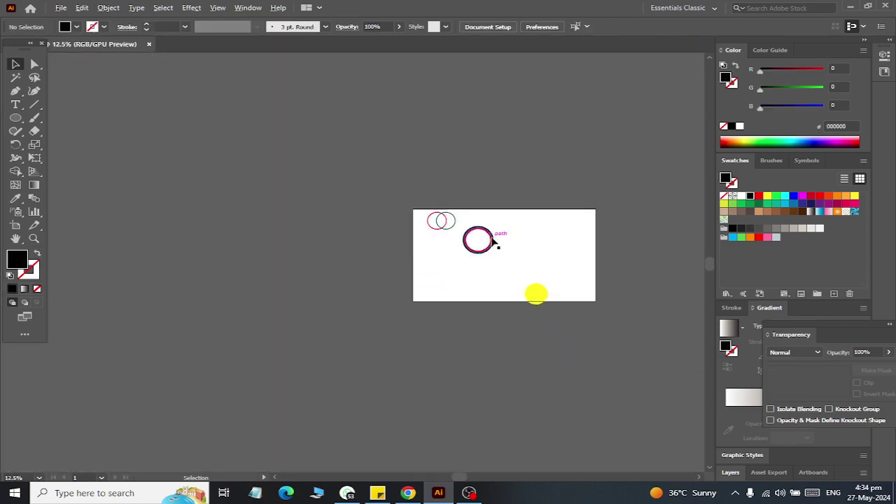
pyautogui.keyDown('alt'); pyautogui.scroll(5, 494, 242); pyautogui.keyUp('alt')
pyautogui.keyDown('alt'); pyautogui.scroll(1, 490, 244); pyautogui.keyUp('alt')
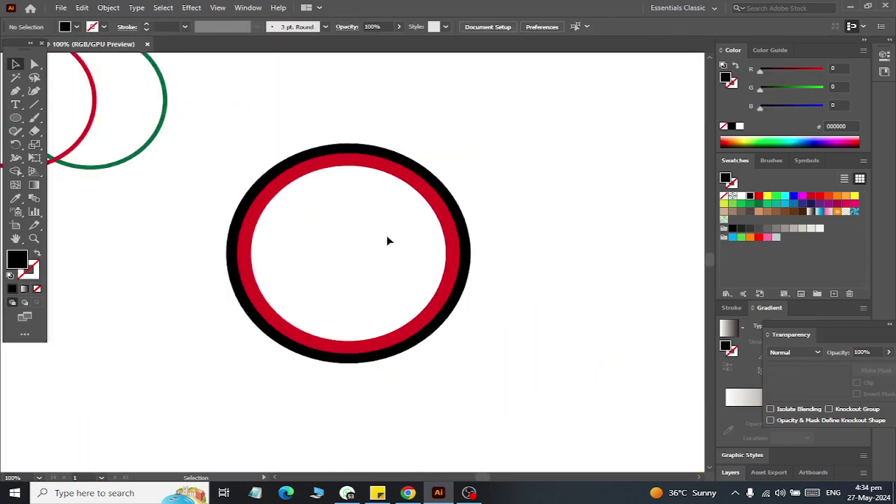
pyautogui.scroll(-2, 407, 310)
pyautogui.moveTo(376, 380); pyautogui.dragTo(343, 208)
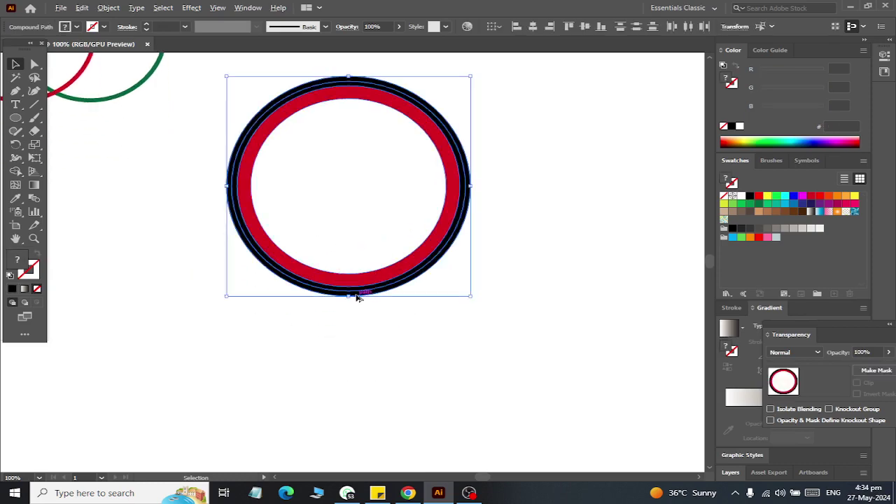
pyautogui.moveTo(357, 297); pyautogui.dragTo(477, 295)
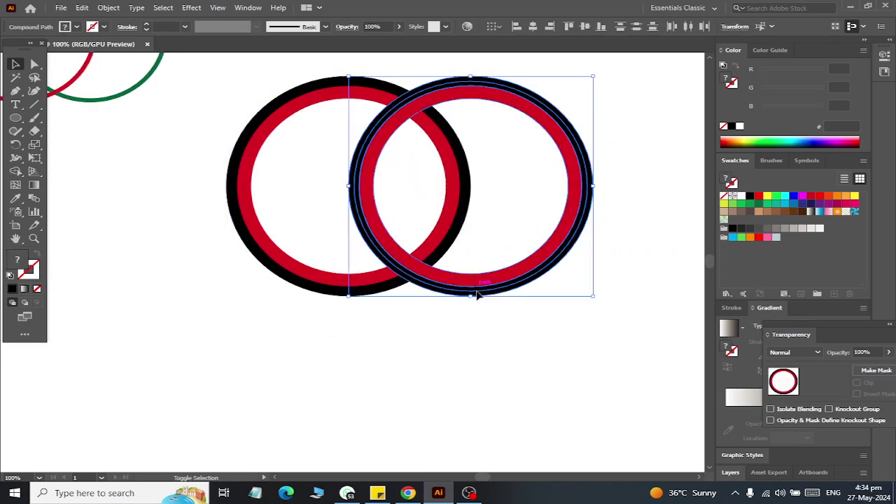
pyautogui.click(454, 369)
# Step: Copy the middle ring to the right as the third ring in the row
pyautogui.scroll(1, 410, 362)
pyautogui.scroll(1, 410, 362)
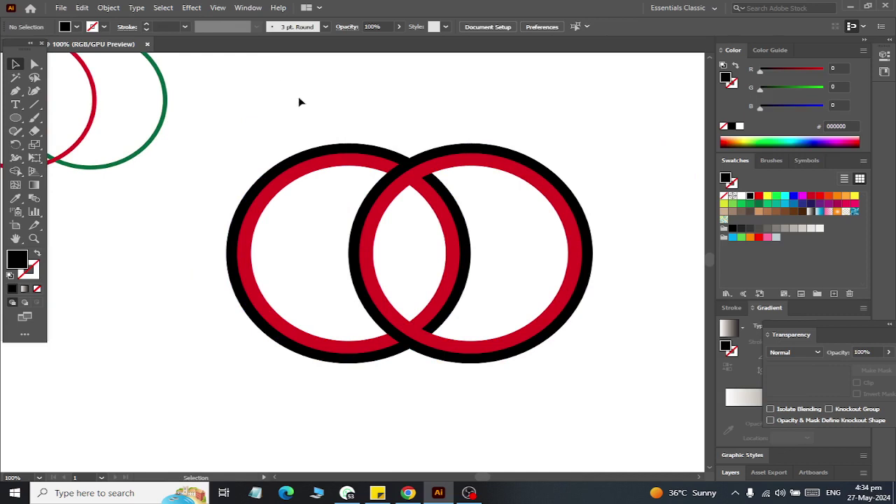
pyautogui.hscroll(2, 516, 187)
pyautogui.hscroll(4, 430, 174)
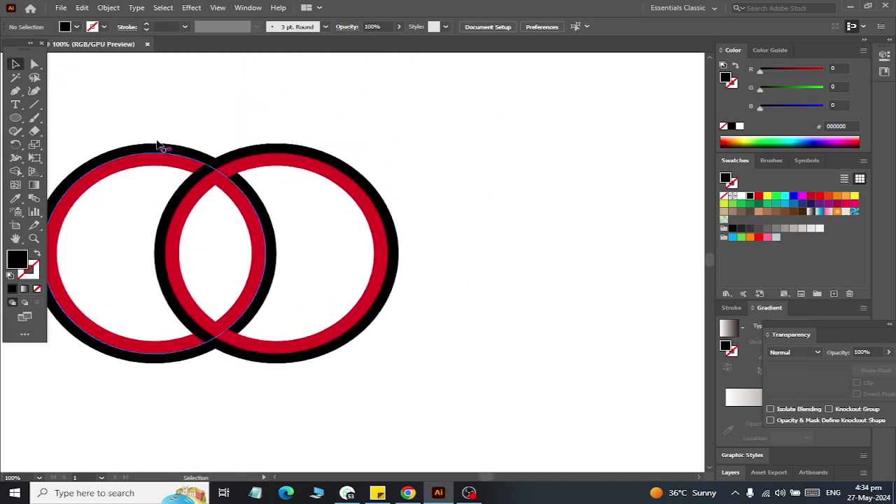
pyautogui.scroll(1, 157, 145)
pyautogui.moveTo(356, 194)
pyautogui.mouseDown()
pyautogui.moveTo(518, 212)
pyautogui.moveTo(498, 209)
pyautogui.mouseUp()
pyautogui.hotkey('ctrl', 'z')
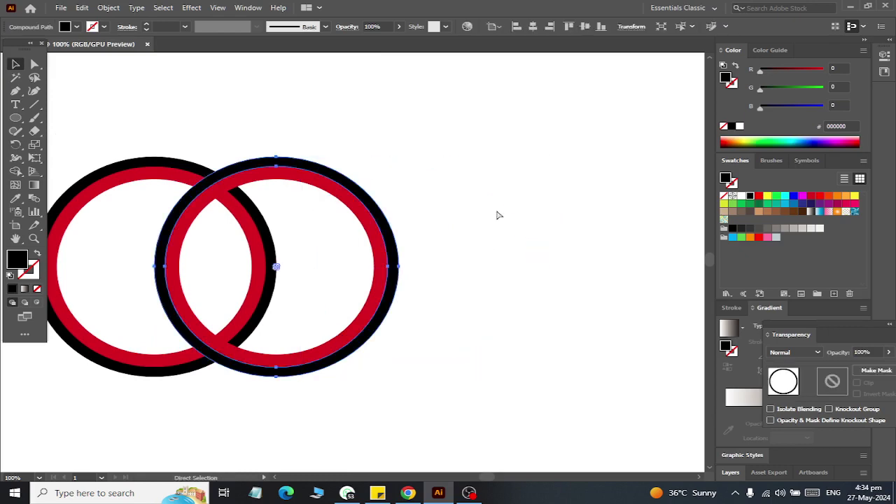
pyautogui.click(334, 138)
pyautogui.moveTo(340, 234)
pyautogui.mouseDown()
pyautogui.moveTo(555, 230)
pyautogui.moveTo(493, 230)
pyautogui.mouseUp()
# Step: Nudge the left ring slightly left so the three rings are evenly spaced
pyautogui.hscroll(-3, 164, 125)
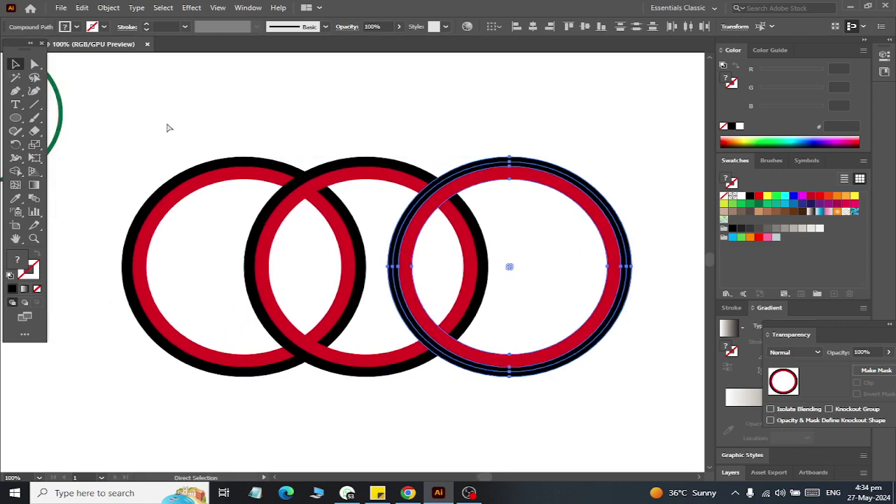
pyautogui.click(212, 175)
pyautogui.moveTo(202, 170); pyautogui.dragTo(184, 175)
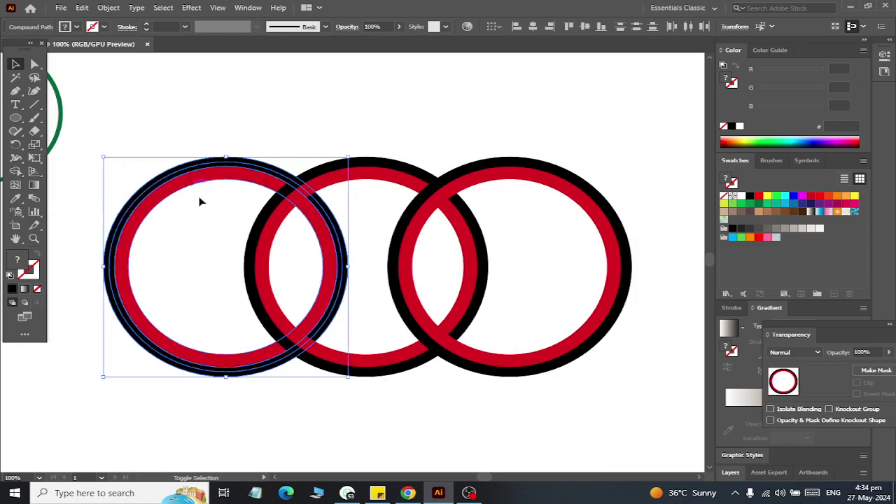
pyautogui.click(633, 135)
pyautogui.scroll(-2, 561, 163)
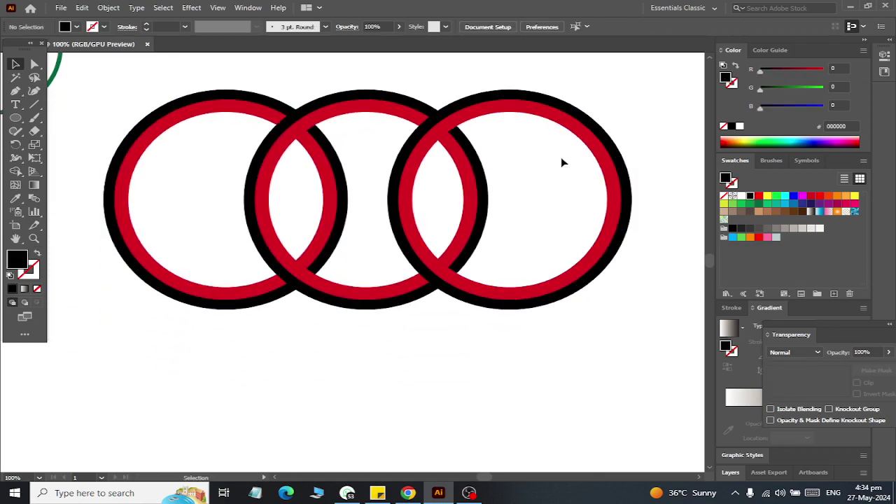
# Step: Copy the right ring down to the lower left for the bottom row
pyautogui.scroll(-2, 561, 162)
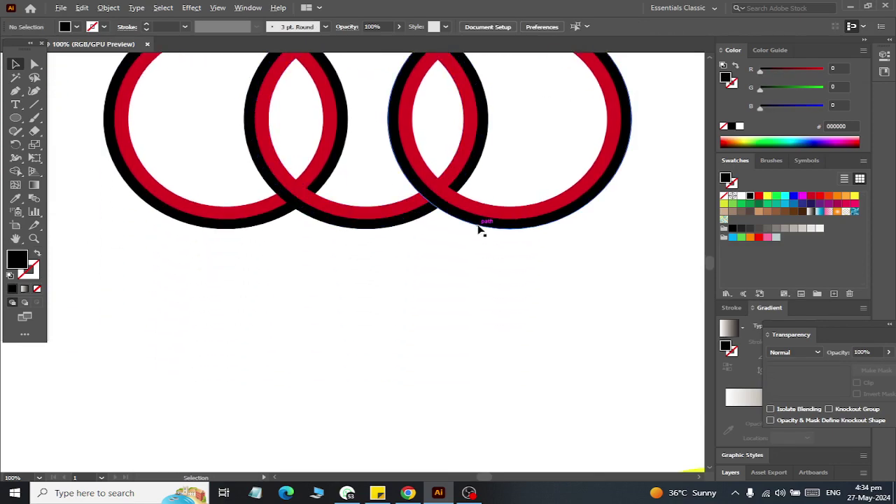
pyautogui.scroll(-3, 559, 232)
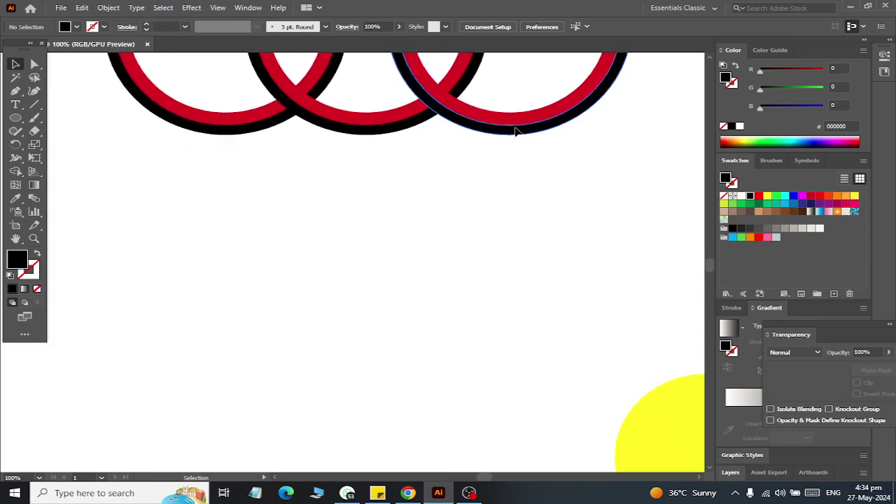
pyautogui.click(516, 131)
pyautogui.moveTo(514, 126)
pyautogui.mouseDown()
pyautogui.moveTo(135, 420)
pyautogui.moveTo(46, 433)
pyautogui.mouseUp()
# Step: Select the three top rings and switch to the Shape Builder tool
pyautogui.scroll(1, 221, 273)
pyautogui.scroll(4, 220, 245)
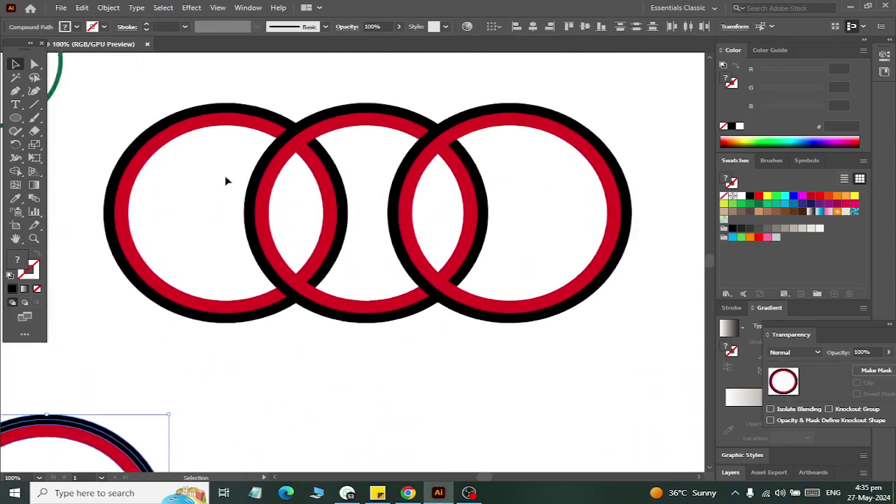
pyautogui.scroll(1, 236, 94)
pyautogui.moveTo(634, 276); pyautogui.dragTo(634, 276)
pyautogui.scroll(1, 290, 184)
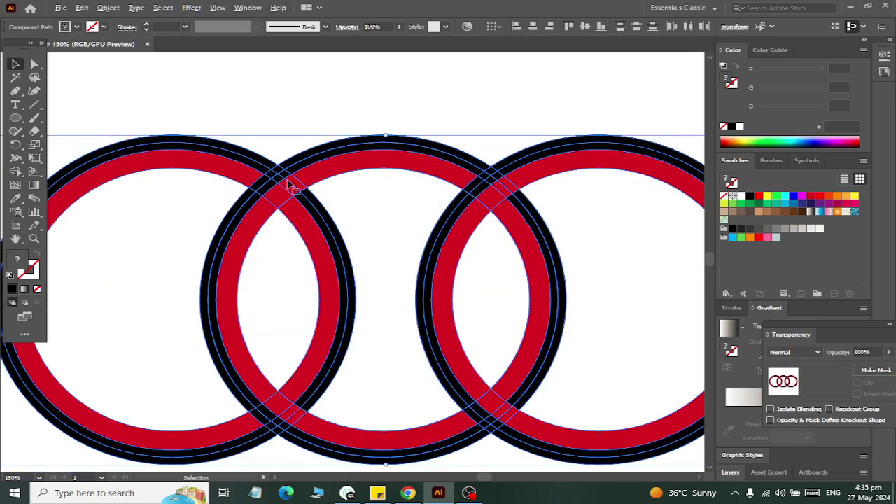
pyautogui.scroll(1, 240, 194)
pyautogui.scroll(2, 306, 241)
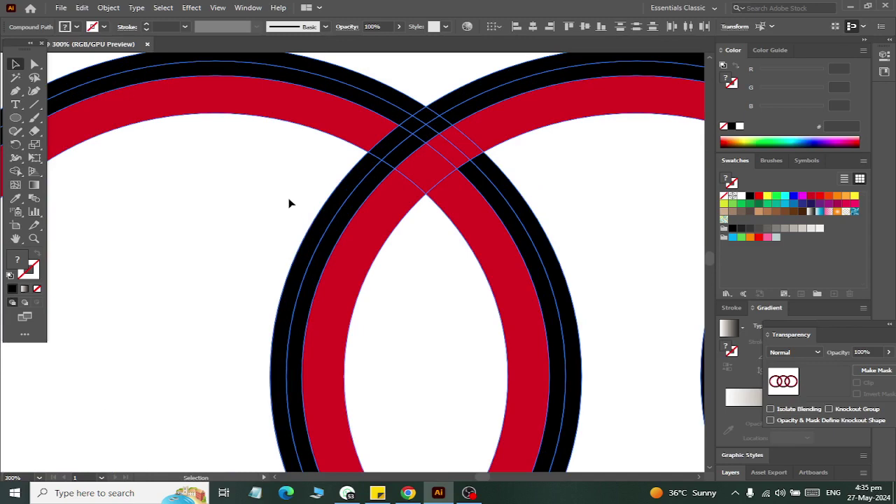
pyautogui.scroll(-1, 291, 203)
pyautogui.scroll(-1, 301, 220)
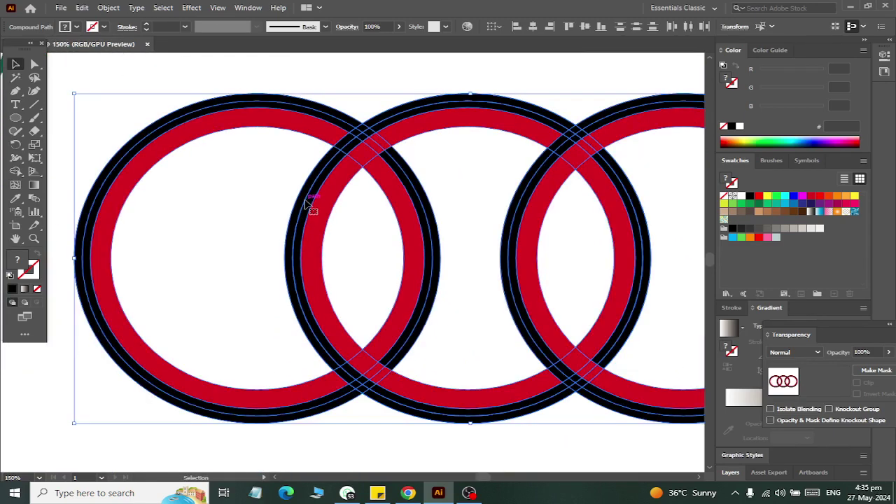
pyautogui.scroll(1, 306, 203)
pyautogui.scroll(2, 345, 219)
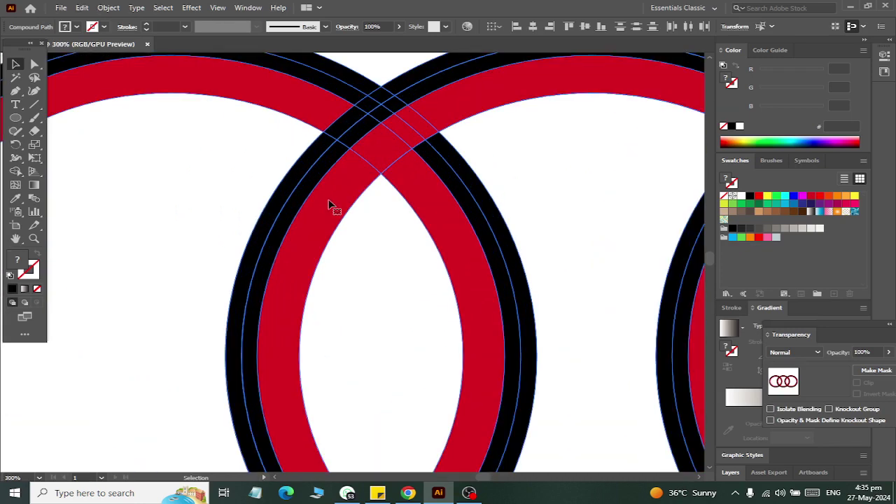
pyautogui.scroll(-2, 330, 207)
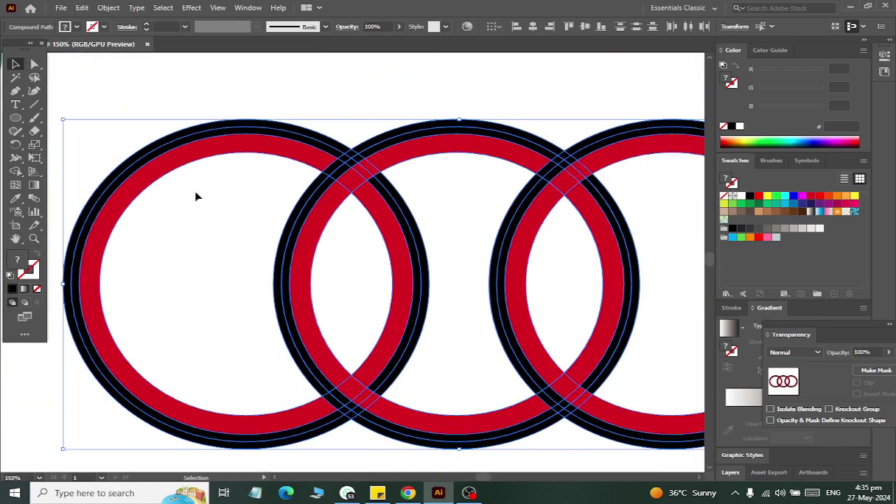
pyautogui.click(15, 171)
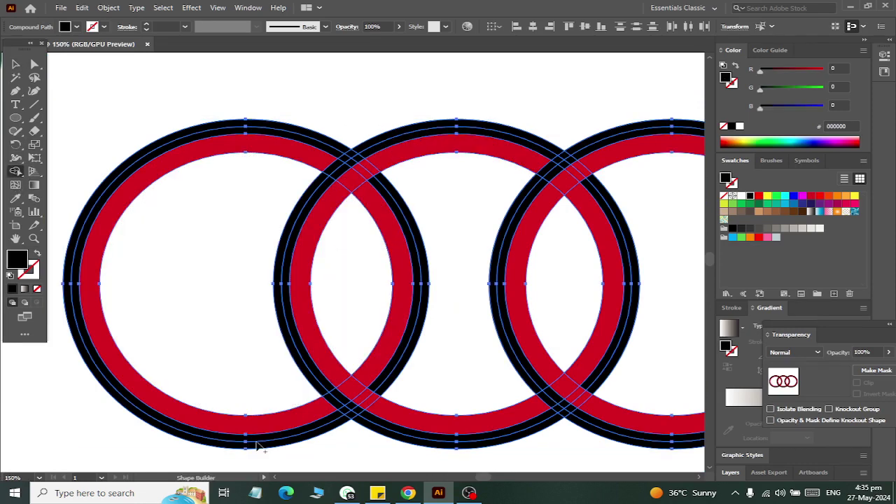
# Step: Merge the middle ring's top and left arcs into one piece
pyautogui.scroll(2, 294, 410)
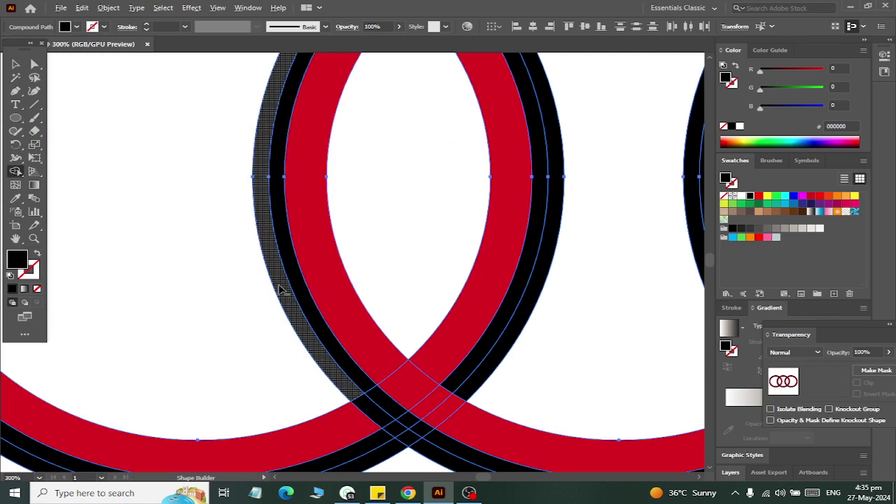
pyautogui.scroll(-2, 283, 288)
pyautogui.scroll(2, 302, 74)
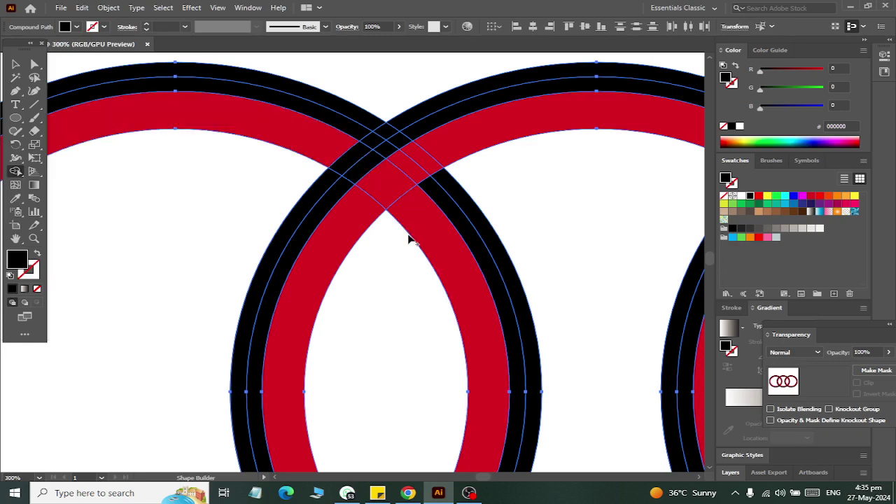
pyautogui.scroll(-3, 399, 196)
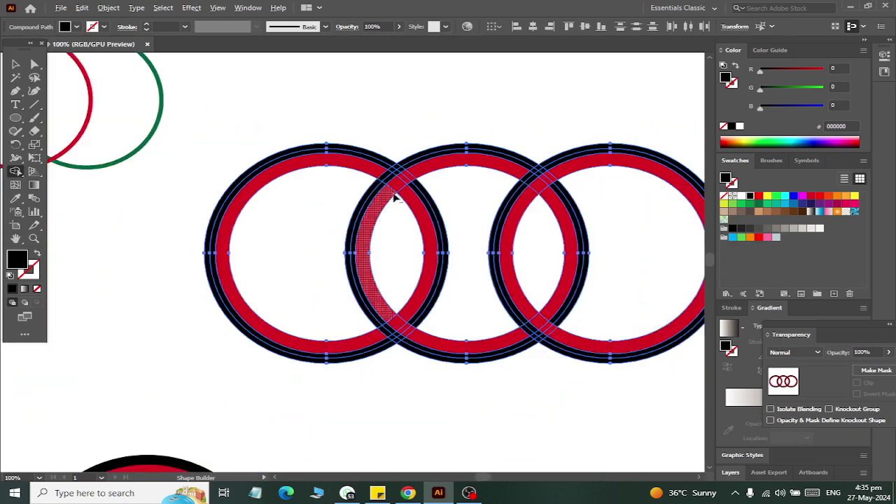
pyautogui.scroll(3, 528, 286)
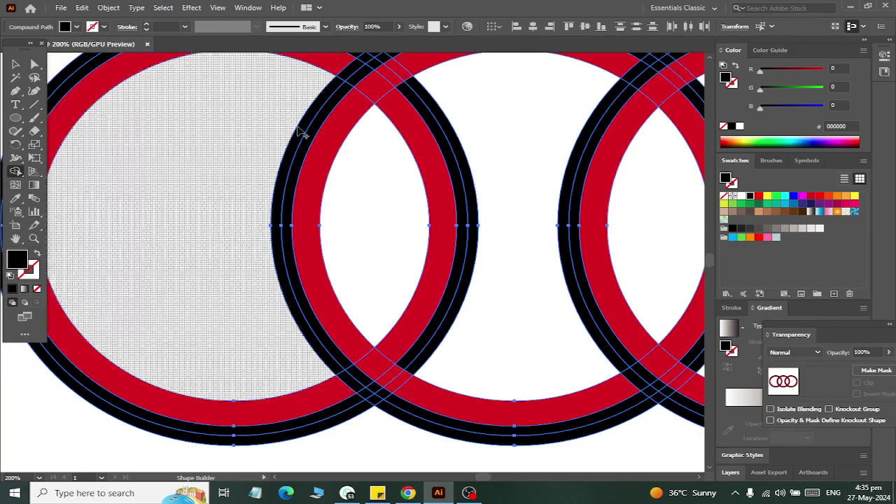
pyautogui.scroll(2, 301, 140)
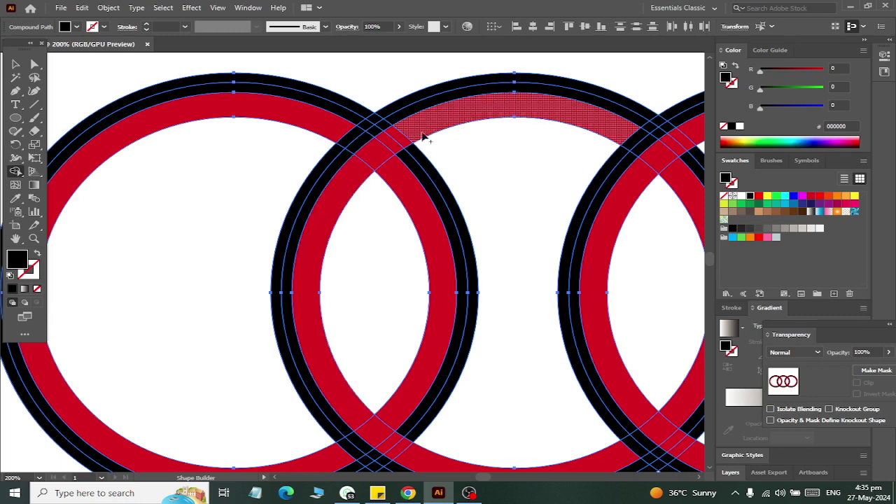
pyautogui.scroll(-2, 414, 154)
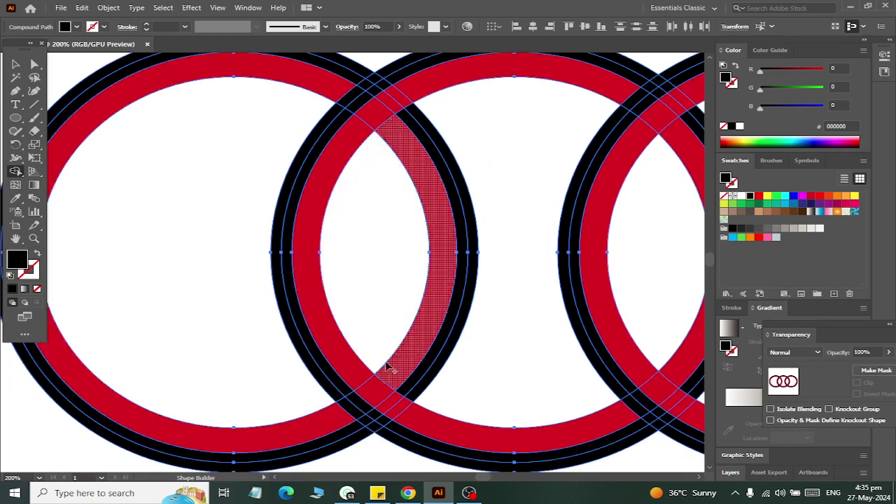
pyautogui.scroll(1, 402, 316)
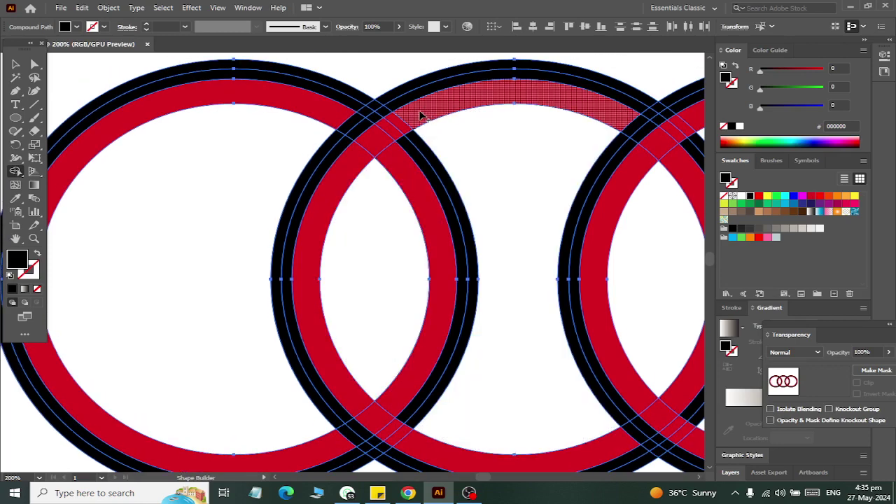
pyautogui.moveTo(420, 116)
pyautogui.mouseDown()
pyautogui.moveTo(353, 171)
pyautogui.moveTo(352, 192)
pyautogui.mouseUp()
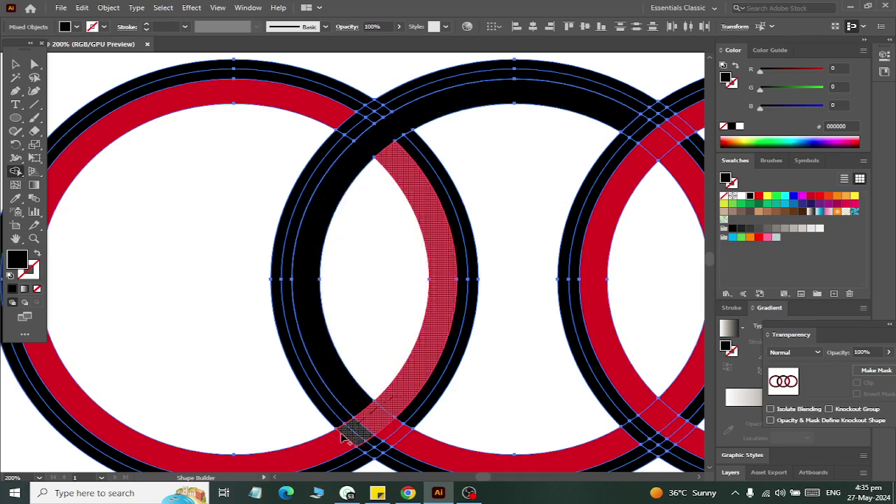
# Step: Merge the left and right rings' bands, corner and overlap pieces into black
pyautogui.moveTo(403, 401); pyautogui.dragTo(330, 440)
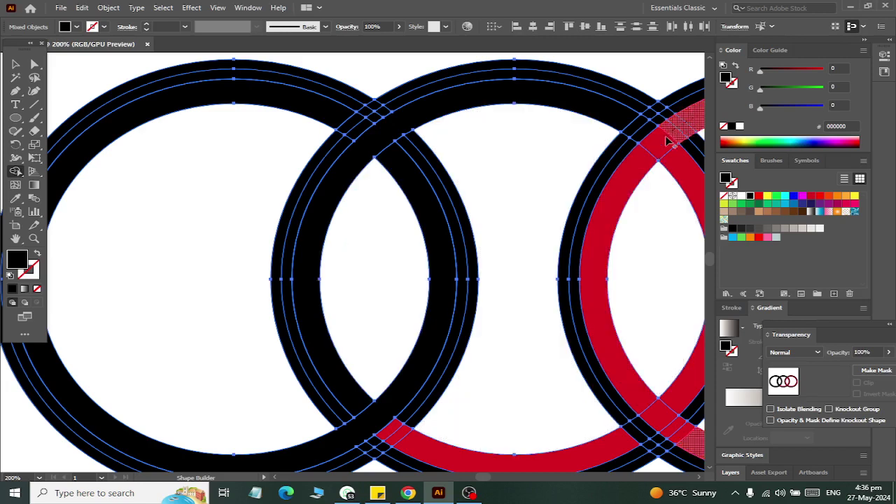
pyautogui.moveTo(666, 136)
pyautogui.mouseDown()
pyautogui.moveTo(630, 175)
pyautogui.moveTo(610, 250)
pyautogui.mouseUp()
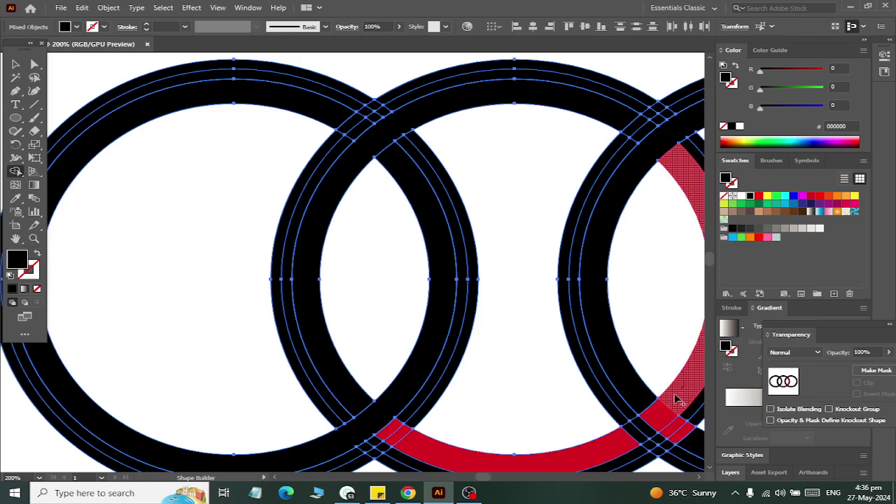
pyautogui.moveTo(668, 402); pyautogui.dragTo(615, 450)
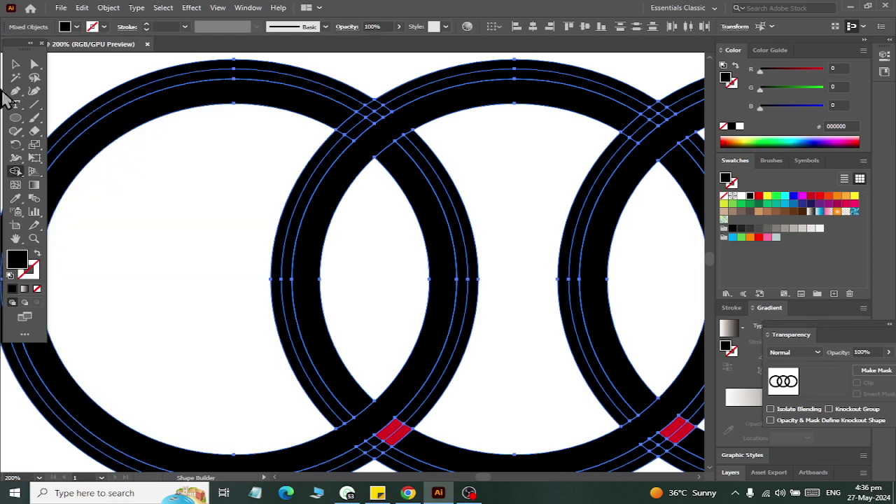
pyautogui.click(15, 65)
# Step: Colour the left ring's inner band green
pyautogui.click(220, 124)
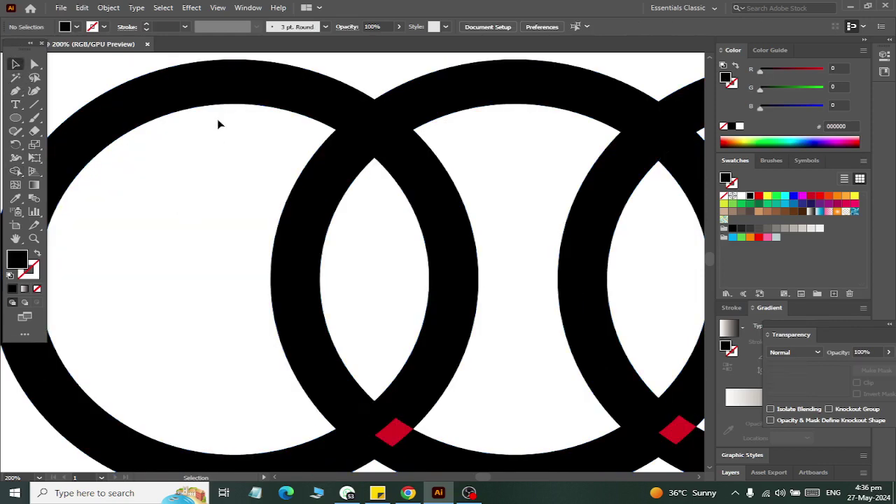
pyautogui.click(216, 96)
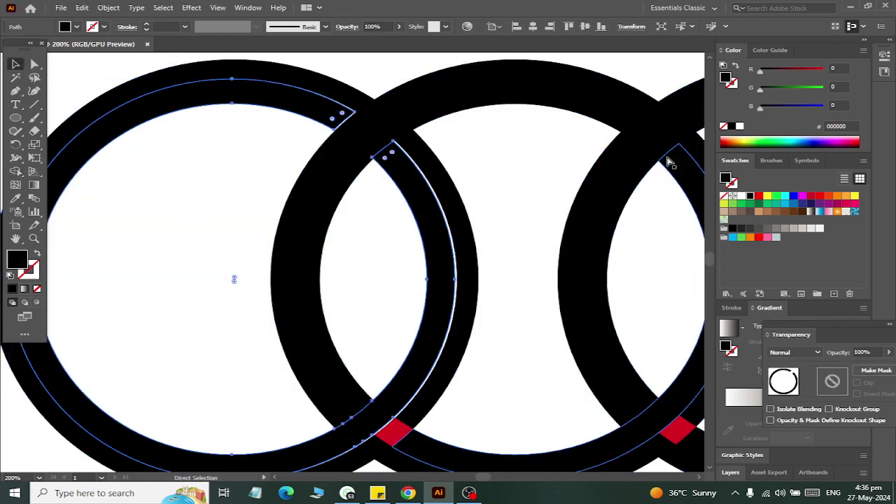
pyautogui.click(236, 278)
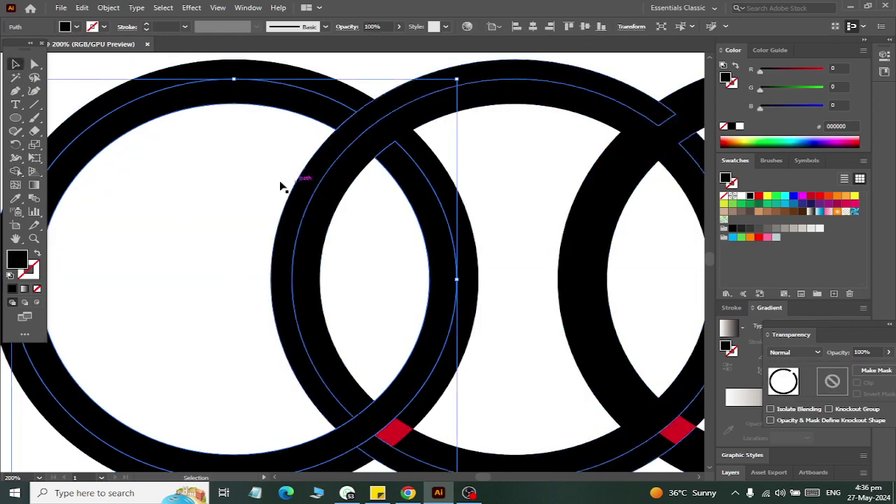
pyautogui.click(751, 204)
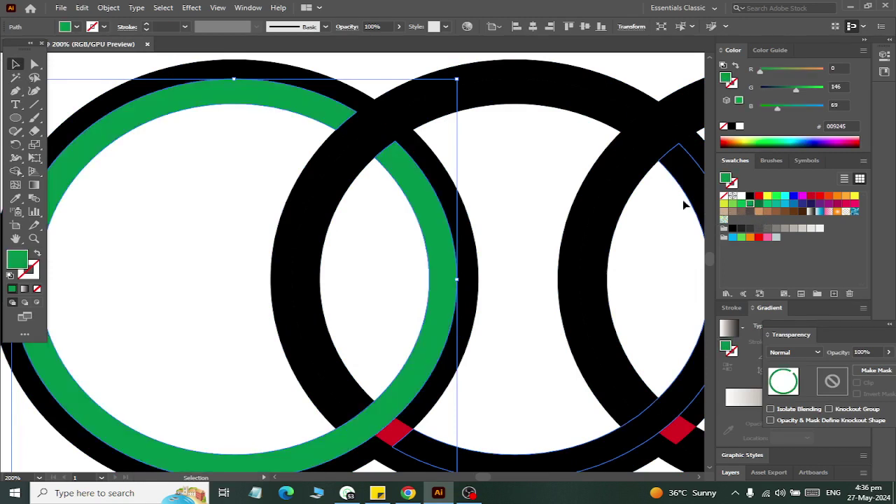
# Step: Colour the middle ring's band red and the right ring's piece blue
pyautogui.click(413, 108)
pyautogui.click(678, 145)
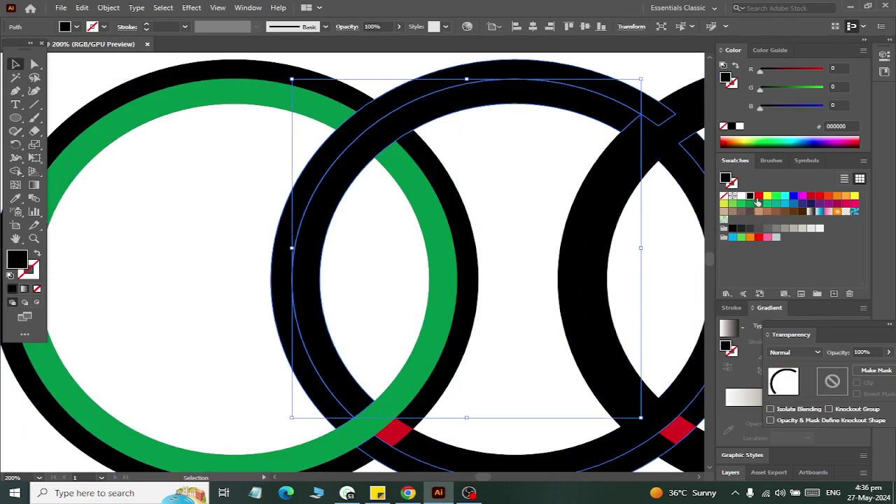
pyautogui.click(758, 197)
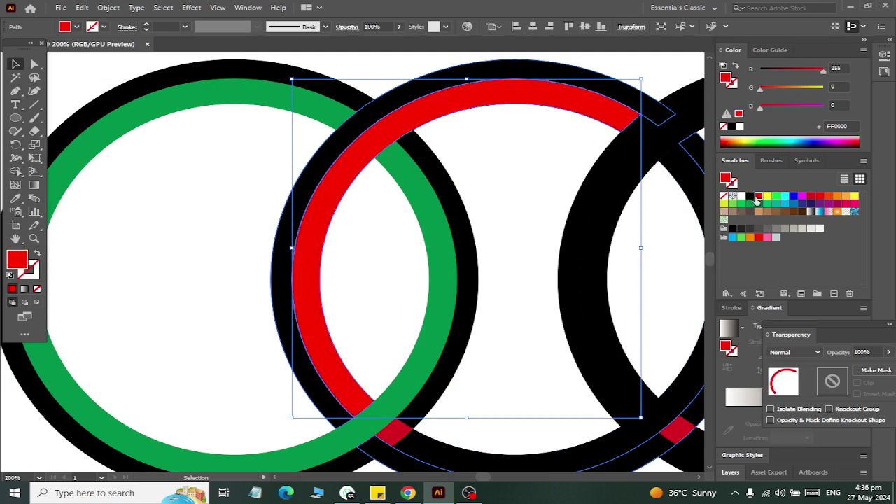
pyautogui.click(620, 202)
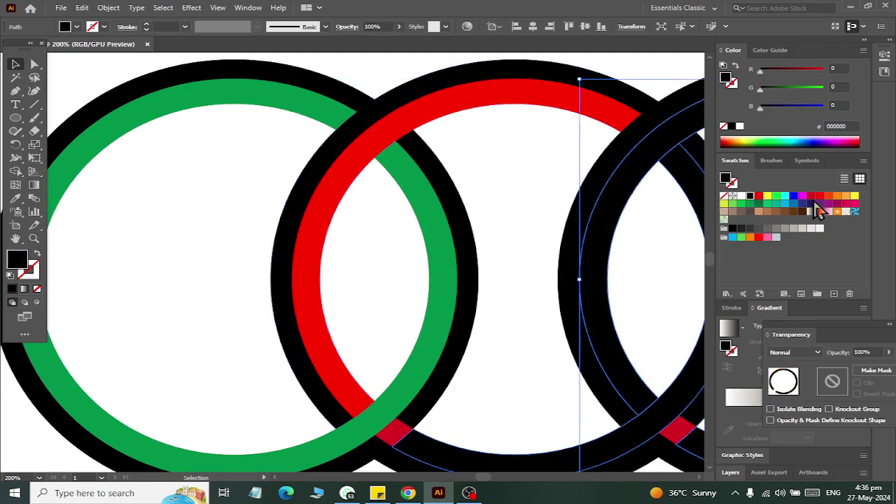
pyautogui.click(793, 196)
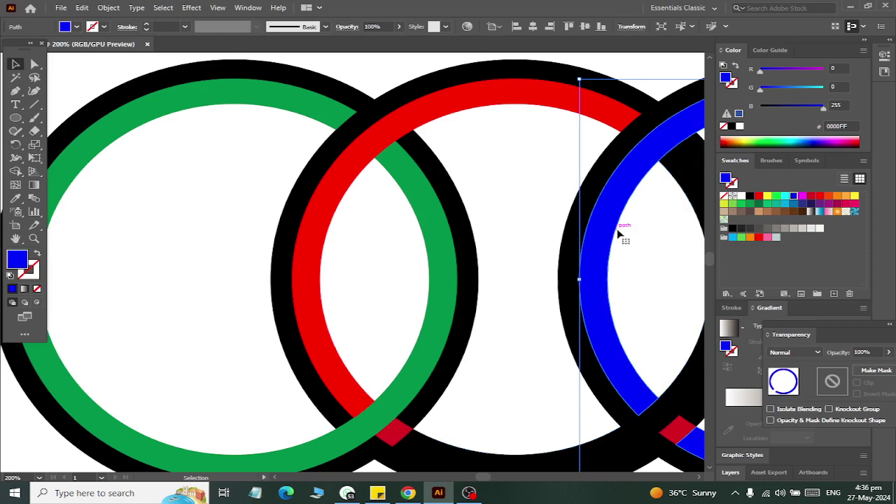
# Step: Recolour the middle ring's lower black arc red
pyautogui.scroll(-2, 411, 217)
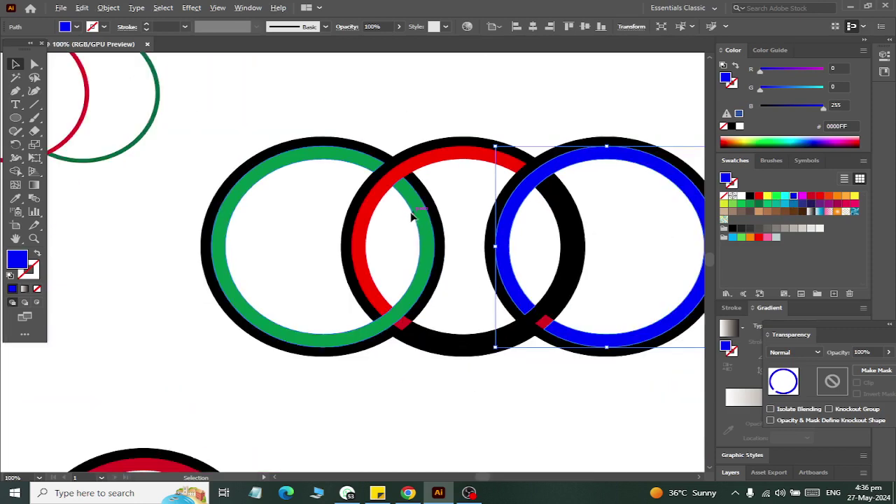
pyautogui.hscroll(2, 426, 243)
pyautogui.scroll(2, 353, 325)
pyautogui.hscroll(1, 360, 324)
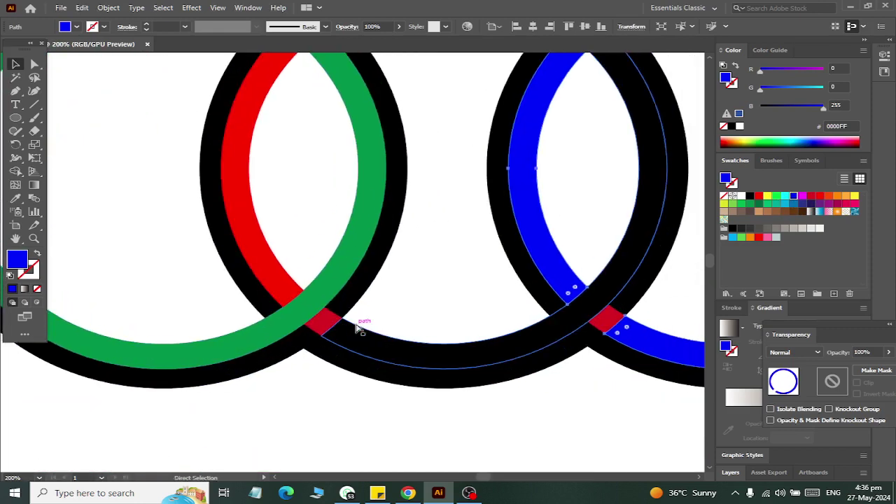
pyautogui.click(384, 348)
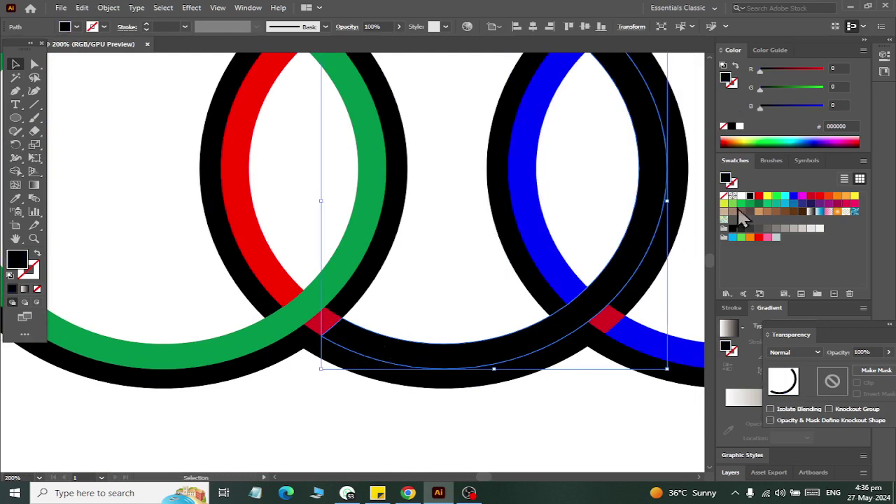
pyautogui.click(759, 197)
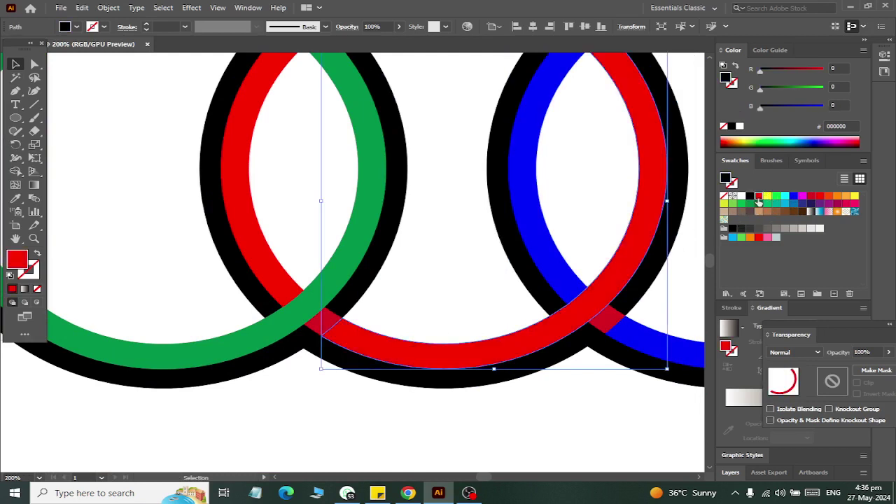
pyautogui.click(495, 420)
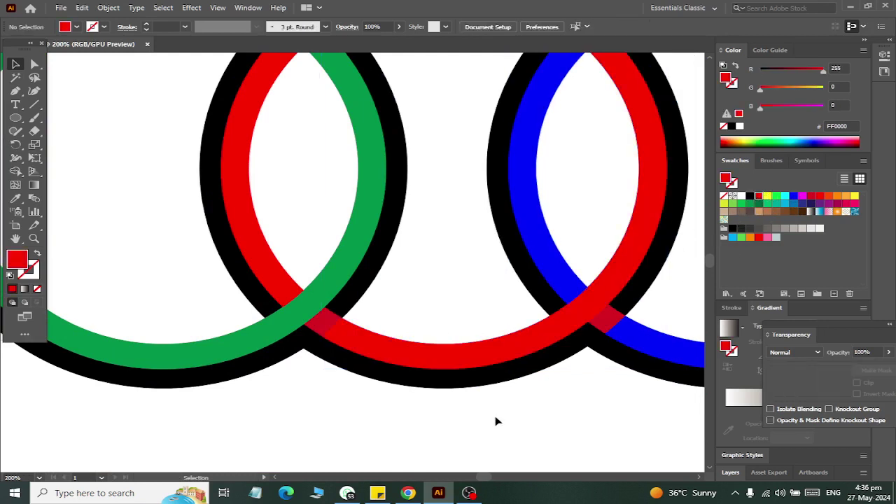
# Step: Set the middle ring's fill to pure red FF0000
pyautogui.click(308, 332)
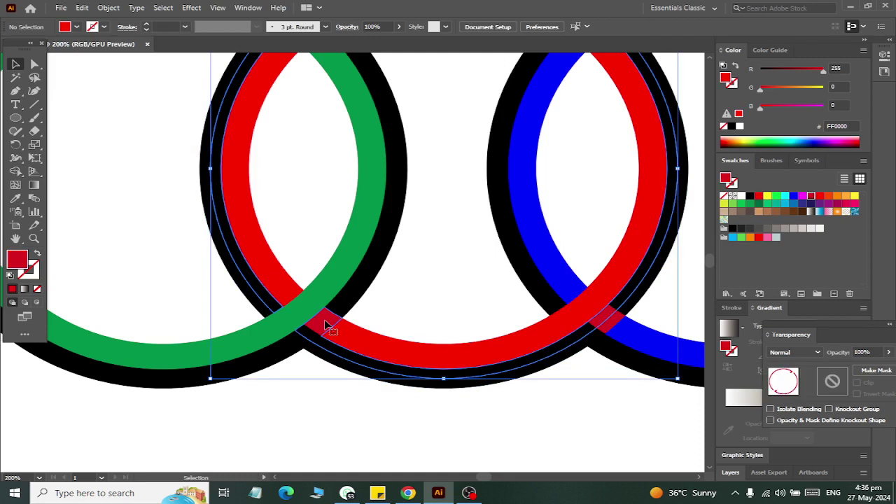
pyautogui.click(758, 197)
pyautogui.click(540, 396)
# Step: Delete the outline rings around the middle red ring and behind the blue ring
pyautogui.scroll(3, 516, 406)
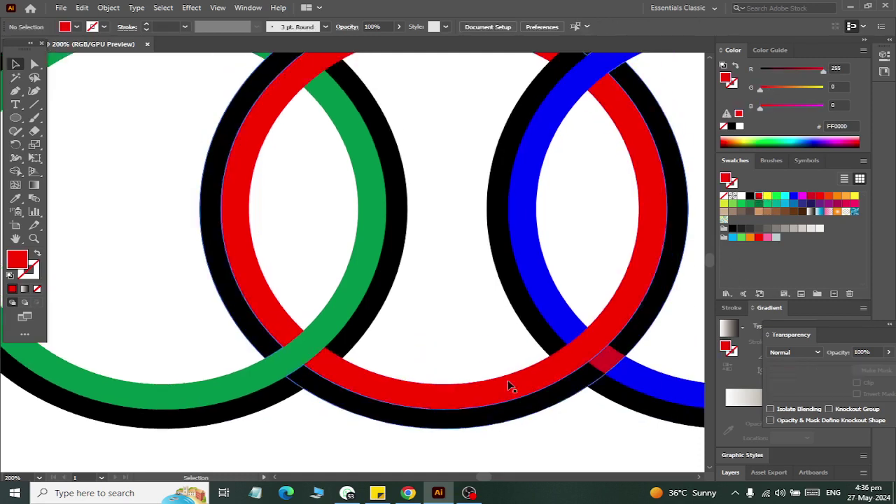
pyautogui.scroll(1, 509, 386)
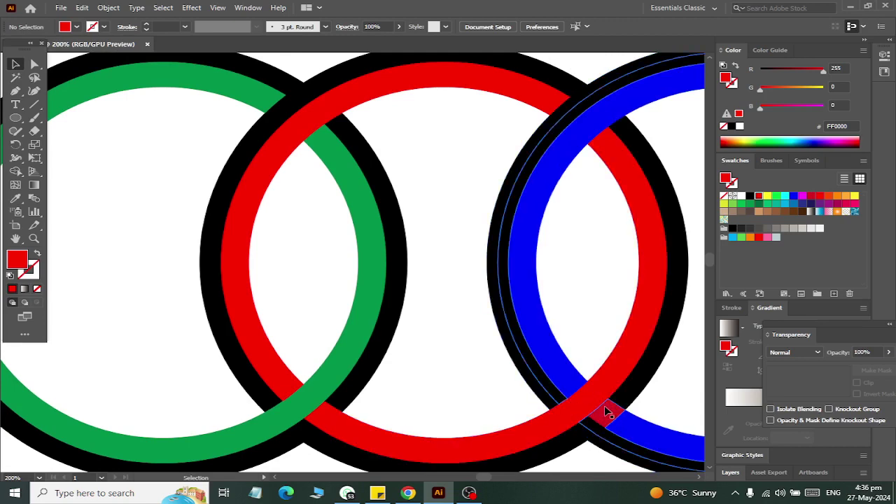
pyautogui.scroll(3, 494, 62)
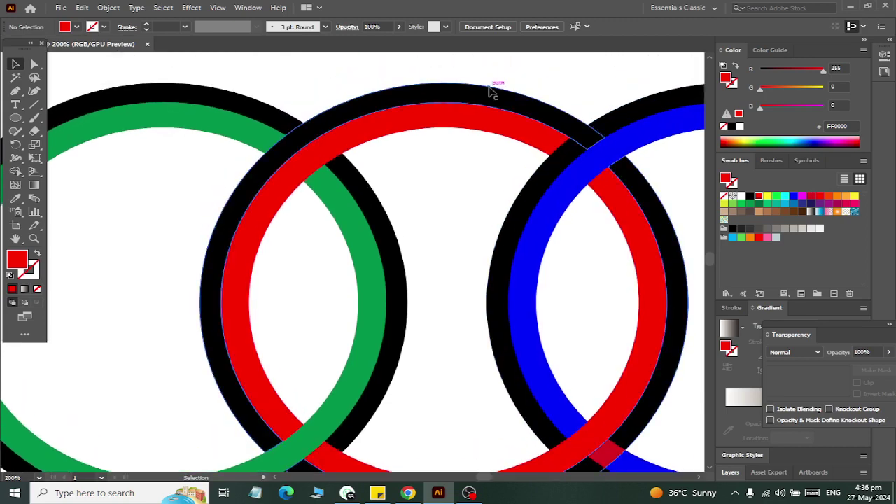
pyautogui.moveTo(480, 87); pyautogui.dragTo(476, 82)
pyautogui.press('Delete')
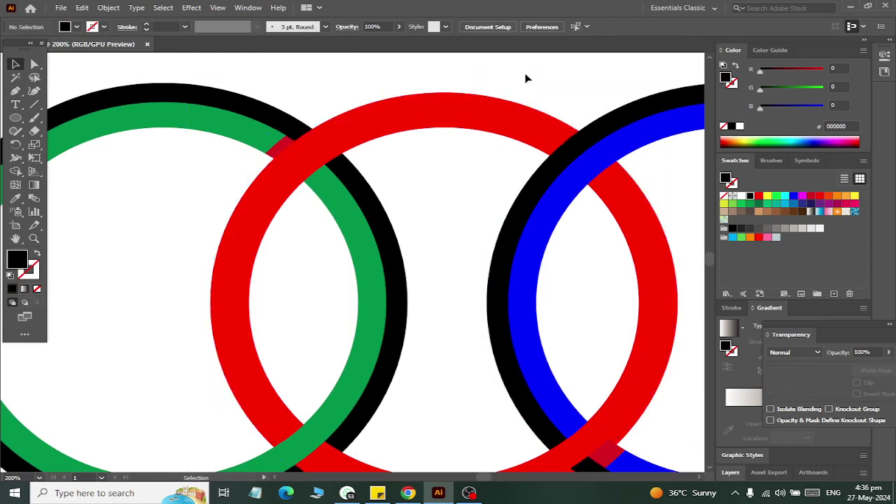
pyautogui.moveTo(594, 124); pyautogui.dragTo(532, 125)
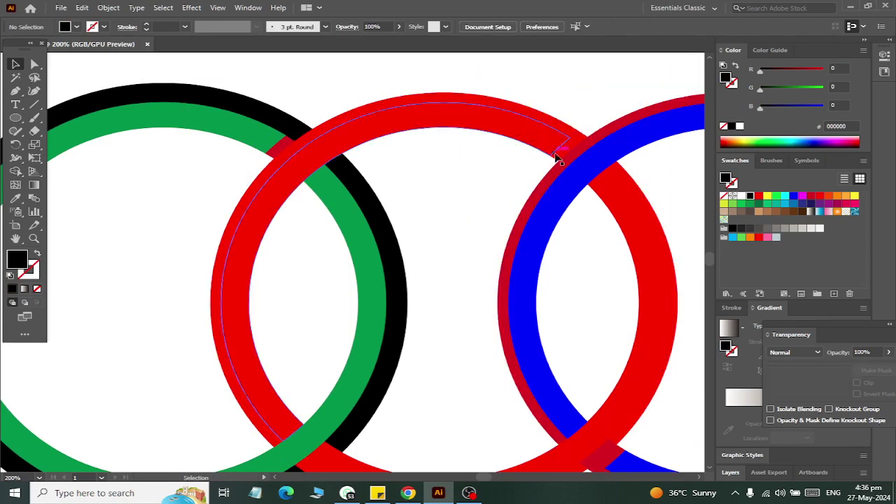
pyautogui.moveTo(565, 160); pyautogui.dragTo(473, 157)
pyautogui.press('Delete')
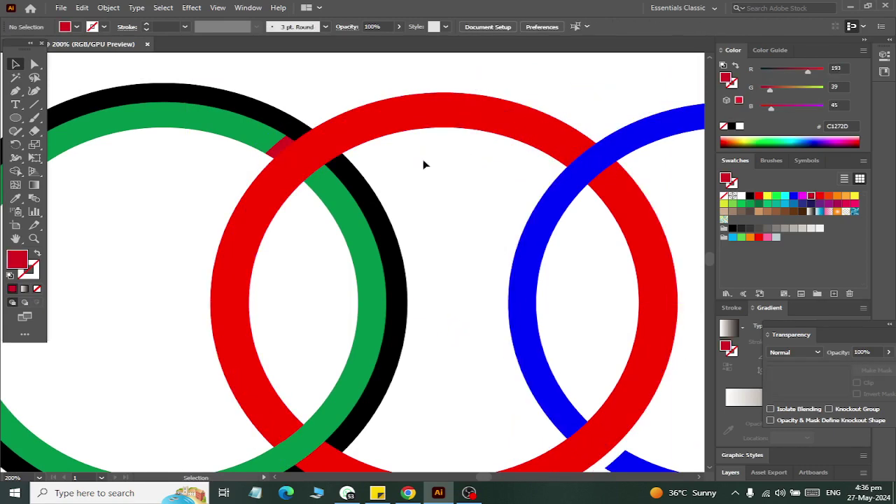
# Step: Delete the green ring's outline, then undo to keep its thin crimson edge
pyautogui.moveTo(261, 121); pyautogui.dragTo(304, 96)
pyautogui.press('Delete')
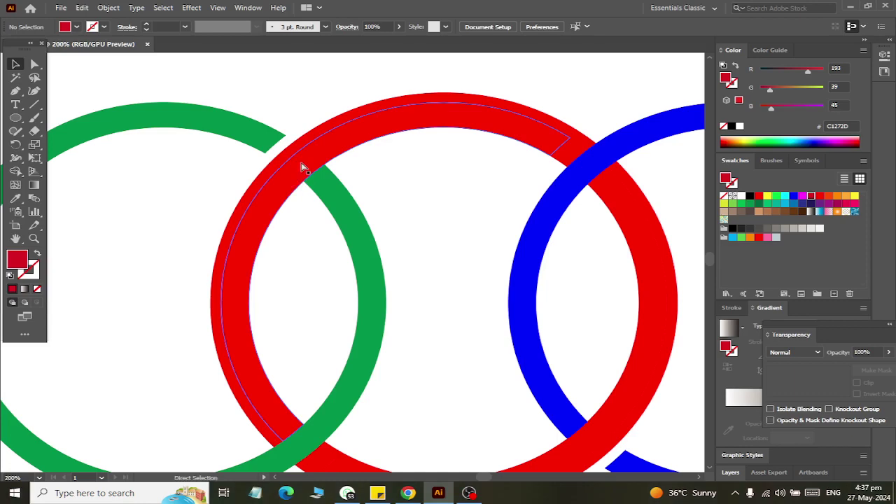
pyautogui.hotkey('ctrl', 'z')
pyautogui.hotkey('ctrl', 'z')
pyautogui.click(318, 88)
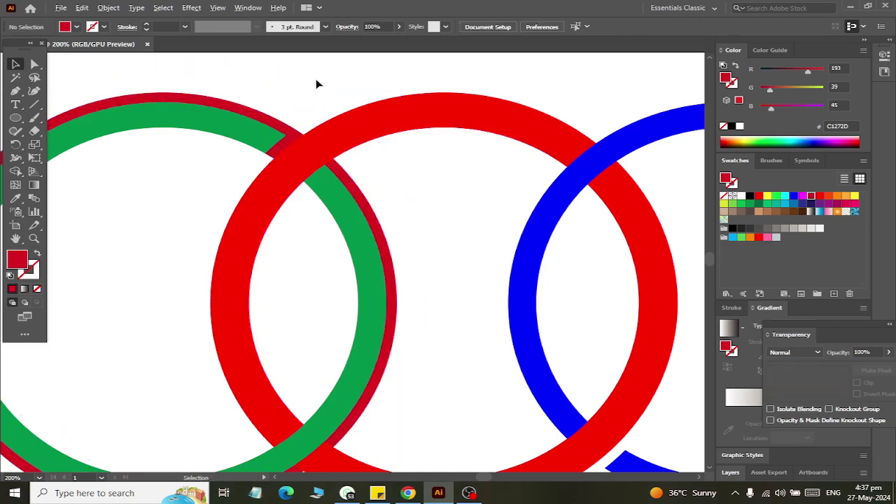
pyautogui.keyDown('alt'); pyautogui.scroll(-2, 320, 85); pyautogui.keyUp('alt')
# Step: Delete the red ring's leftover outline and the crimson edge around the green ring
pyautogui.moveTo(375, 89); pyautogui.dragTo(362, 70)
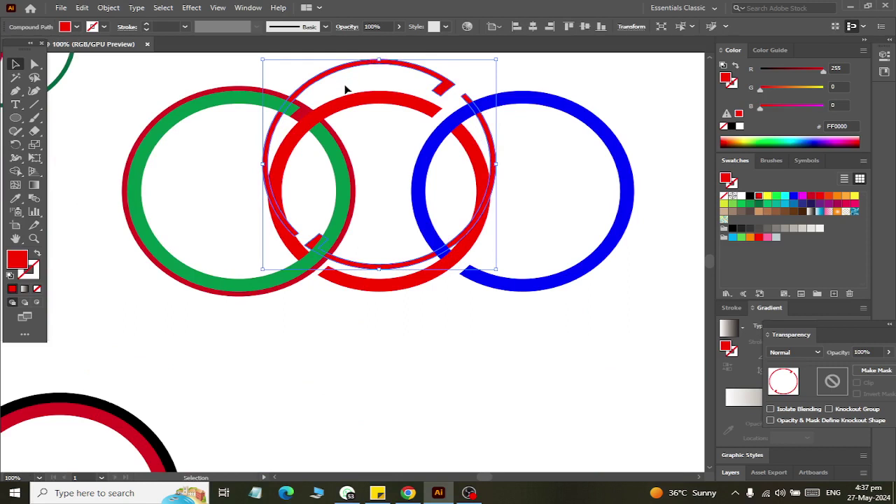
pyautogui.press('Delete')
pyautogui.moveTo(280, 93); pyautogui.dragTo(308, 77)
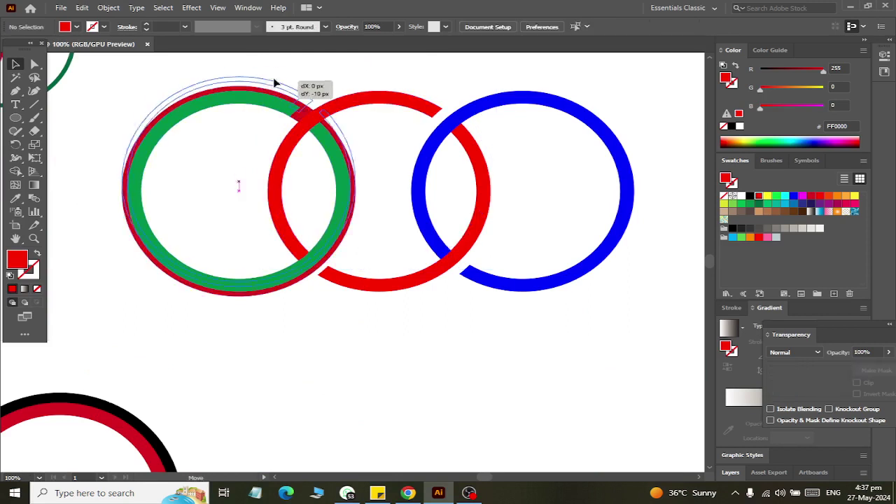
pyautogui.moveTo(486, 100); pyautogui.dragTo(488, 91)
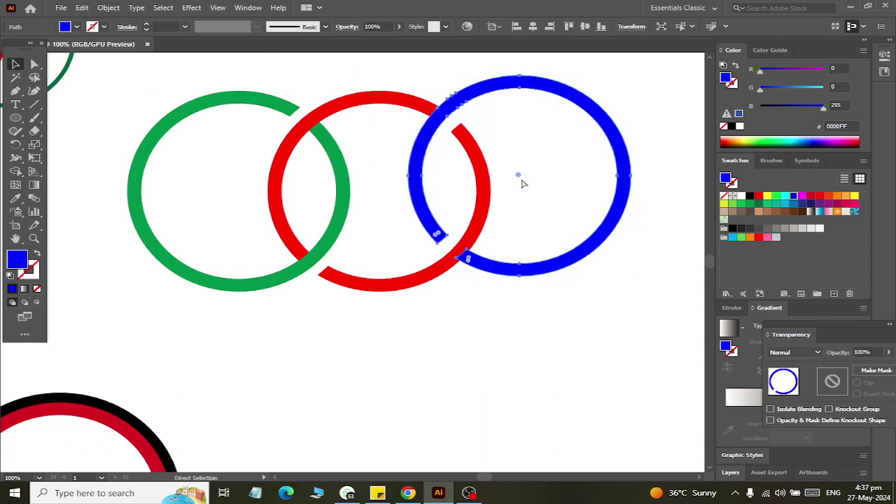
pyautogui.hotkey('ctrl', 'z')
pyautogui.click(492, 349)
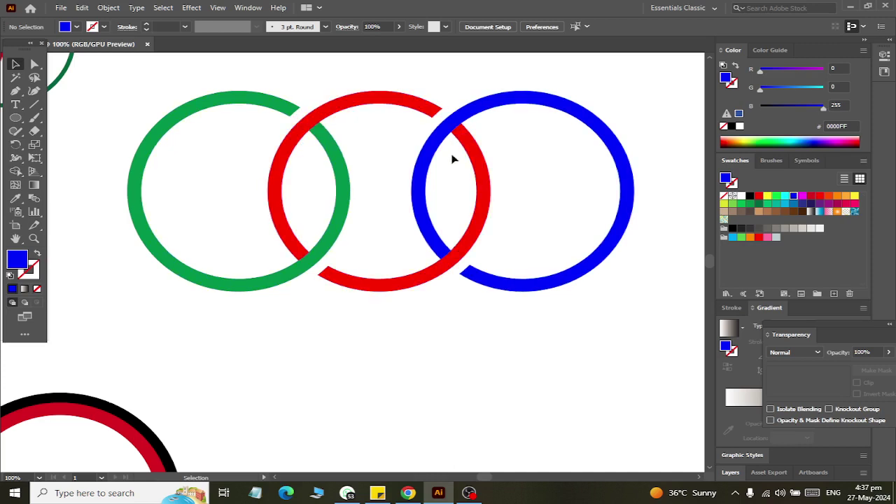
pyautogui.scroll(-2, 492, 306)
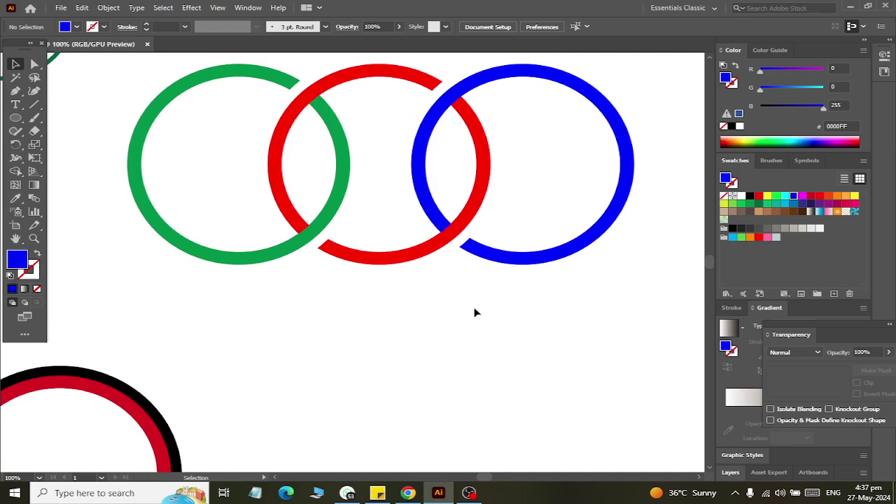
pyautogui.scroll(-2, 474, 306)
pyautogui.scroll(3, 474, 298)
pyautogui.scroll(-2, 474, 299)
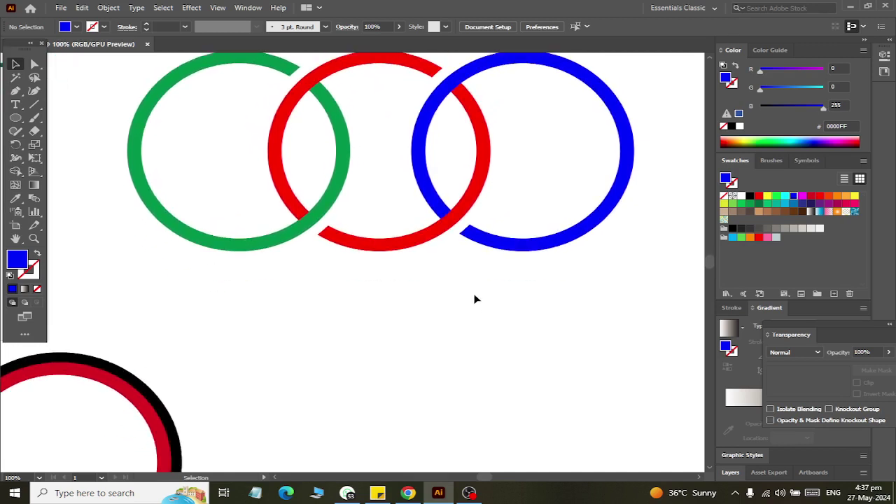
pyautogui.scroll(3, 476, 299)
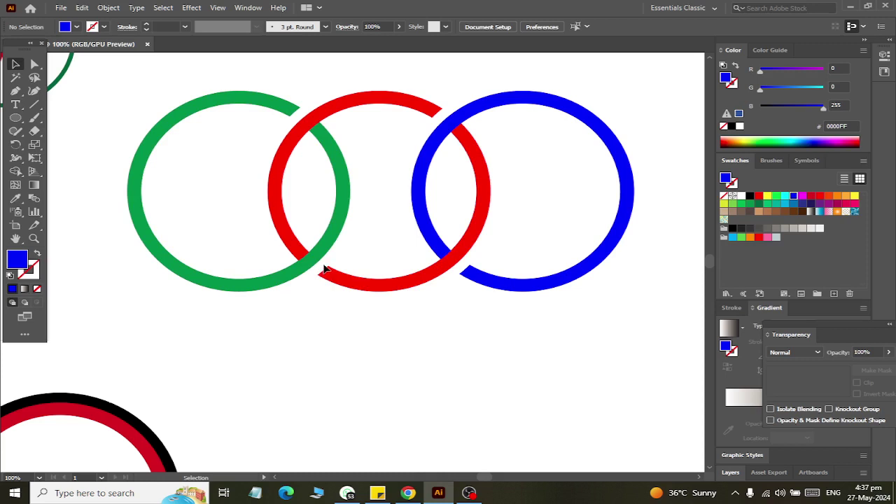
pyautogui.scroll(-3, 324, 265)
pyautogui.scroll(-3, 325, 264)
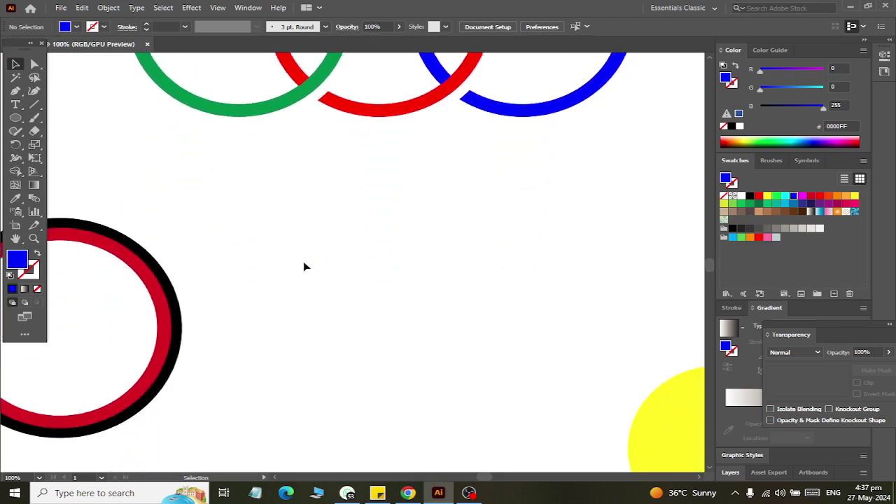
pyautogui.scroll(2, 267, 271)
pyautogui.scroll(3, 274, 266)
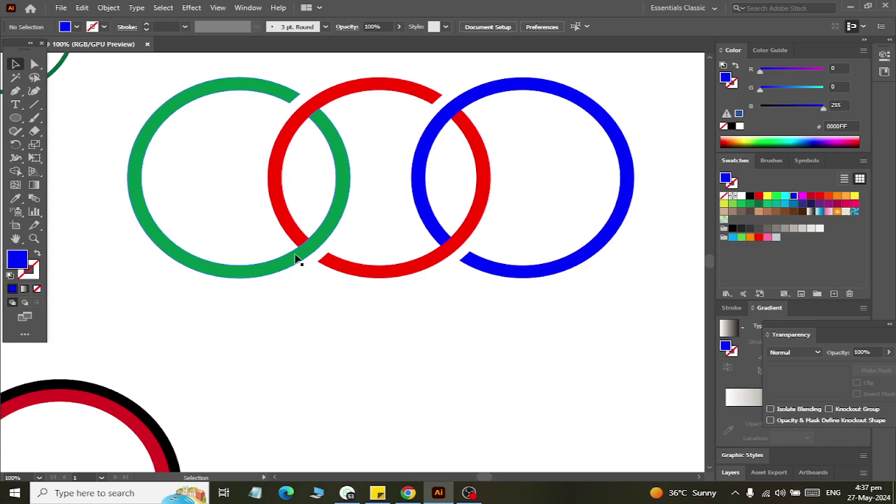
# Step: Move the lower black-and-red ring up beneath the top row of rings
pyautogui.scroll(-3, 224, 406)
pyautogui.hscroll(-3, 171, 324)
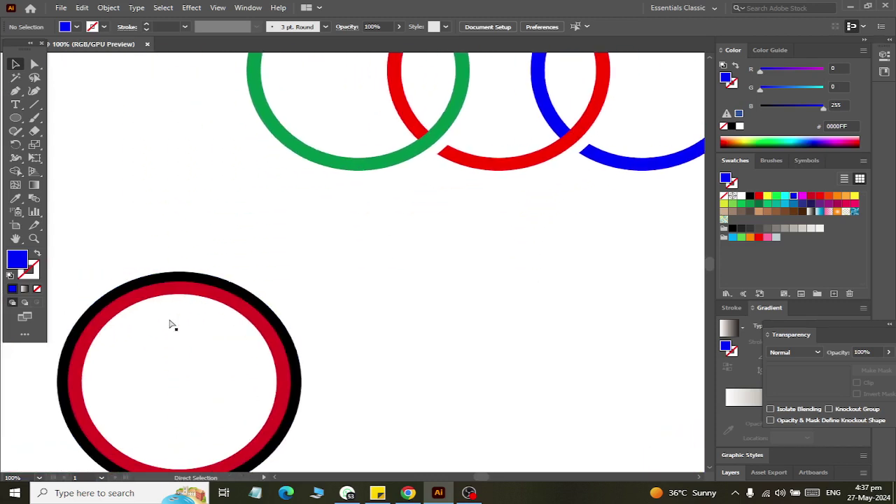
pyautogui.moveTo(178, 294)
pyautogui.mouseDown()
pyautogui.moveTo(307, 169)
pyautogui.moveTo(316, 140)
pyautogui.moveTo(434, 115)
pyautogui.moveTo(425, 103)
pyautogui.mouseUp()
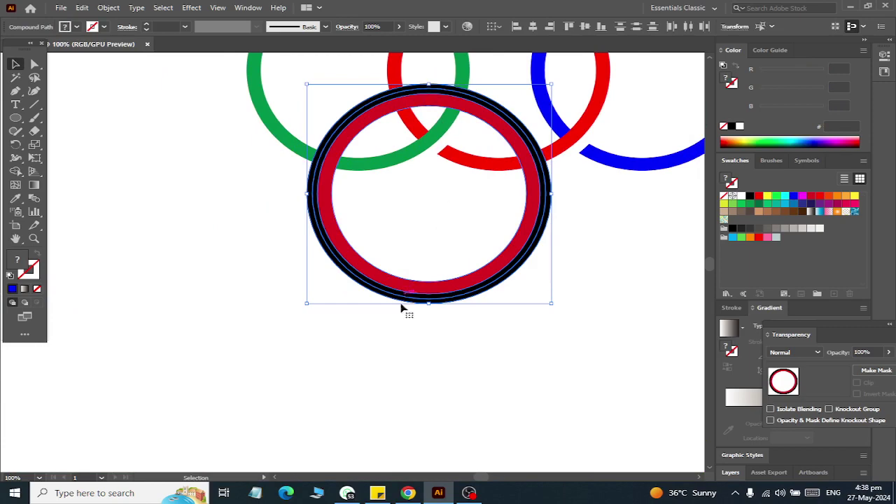
# Step: Duplicate the black-and-red ring to the right and shift the copy left under the top rings
pyautogui.hscroll(3, 394, 315)
pyautogui.scroll(2, 395, 315)
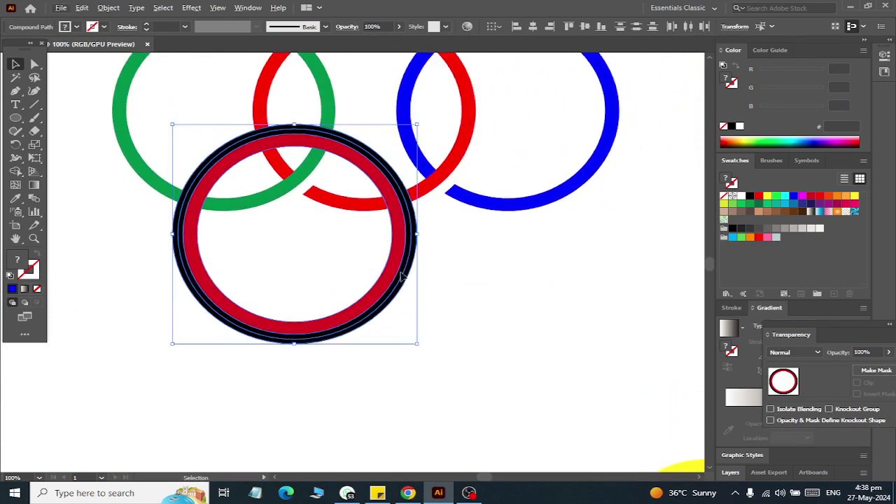
pyautogui.keyDown('alt'); pyautogui.moveTo(374, 338); pyautogui.dragTo(627, 337); pyautogui.keyUp('alt')
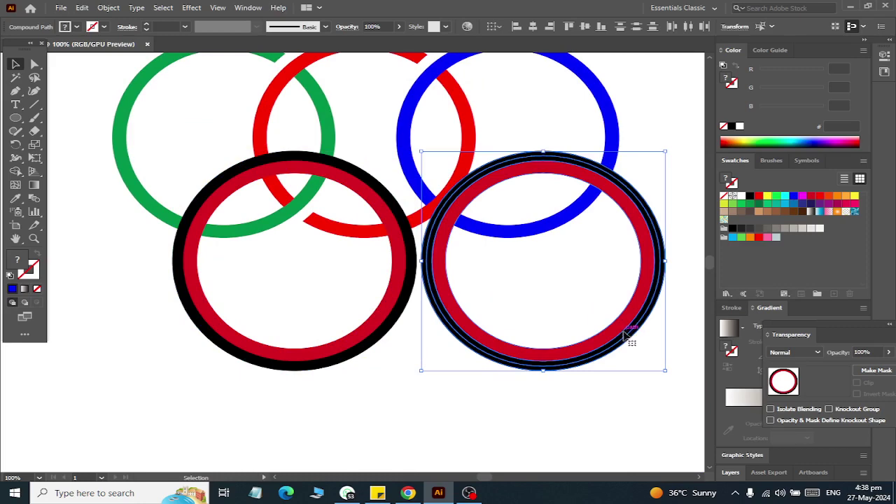
pyautogui.scroll(1, 599, 320)
pyautogui.scroll(4, 598, 321)
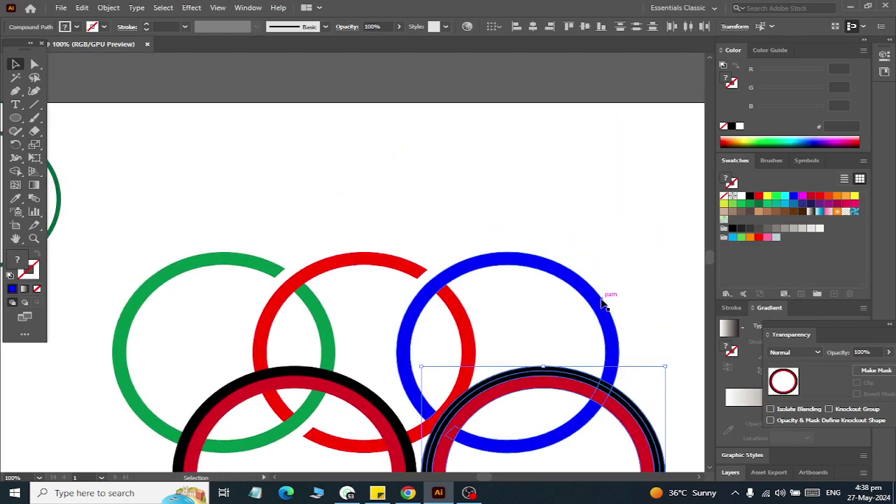
pyautogui.scroll(-2, 598, 320)
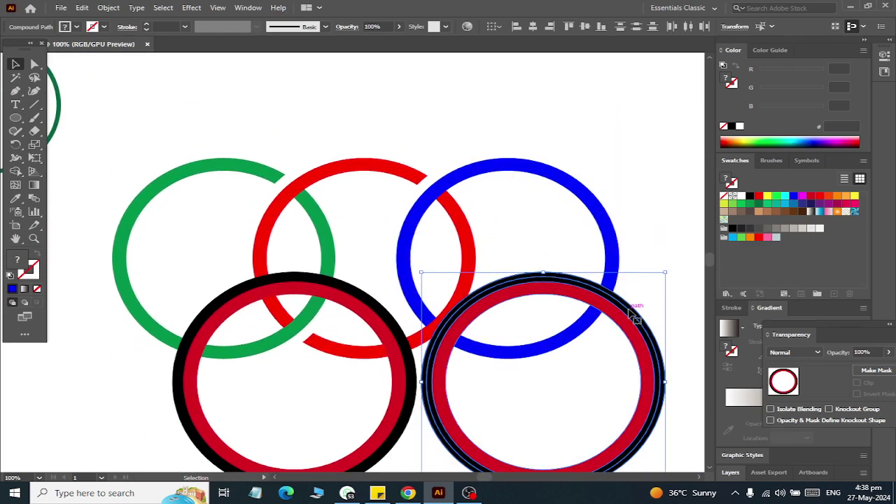
pyautogui.moveTo(633, 315); pyautogui.dragTo(489, 319)
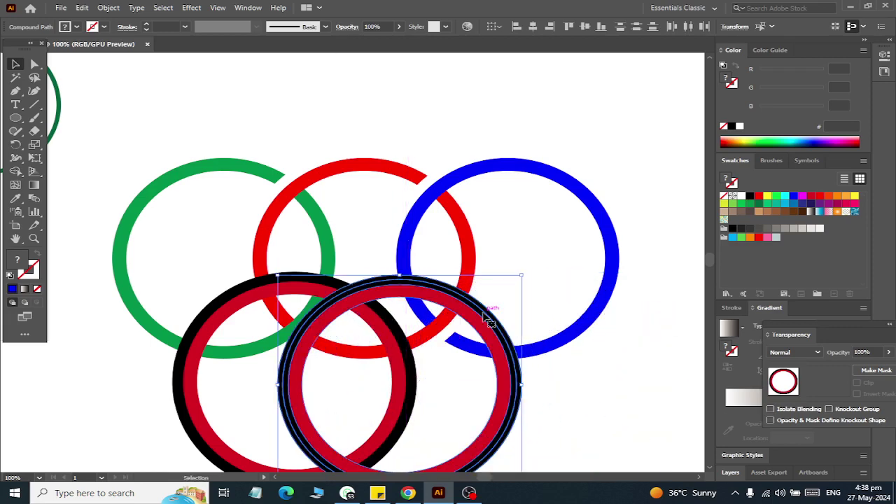
pyautogui.scroll(-2, 532, 294)
pyautogui.scroll(-3, 574, 231)
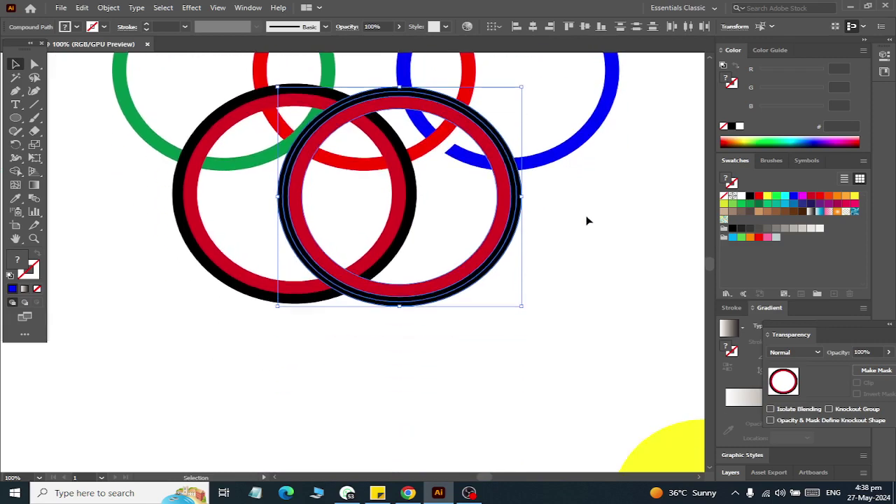
# Step: Undo the last ring placements to restore the earlier position
pyautogui.press('a')
pyautogui.hotkey('ctrl', 'z')
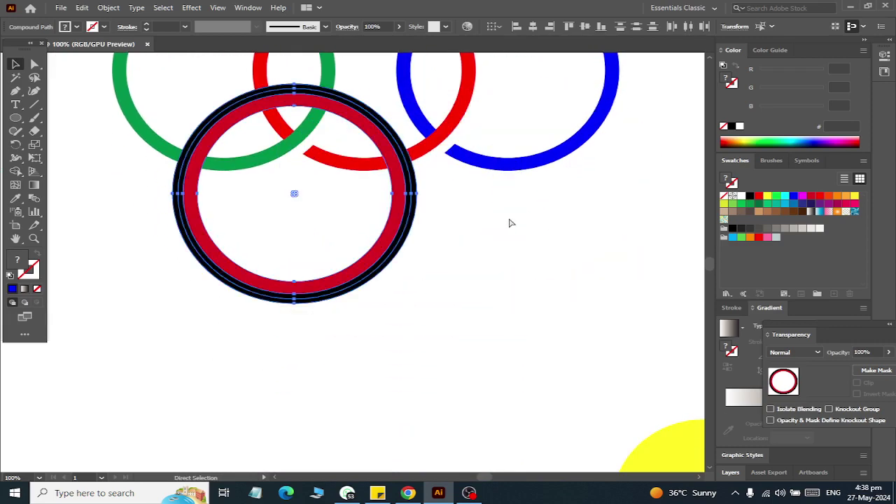
pyautogui.hotkey('ctrl', 'z')
pyautogui.press('v')
pyautogui.scroll(-3, 483, 242)
pyautogui.hscroll(-3, 350, 238)
pyautogui.hscroll(-2, 250, 228)
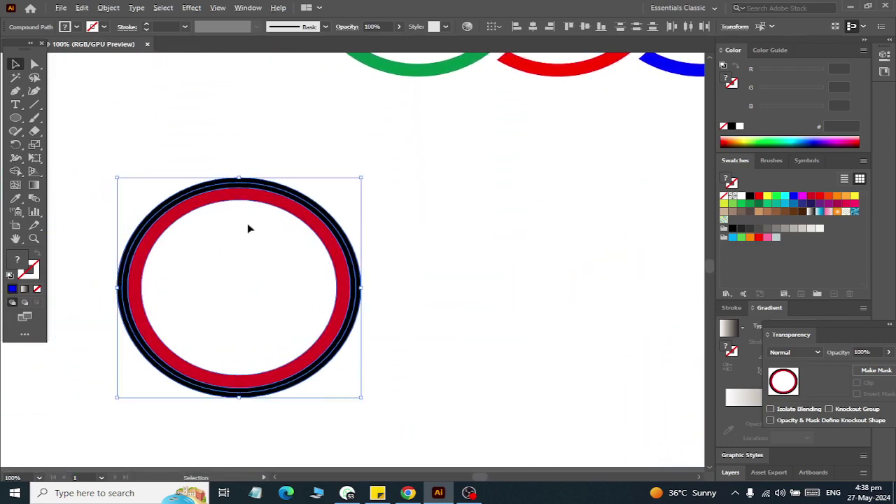
# Step: Make an overlapping copy of the ring and move both rings up beneath the top row
pyautogui.moveTo(231, 196); pyautogui.dragTo(348, 196)
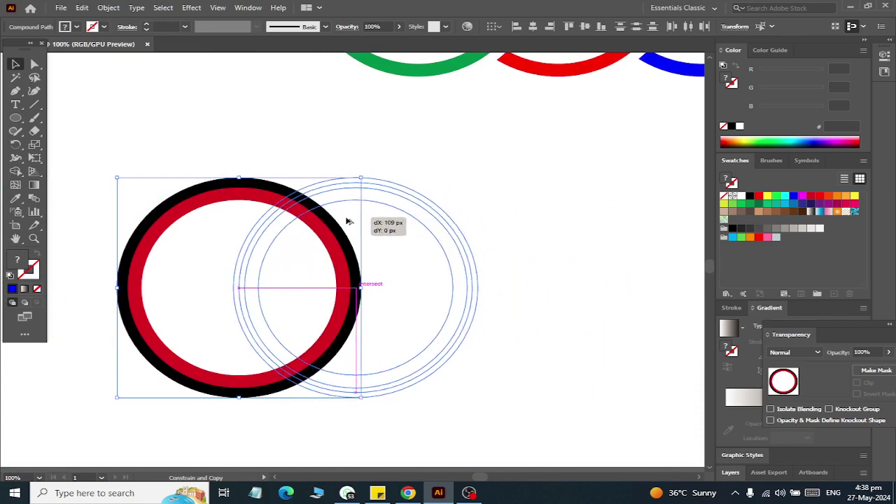
pyautogui.scroll(2, 231, 160)
pyautogui.moveTo(179, 174)
pyautogui.mouseDown()
pyautogui.moveTo(301, 334)
pyautogui.moveTo(604, 105)
pyautogui.mouseUp()
pyautogui.scroll(3, 347, 301)
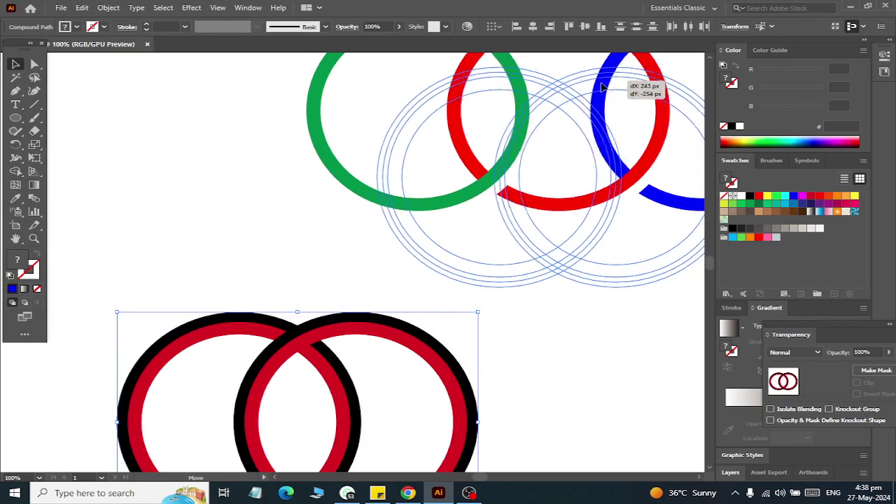
pyautogui.moveTo(604, 105)
pyautogui.mouseDown()
pyautogui.moveTo(597, 110)
pyautogui.moveTo(608, 157)
pyautogui.mouseUp()
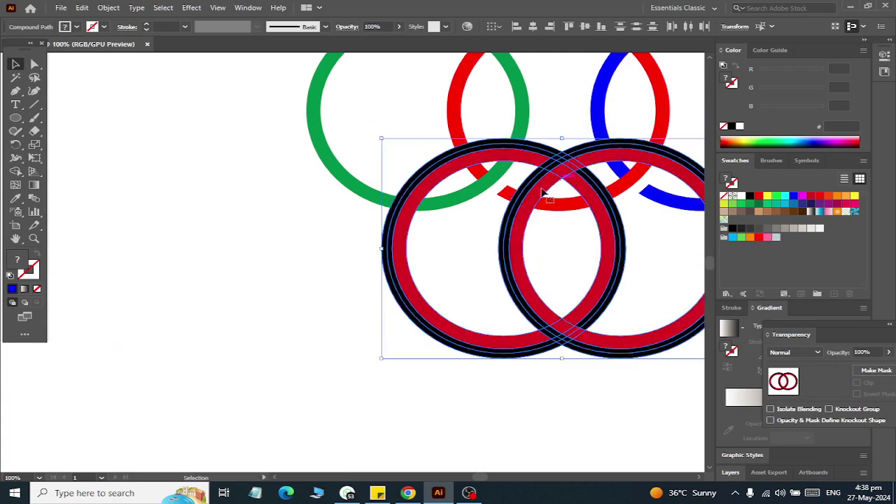
pyautogui.hscroll(3, 206, 226)
pyautogui.scroll(3, 198, 234)
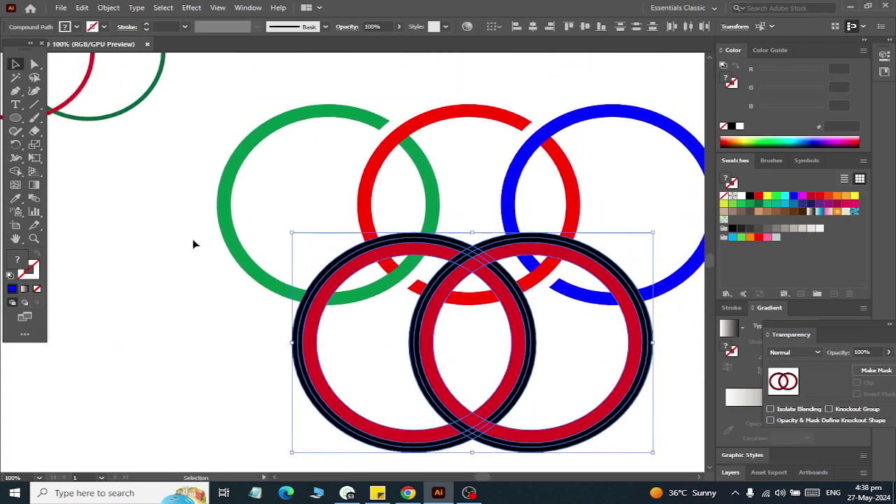
pyautogui.hscroll(4, 203, 266)
pyautogui.hscroll(1, 210, 286)
# Step: Deselect, then marquee-select the green, red and blue rings plus the two lower rings
pyautogui.click(622, 332)
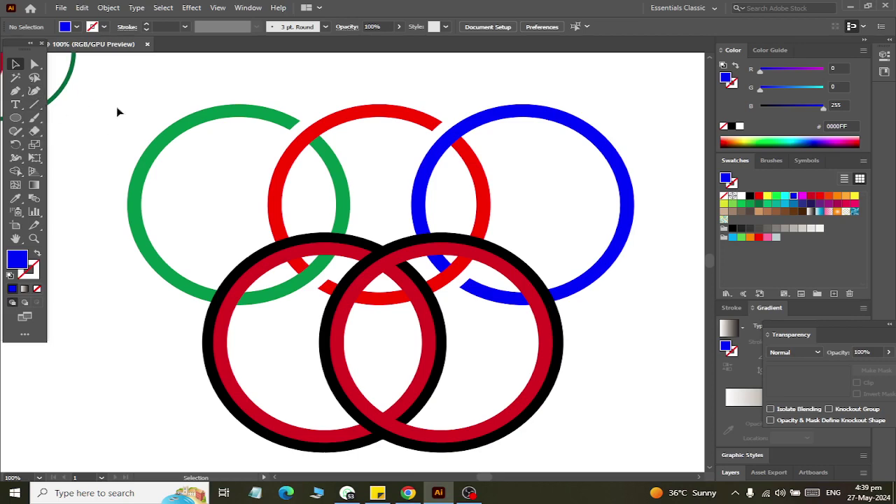
pyautogui.moveTo(109, 107)
pyautogui.mouseDown()
pyautogui.moveTo(672, 448)
pyautogui.moveTo(670, 366)
pyautogui.mouseUp()
pyautogui.scroll(1, 525, 247)
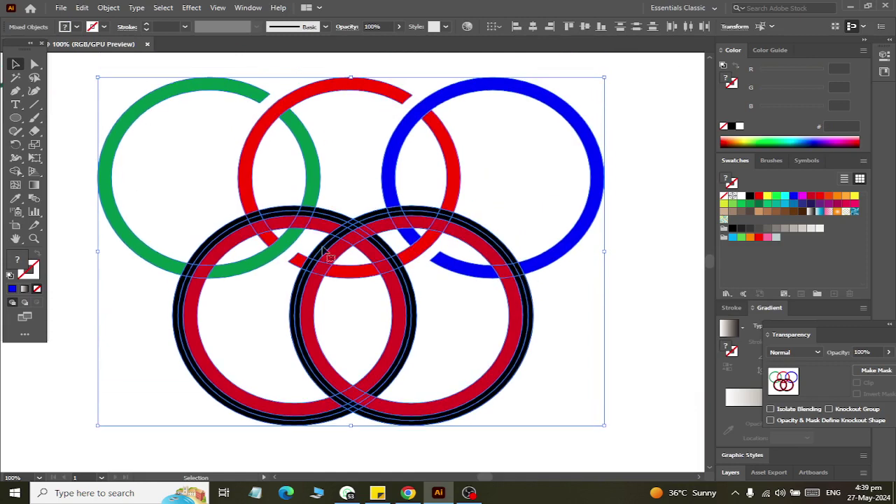
pyautogui.scroll(3, 255, 231)
pyautogui.scroll(-2, 256, 231)
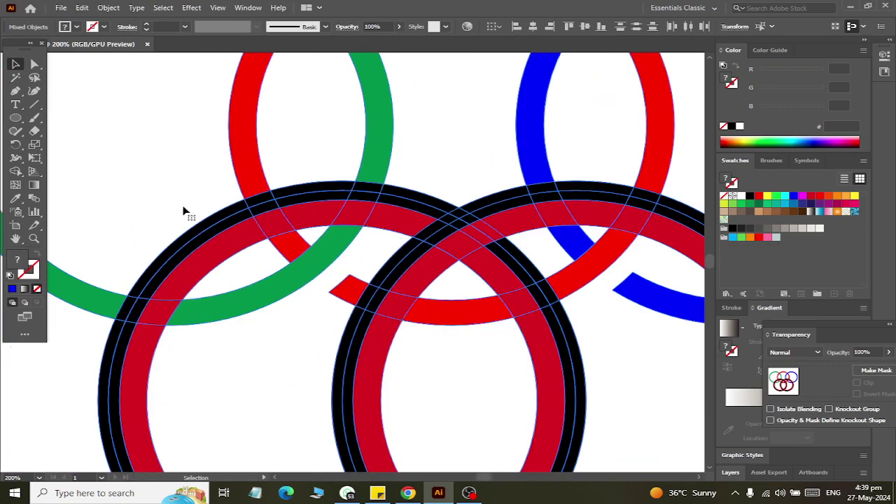
# Step: With Shape Builder, merge the left ring's arc pieces into blue across the green and red crossings
pyautogui.click(15, 171)
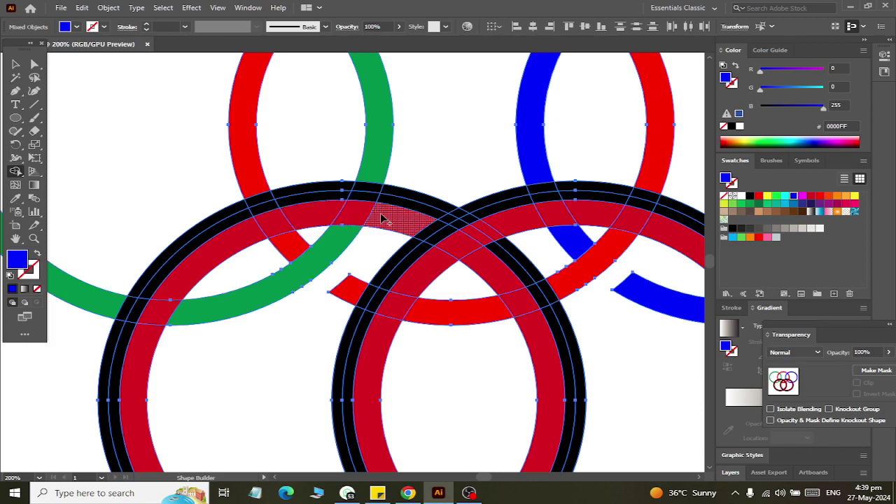
pyautogui.moveTo(382, 219)
pyautogui.mouseDown()
pyautogui.moveTo(303, 219)
pyautogui.moveTo(266, 242)
pyautogui.mouseUp()
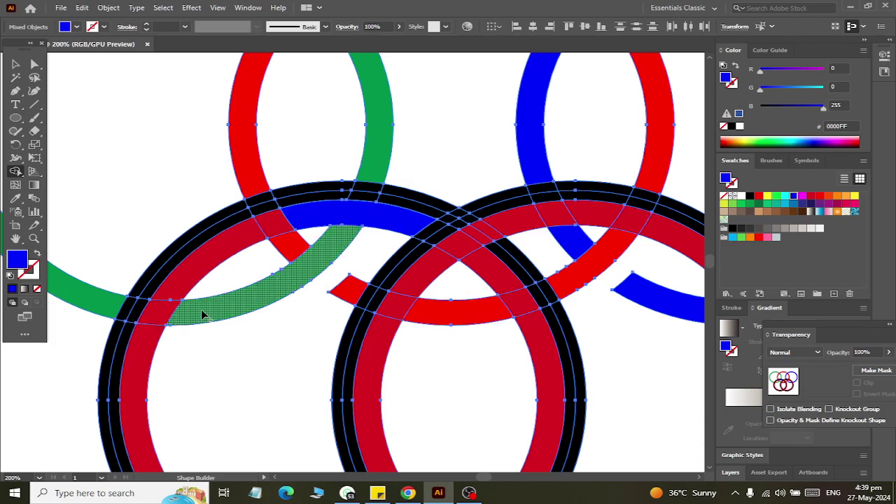
pyautogui.moveTo(201, 316)
pyautogui.mouseDown()
pyautogui.moveTo(79, 308)
pyautogui.moveTo(76, 301)
pyautogui.mouseUp()
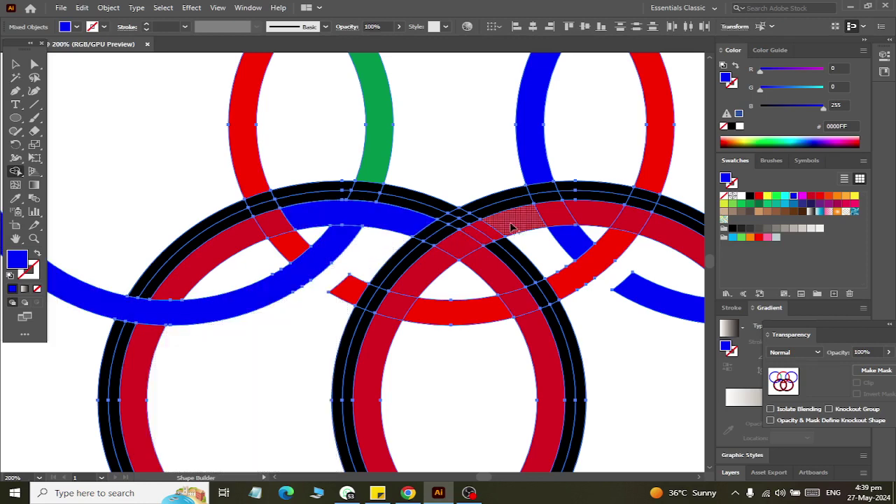
pyautogui.click(437, 255)
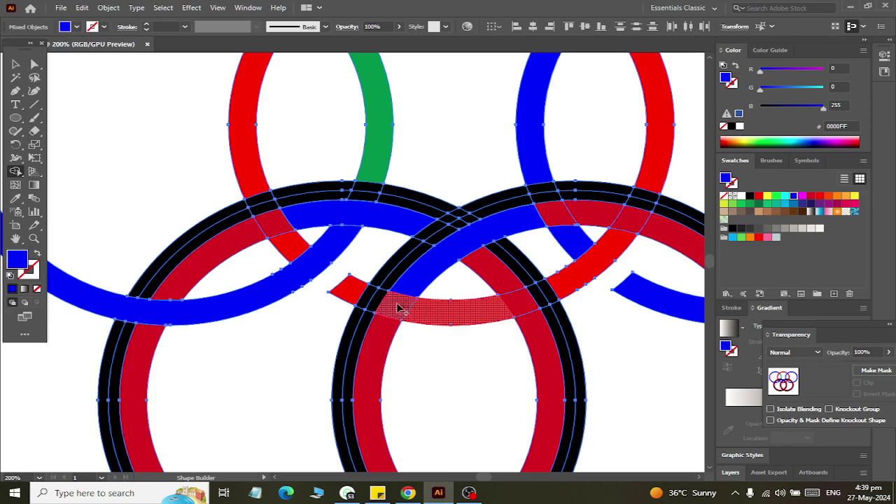
pyautogui.moveTo(397, 308); pyautogui.dragTo(347, 298)
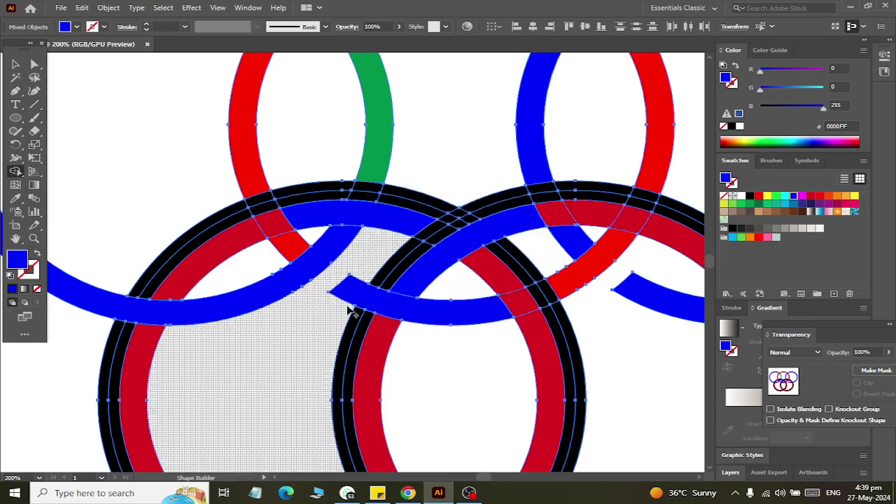
# Step: Turn the lower-left ring's red band blue
pyautogui.scroll(-2, 348, 309)
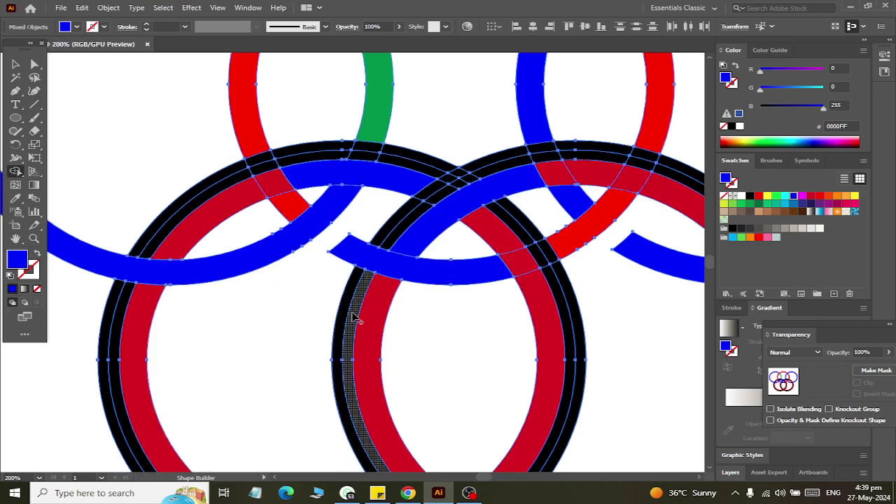
pyautogui.scroll(-3, 353, 319)
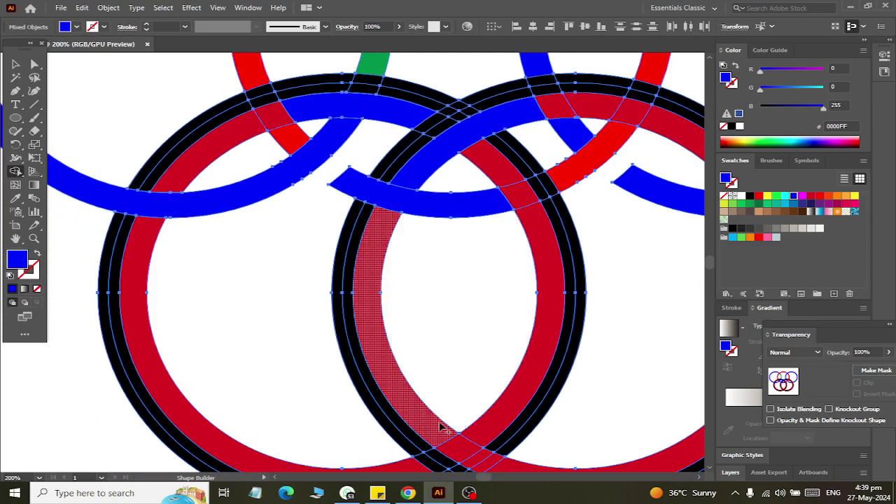
pyautogui.scroll(-2, 483, 382)
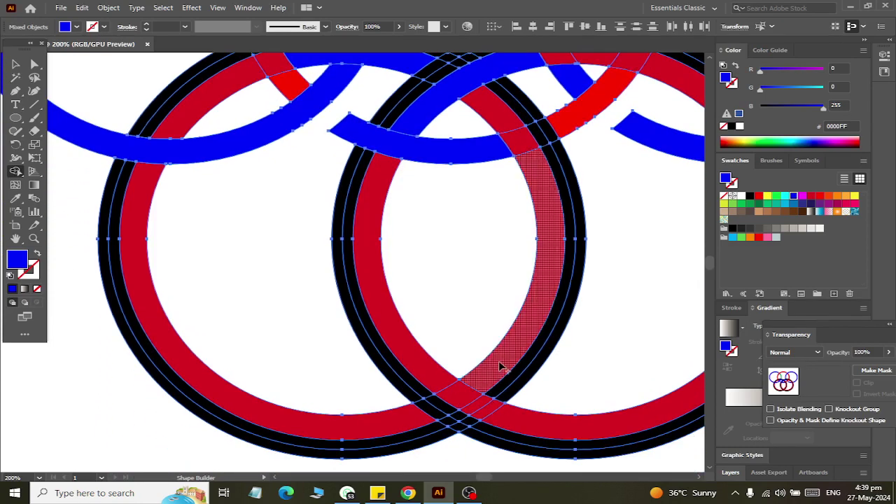
pyautogui.moveTo(491, 373); pyautogui.dragTo(399, 415)
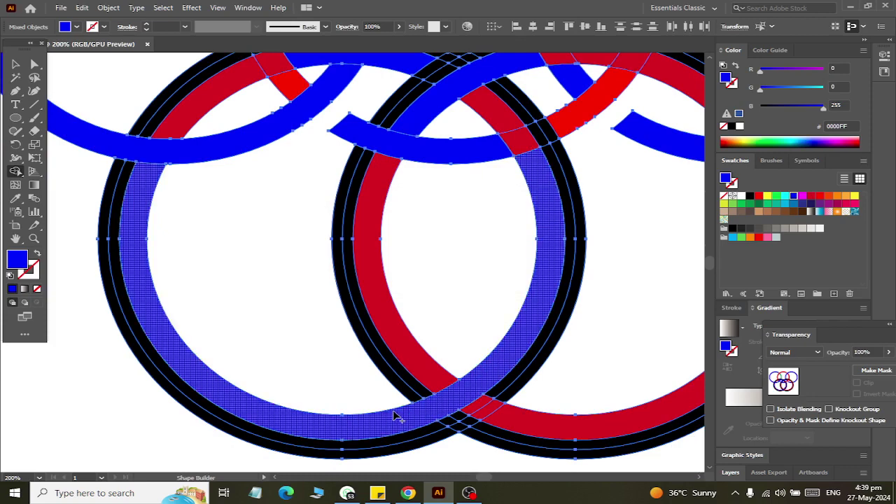
# Step: Extend the upper blue arc across the red ring and merge it into the right blue ring
pyautogui.scroll(3, 556, 187)
pyautogui.scroll(1, 556, 186)
pyautogui.hscroll(2, 550, 186)
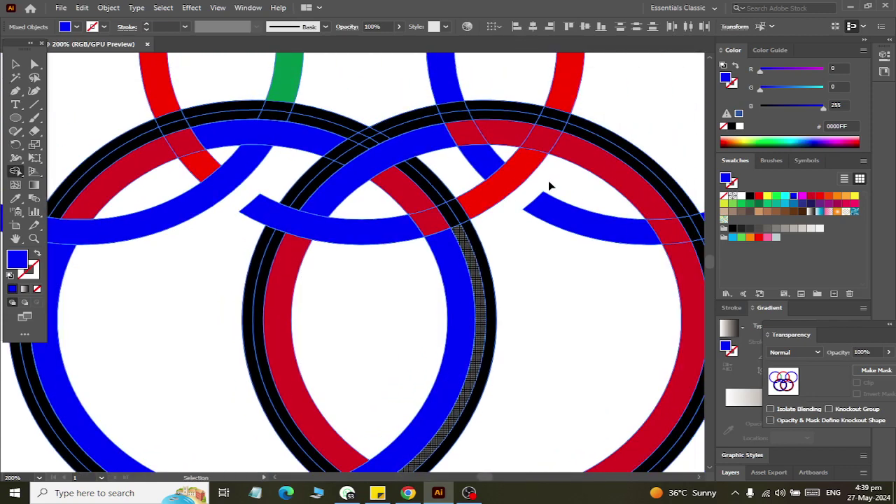
pyautogui.hscroll(2, 544, 186)
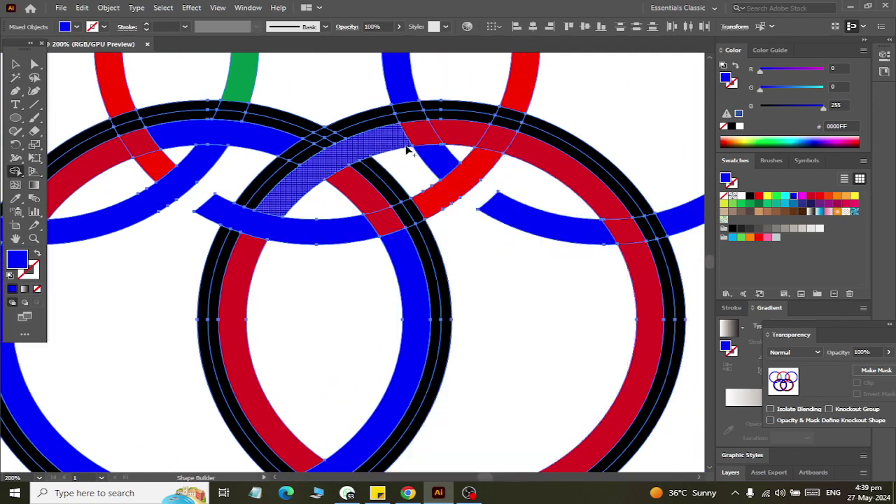
pyautogui.moveTo(405, 114); pyautogui.dragTo(448, 160)
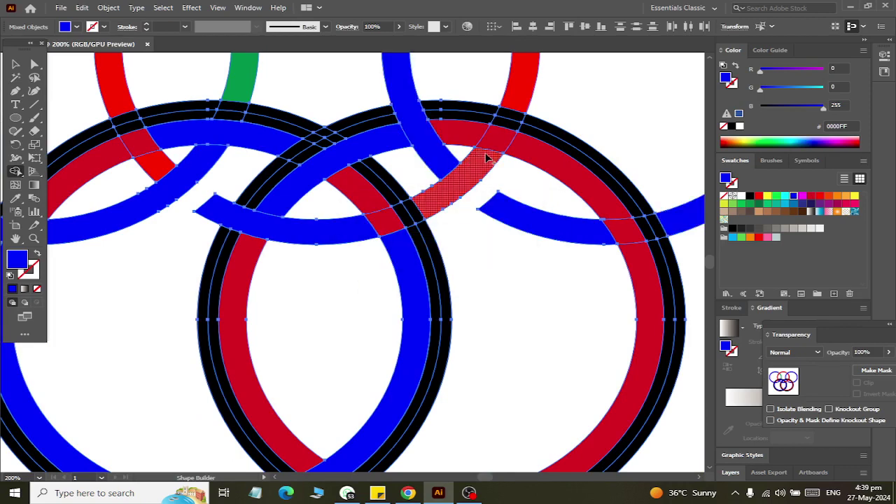
pyautogui.moveTo(464, 136); pyautogui.dragTo(544, 166)
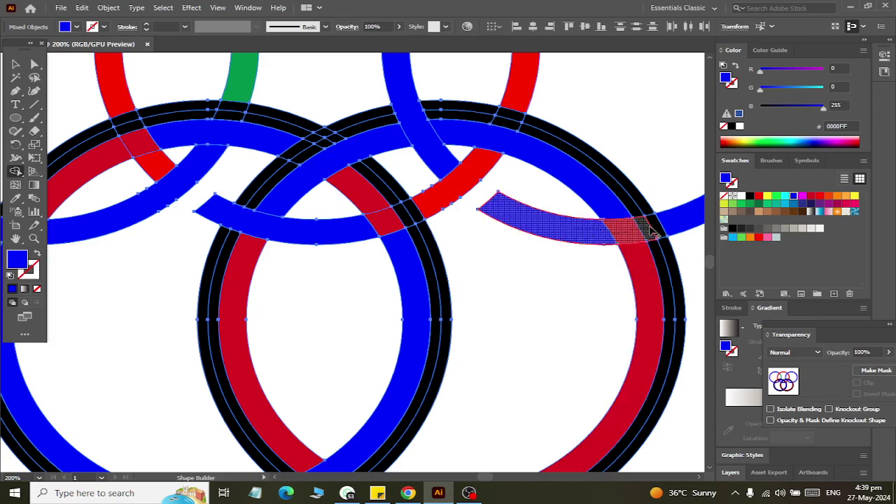
pyautogui.moveTo(612, 238); pyautogui.dragTo(654, 230)
# Step: Zoom around to inspect the merged bands and return to the Selection tool
pyautogui.scroll(-1, 581, 262)
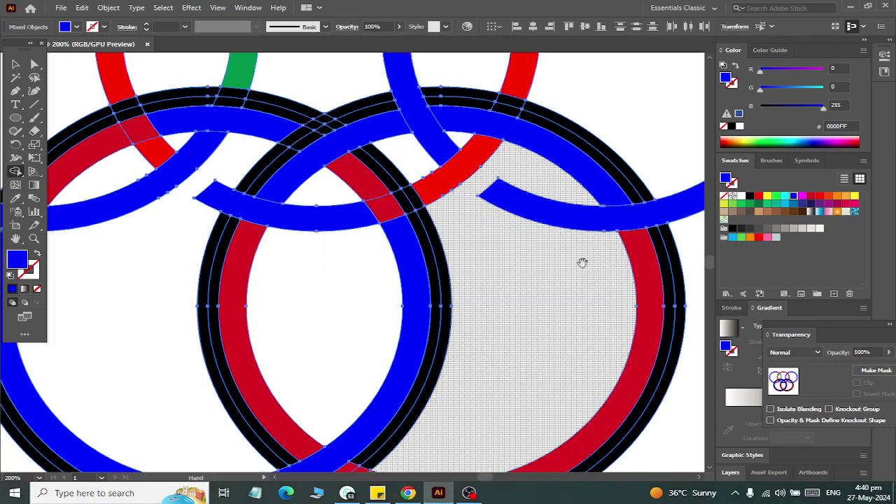
pyautogui.scroll(-1, 582, 262)
pyautogui.keyDown('alt'); pyautogui.scroll(-1, 580, 263); pyautogui.keyUp('alt')
pyautogui.keyDown('alt'); pyautogui.scroll(-2, 580, 260); pyautogui.keyUp('alt')
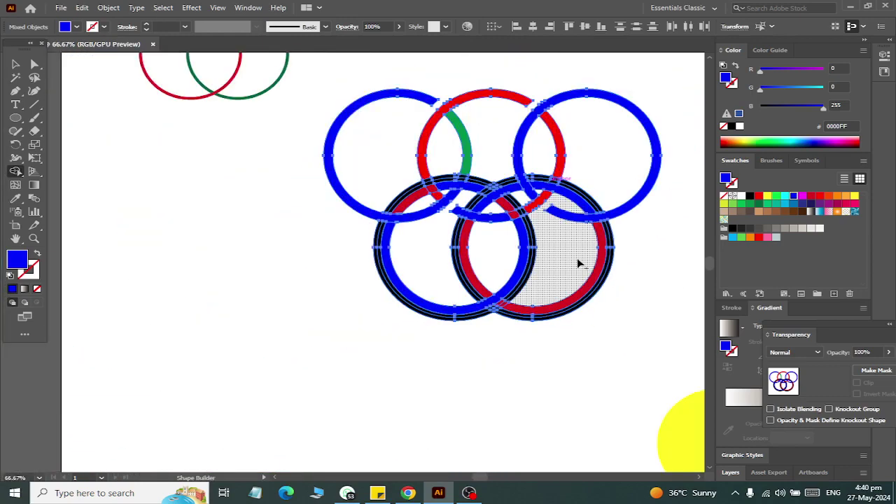
pyautogui.keyDown('alt'); pyautogui.scroll(1, 619, 193); pyautogui.keyUp('alt')
pyautogui.keyDown('alt'); pyautogui.scroll(1, 616, 188); pyautogui.keyUp('alt')
pyautogui.keyDown('alt'); pyautogui.scroll(-1, 615, 190); pyautogui.keyUp('alt')
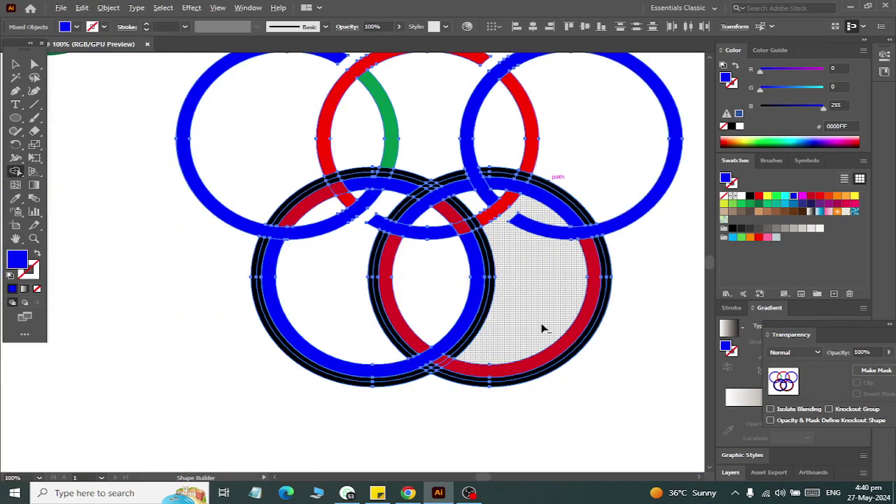
pyautogui.keyDown('alt'); pyautogui.scroll(1, 542, 327); pyautogui.keyUp('alt')
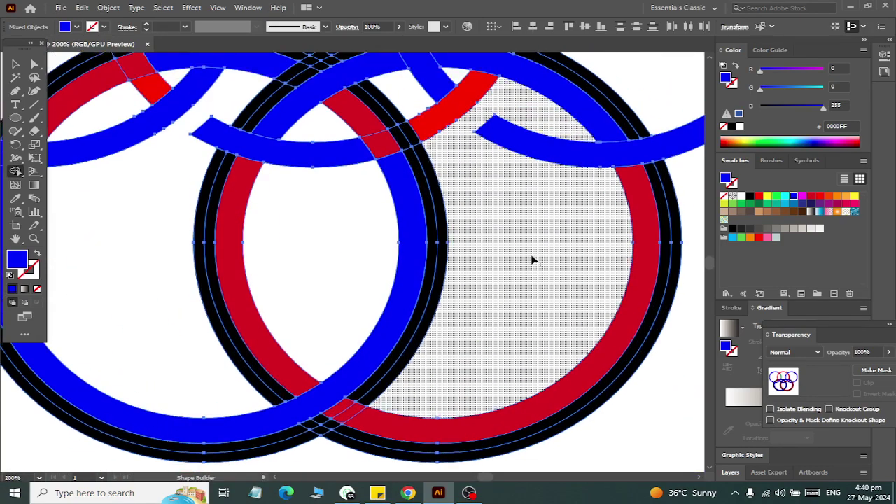
pyautogui.scroll(2, 532, 258)
pyautogui.scroll(1, 532, 258)
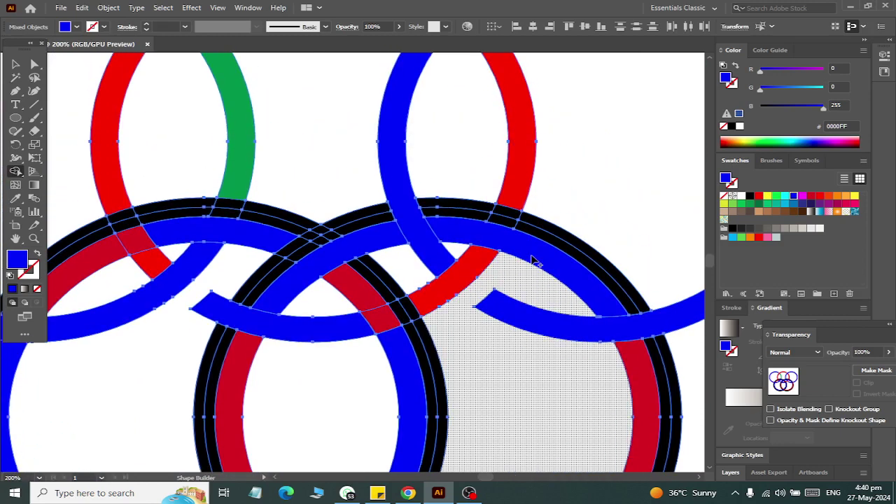
pyautogui.keyDown('alt'); pyautogui.scroll(-1, 498, 265); pyautogui.keyUp('alt')
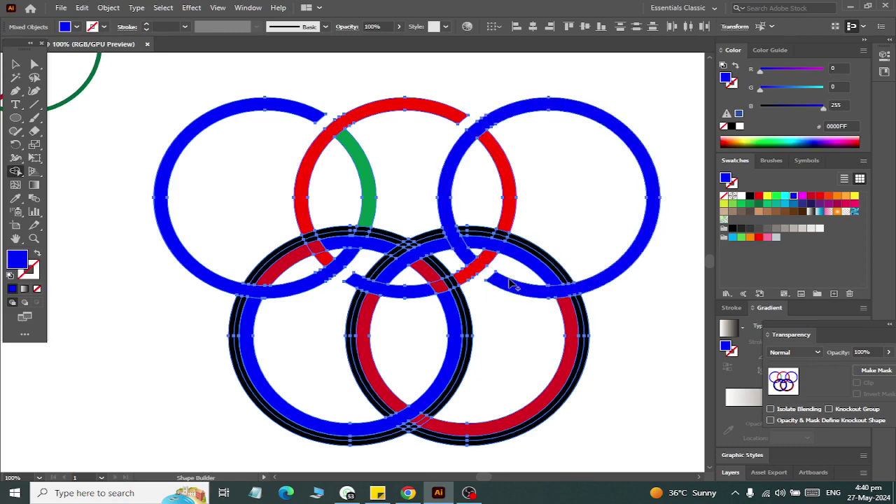
pyautogui.scroll(1, 569, 283)
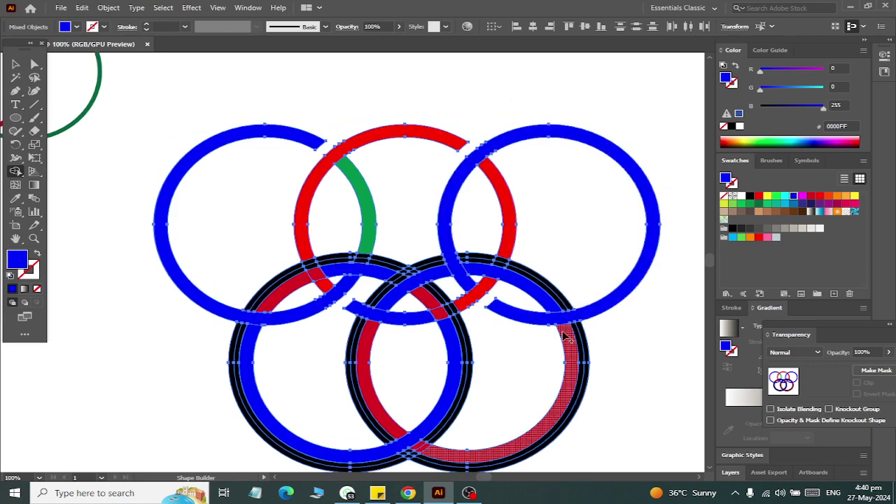
pyautogui.press('v')
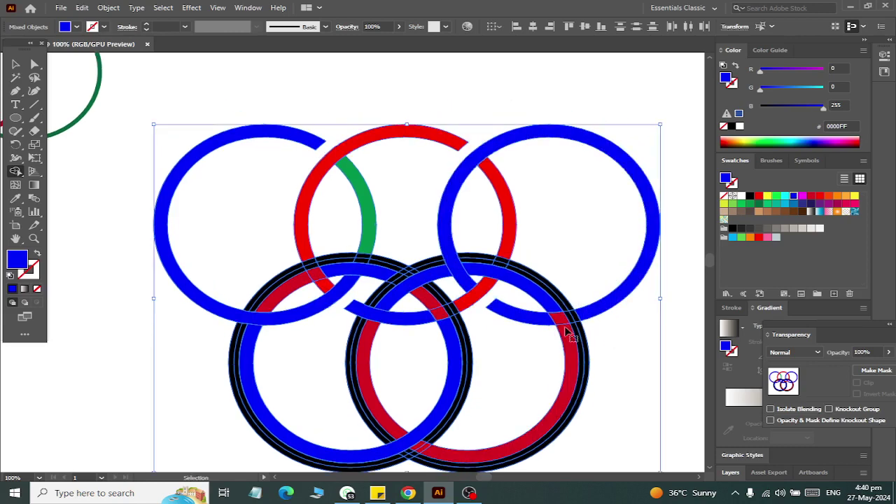
pyautogui.scroll(1, 569, 335)
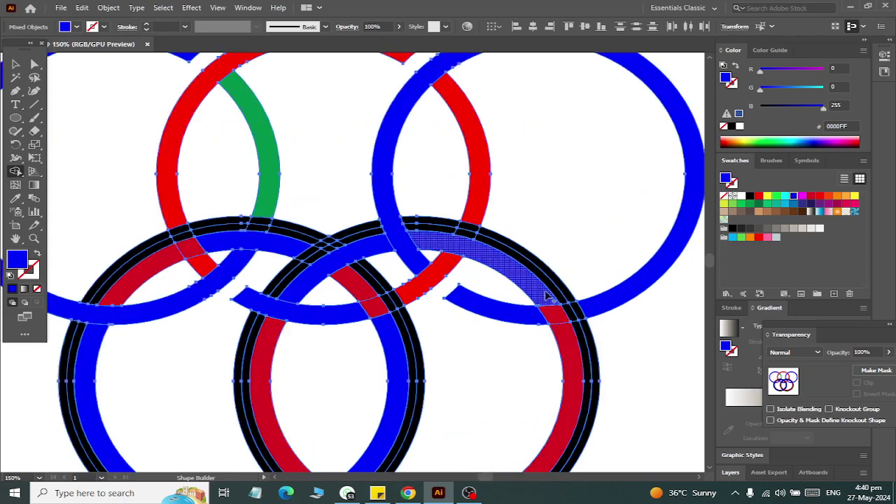
# Step: Merge the lower-right ring's red segment into the blue arc, retrying after one undone attempt
pyautogui.moveTo(539, 297); pyautogui.dragTo(568, 335)
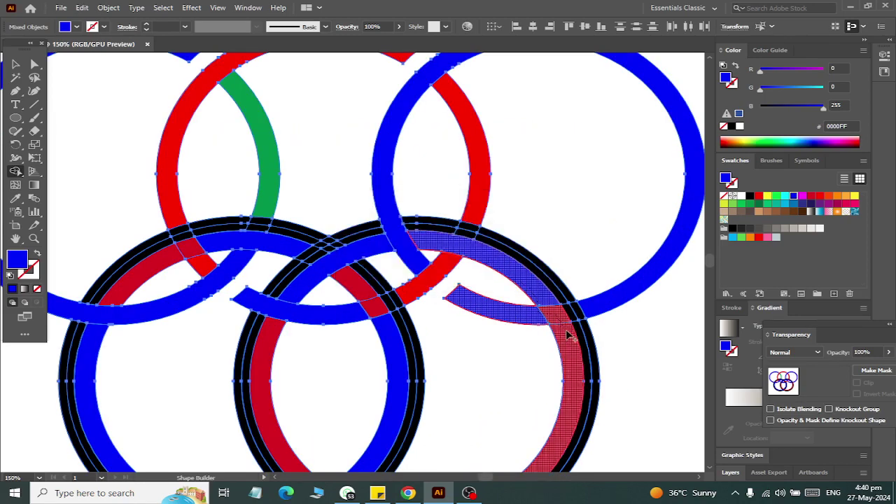
pyautogui.hotkey('ctrl', 'z')
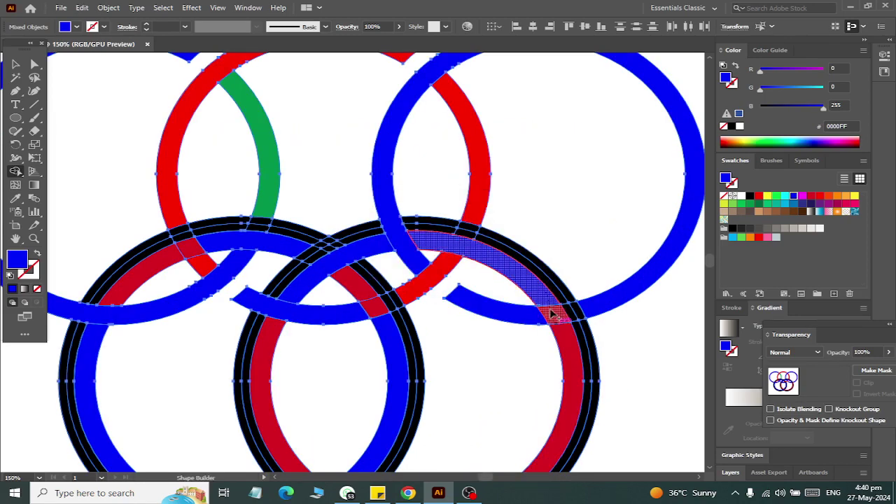
pyautogui.moveTo(551, 313); pyautogui.dragTo(569, 358)
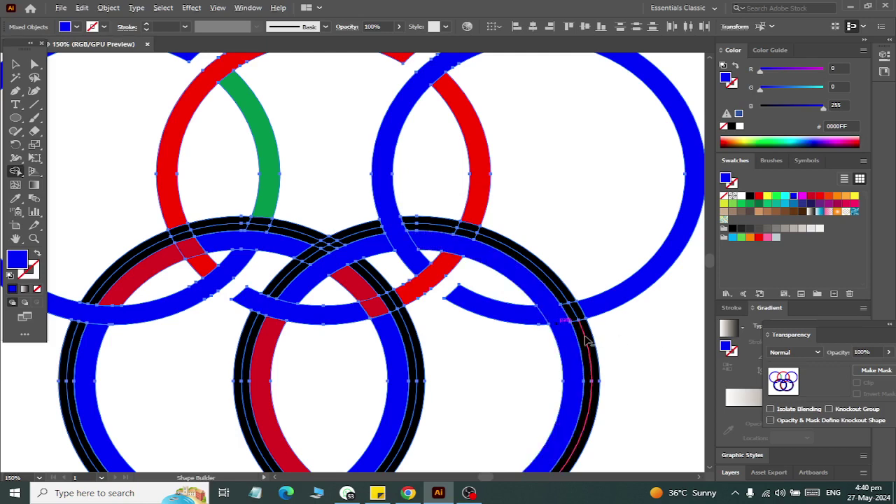
pyautogui.scroll(-1, 588, 336)
pyautogui.scroll(-1, 581, 371)
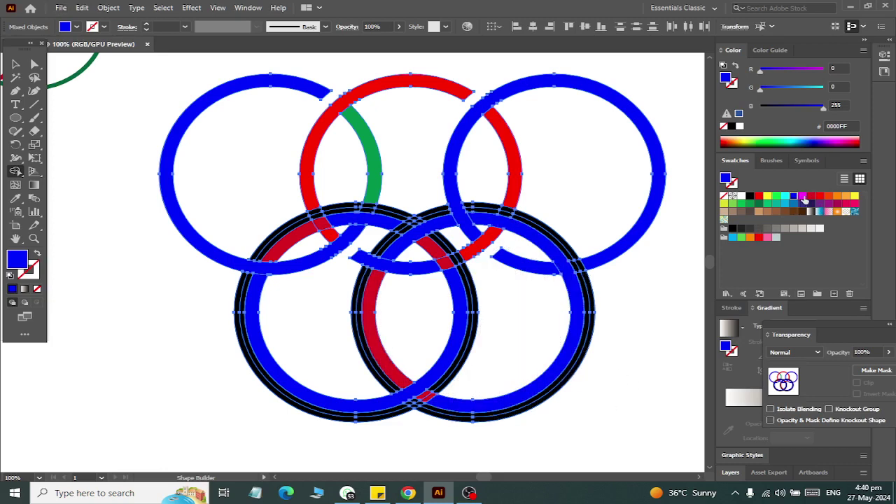
# Step: Fill the lower-right ring's pieces with magenta
pyautogui.click(803, 197)
pyautogui.click(560, 290)
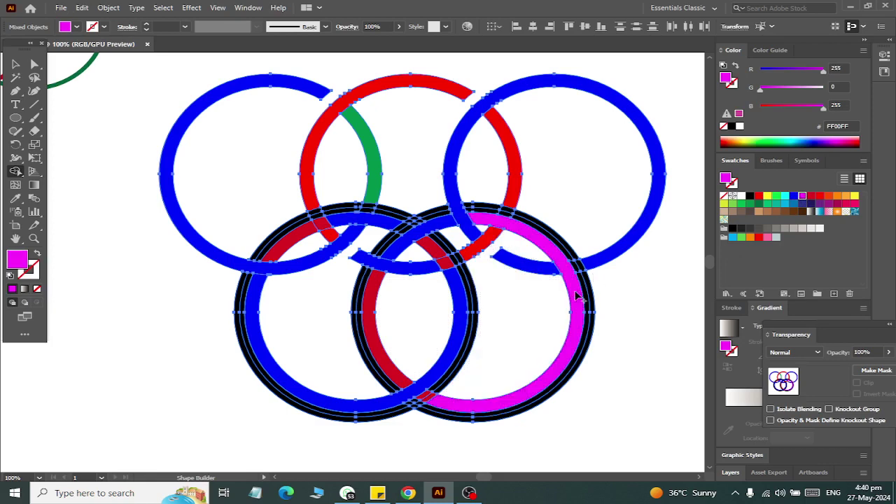
pyautogui.click(421, 235)
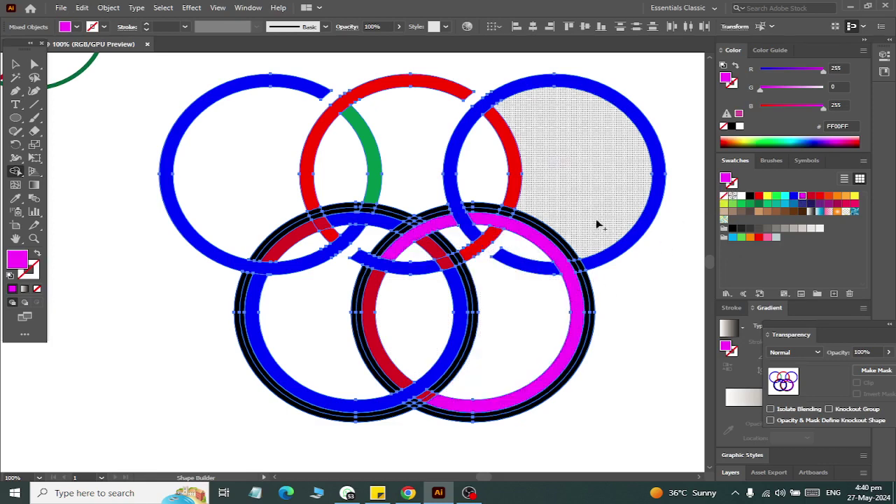
pyautogui.click(369, 321)
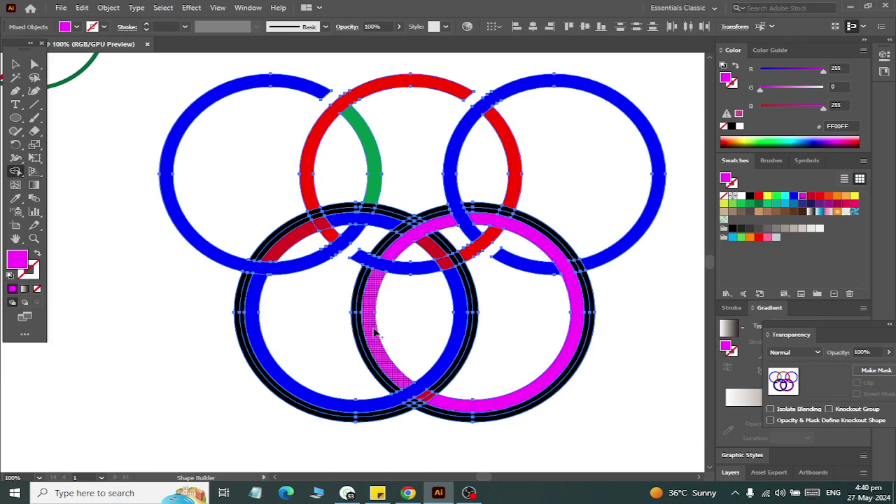
pyautogui.click(283, 388)
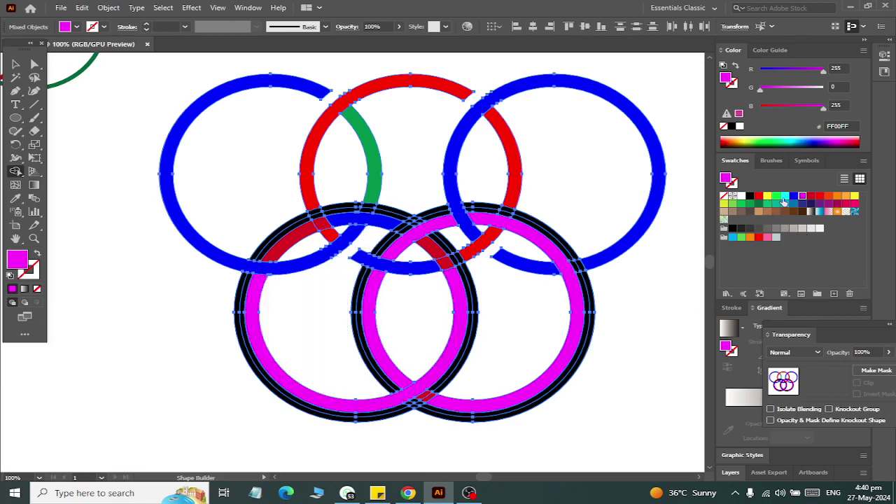
# Step: Fill the lower-left ring's pieces, including the small red overlap, with green
pyautogui.click(777, 197)
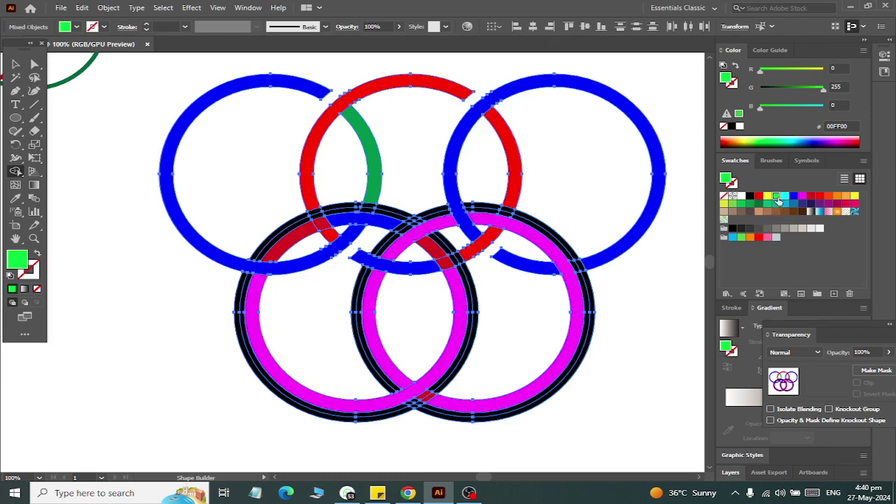
pyautogui.click(329, 399)
pyautogui.click(434, 249)
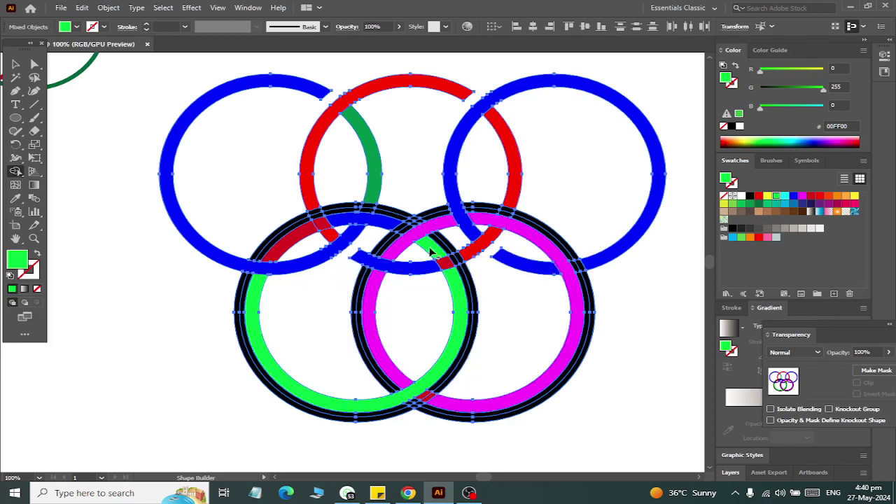
pyautogui.click(301, 242)
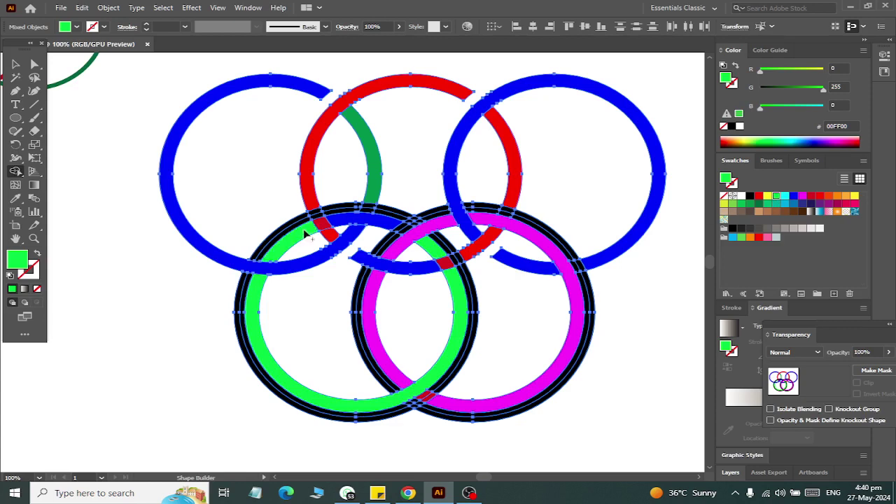
pyautogui.click(352, 223)
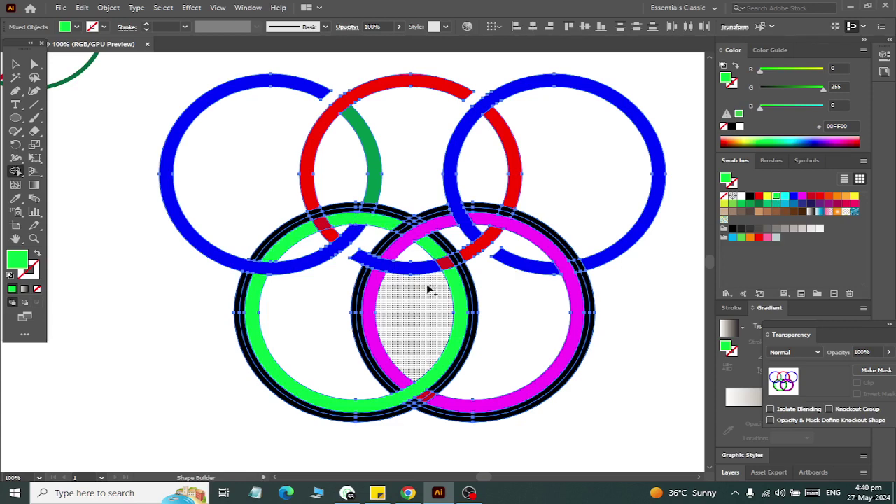
# Step: Recolour the small blue arc red by sampling the red ring with the Eyedropper, then deselect
pyautogui.click(15, 65)
pyautogui.click(67, 294)
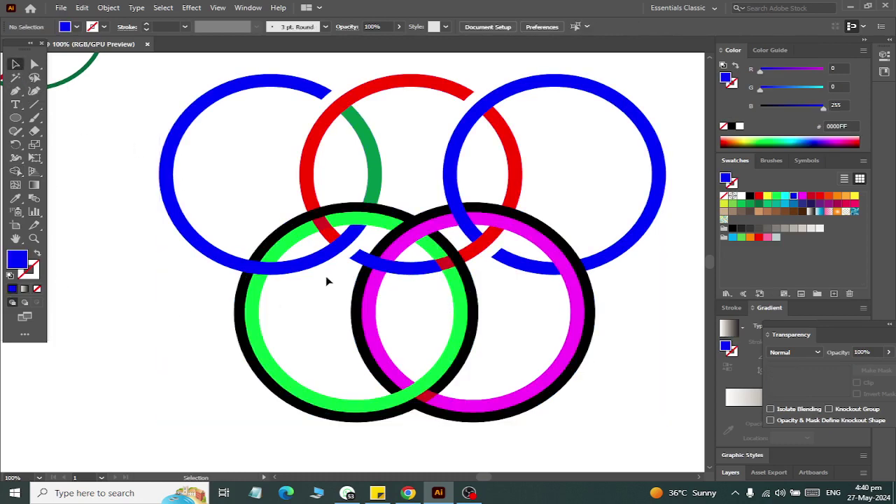
pyautogui.click(371, 260)
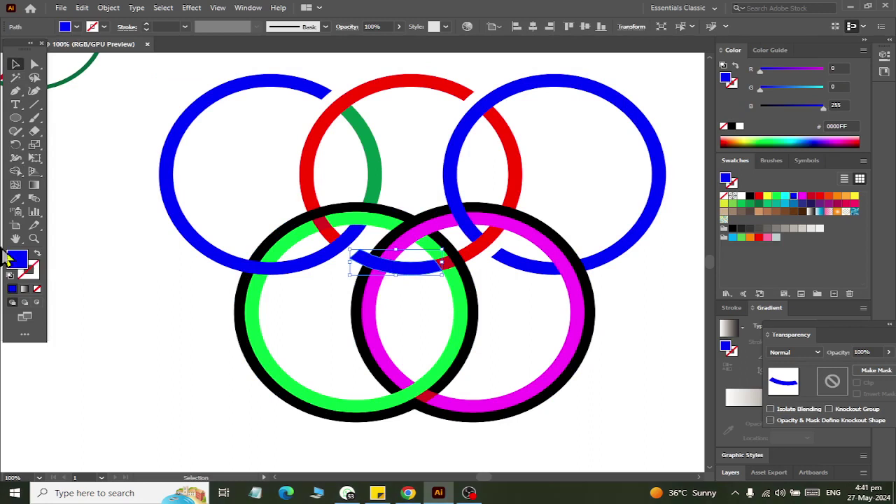
pyautogui.click(16, 198)
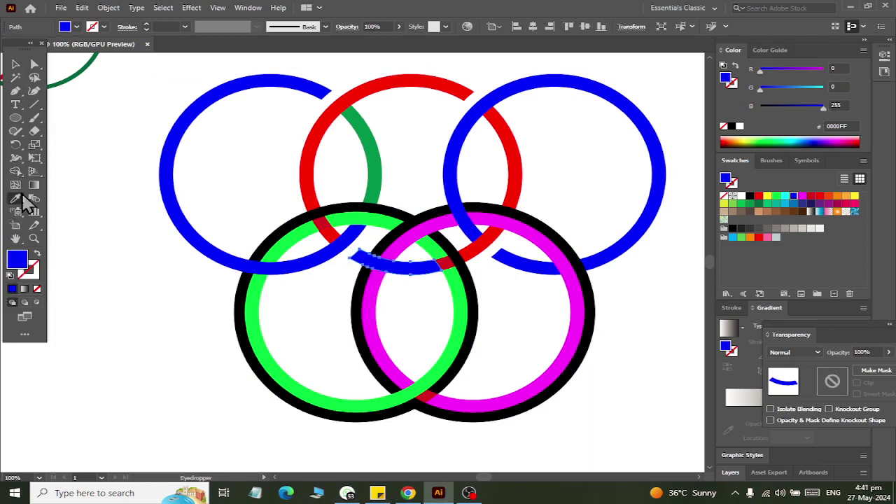
pyautogui.click(374, 85)
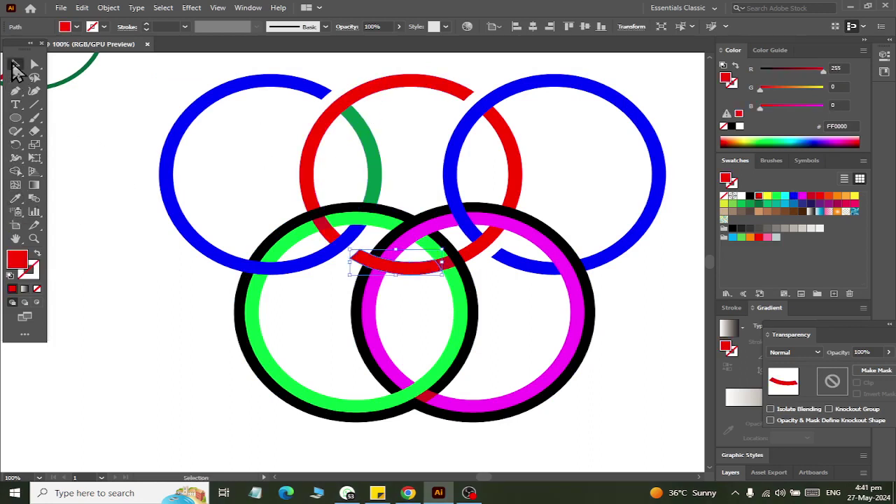
pyautogui.click(35, 184)
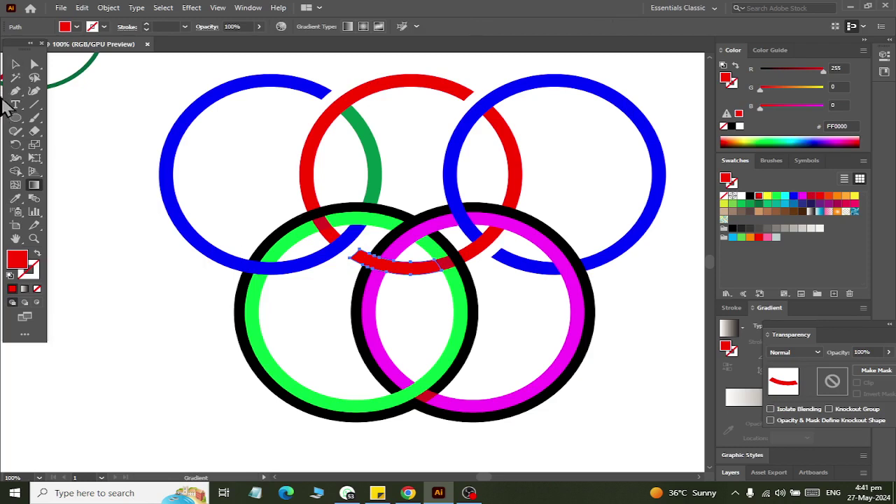
pyautogui.click(16, 64)
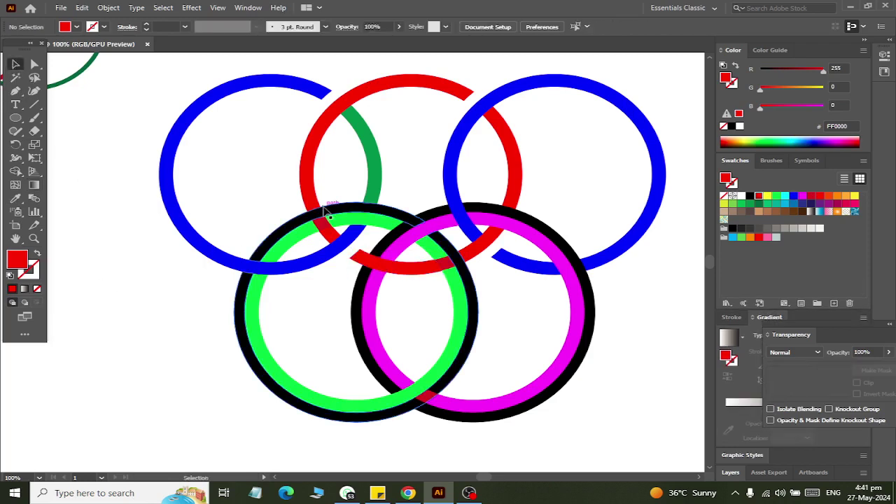
# Step: Drag out and delete the black, dark-red and leftover outline rings behind the magenta ring
pyautogui.moveTo(323, 214); pyautogui.dragTo(151, 248)
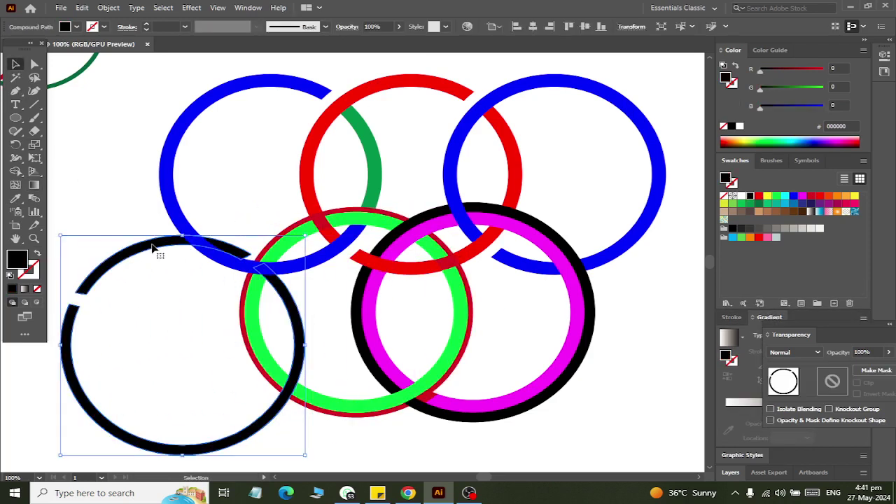
pyautogui.press('Delete')
pyautogui.scroll(2, 293, 224)
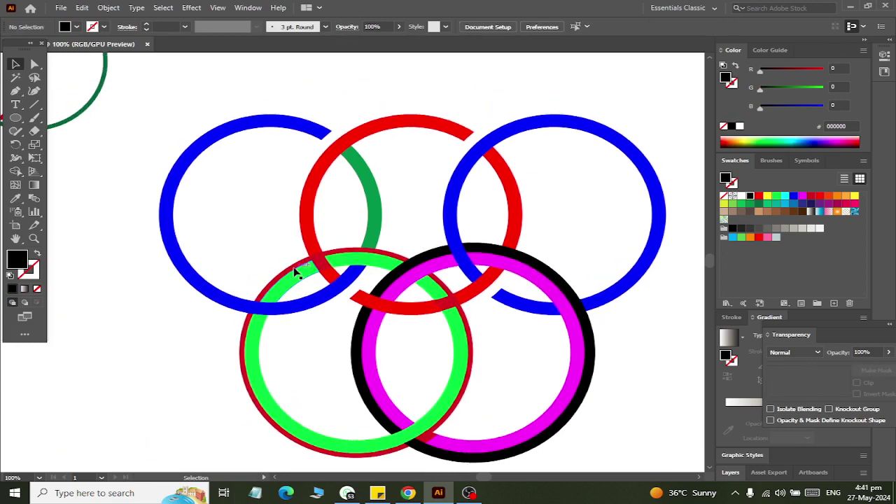
pyautogui.moveTo(295, 269); pyautogui.dragTo(139, 215)
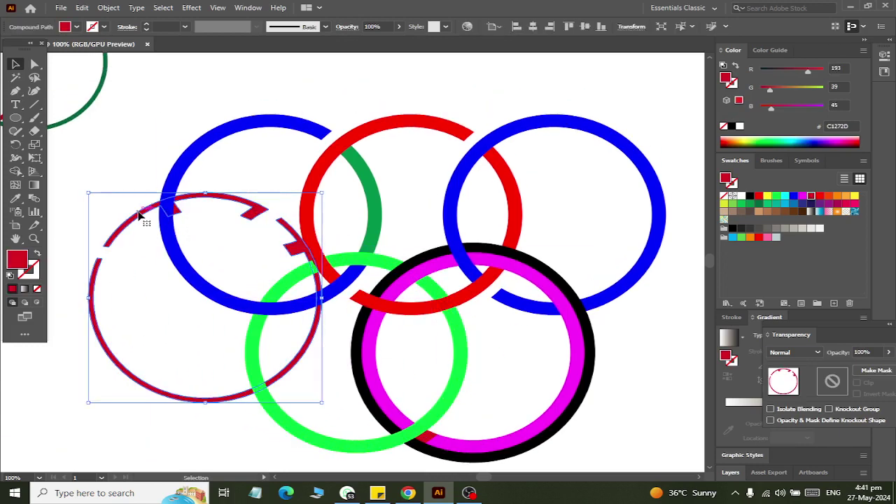
pyautogui.press('Delete')
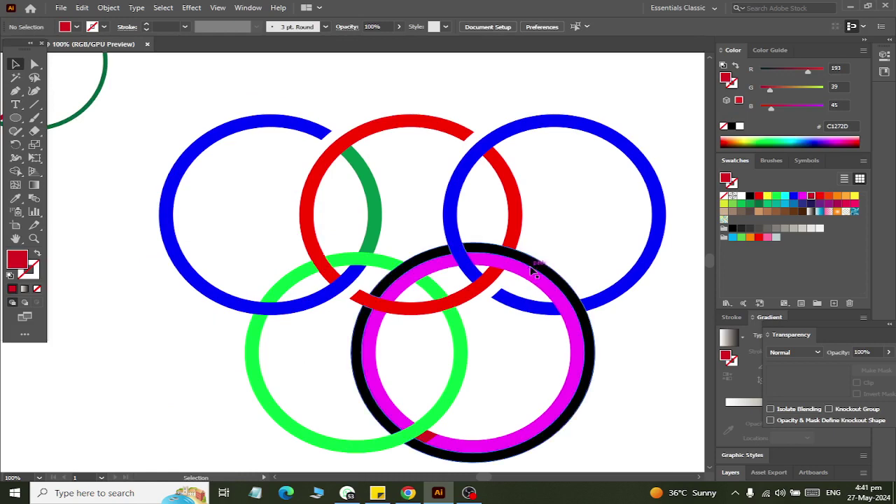
pyautogui.moveTo(536, 266)
pyautogui.mouseDown()
pyautogui.moveTo(600, 189)
pyautogui.moveTo(544, 260)
pyautogui.moveTo(602, 215)
pyautogui.mouseUp()
pyautogui.press('Delete')
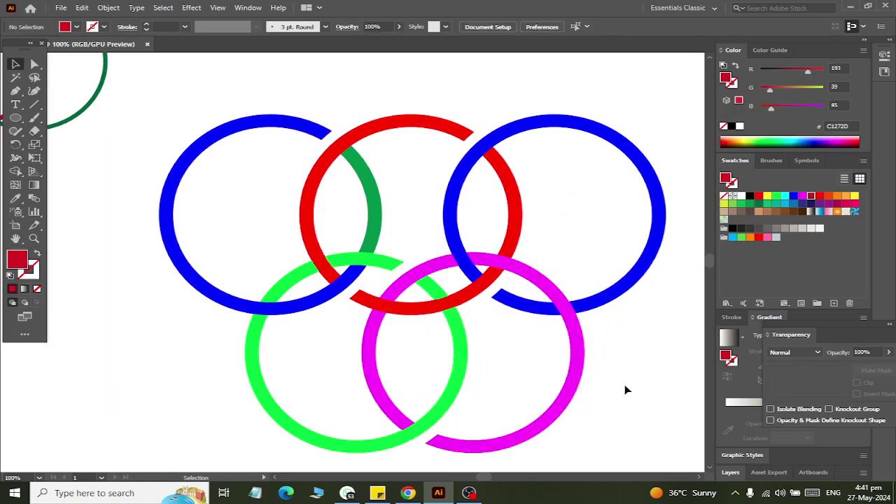
pyautogui.keyDown('alt'); pyautogui.scroll(-1, 619, 385); pyautogui.keyUp('alt')
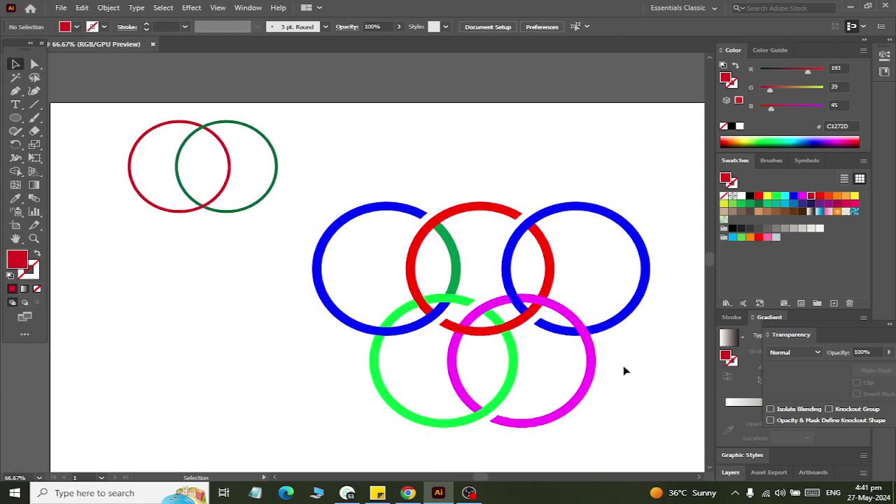